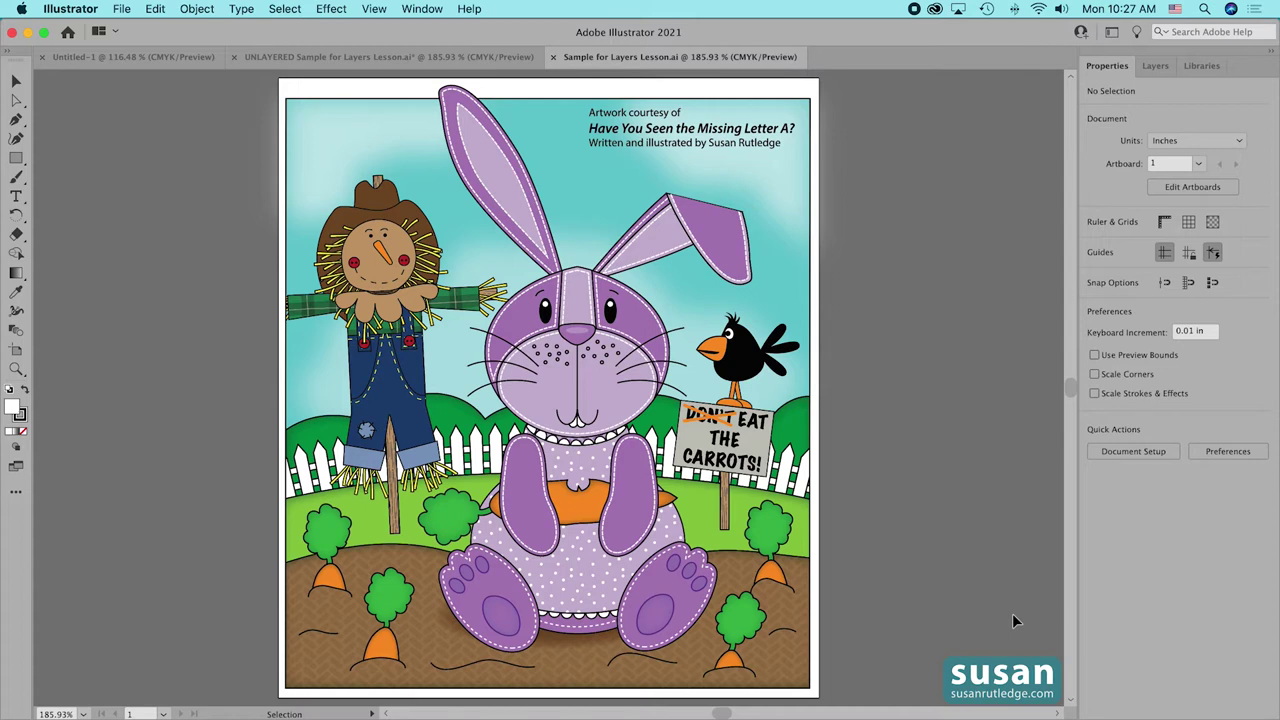
# Switch to the blank Untitled-1 document and show its layers.
pyautogui.click(139, 57)
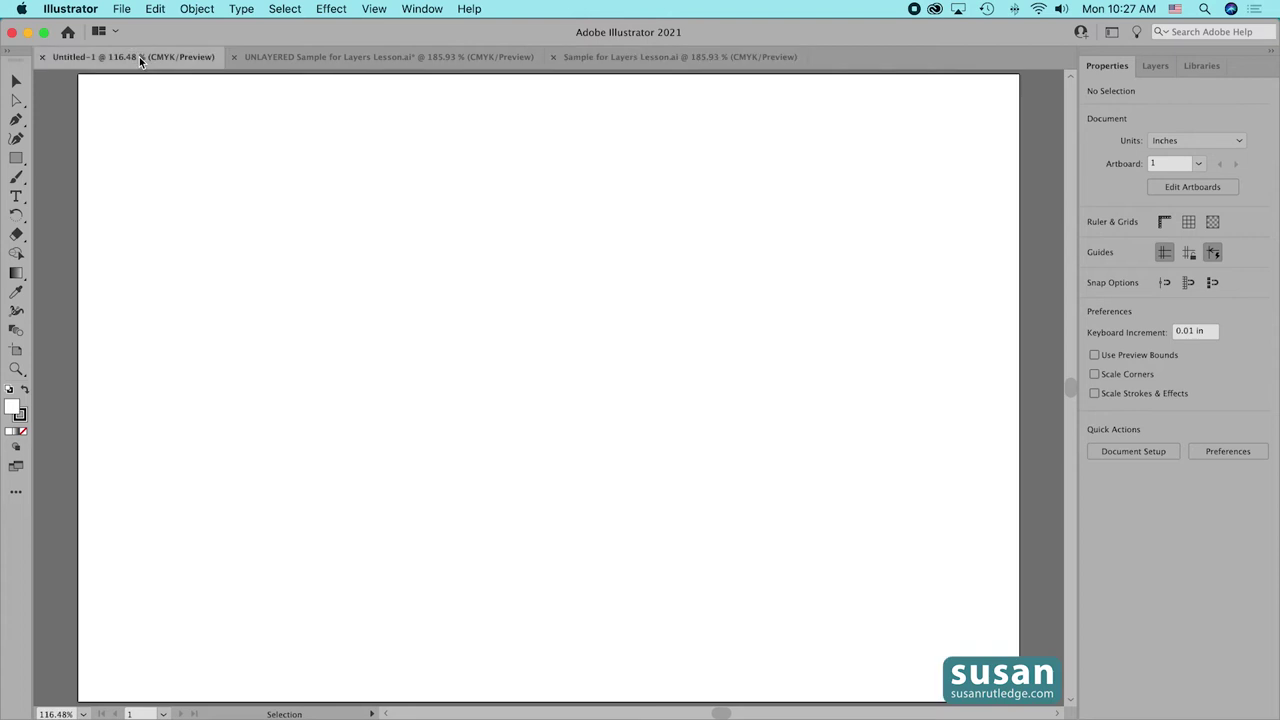
pyautogui.click(1157, 67)
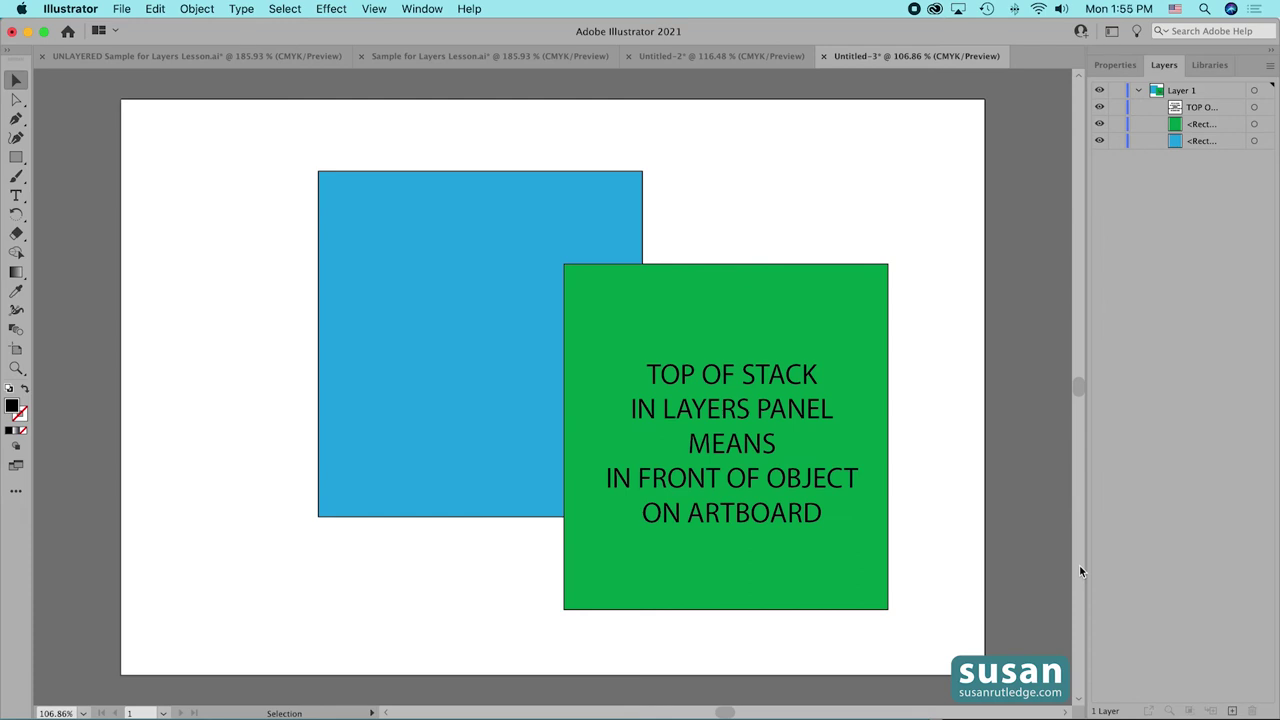
# Move the green rectangle beneath the blue rectangle in Layer 1's stacking order.
pyautogui.click(1228, 127)
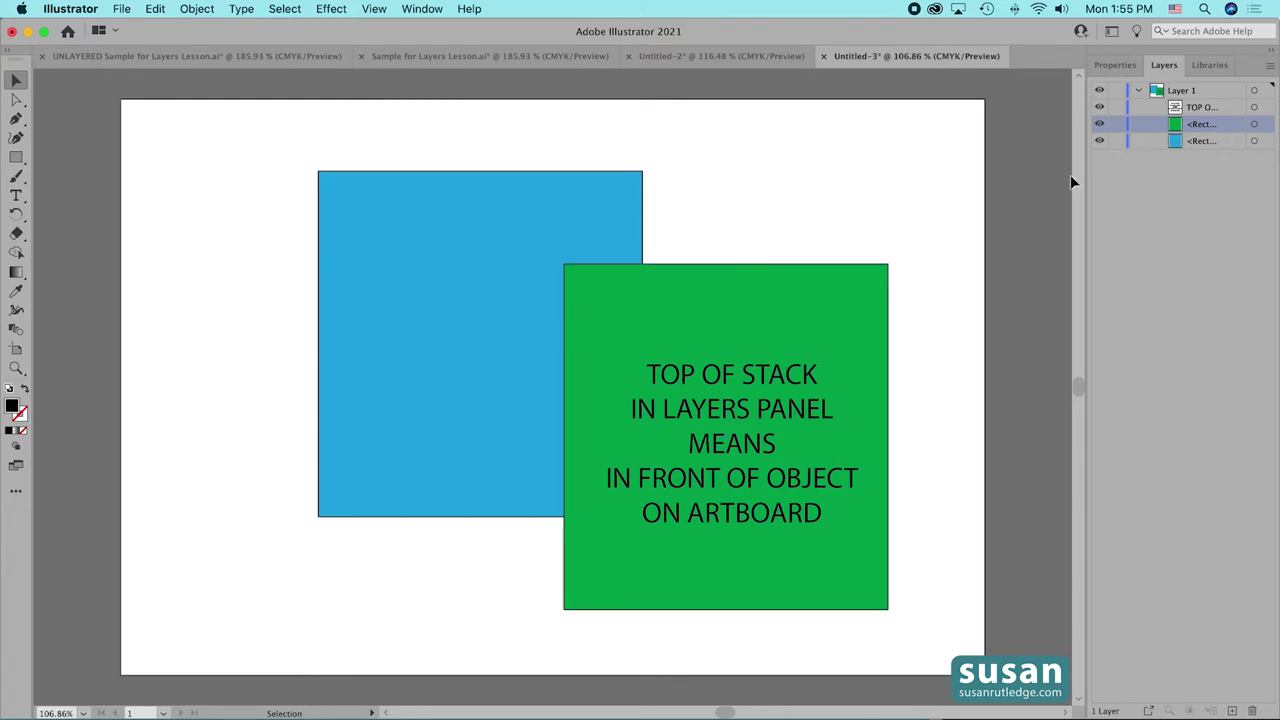
pyautogui.moveTo(1175, 123); pyautogui.dragTo(1174, 147)
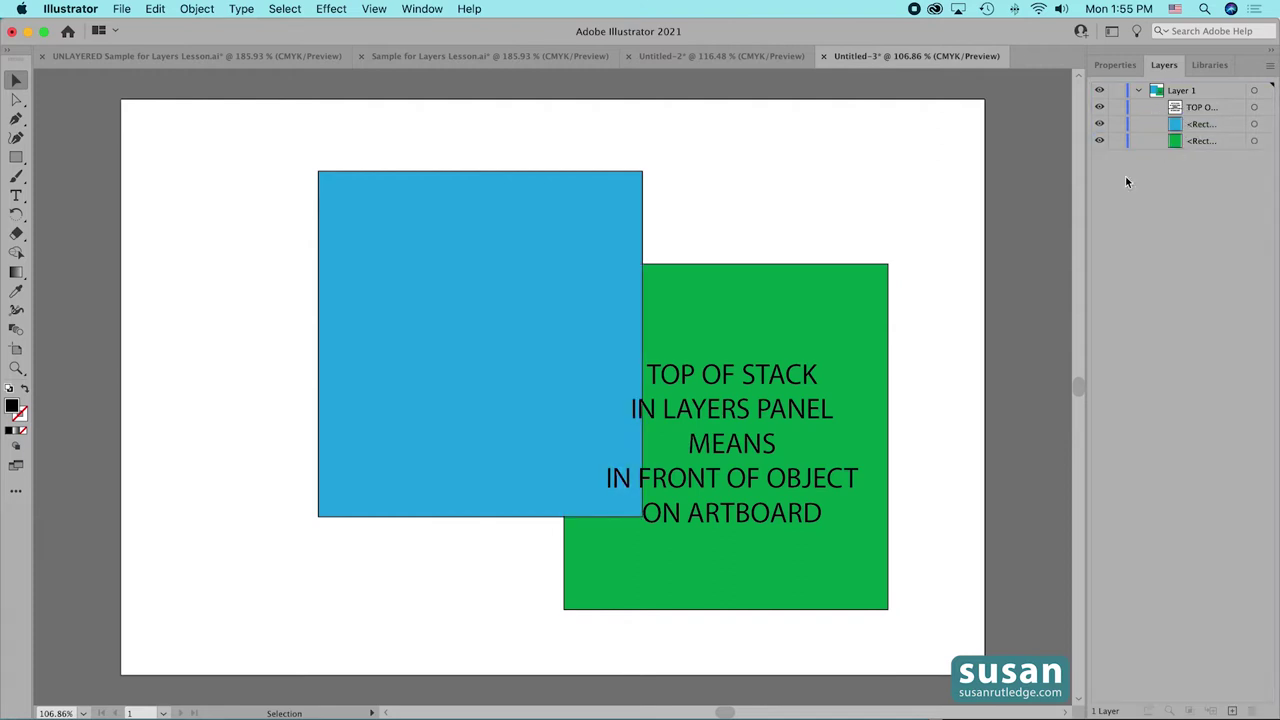
pyautogui.moveTo(776, 420); pyautogui.dragTo(513, 330)
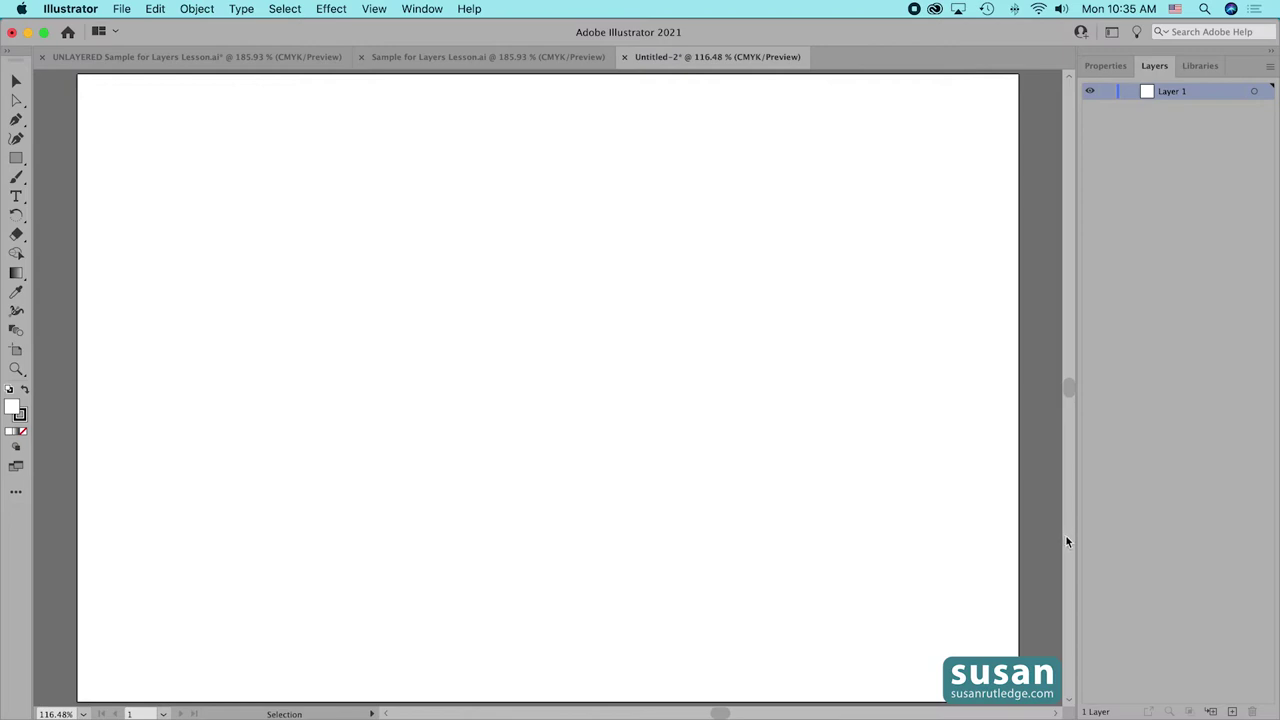
# Add a new layer above Layer 1 and name it "Bottom Icon".
pyautogui.click(1240, 713)
pyautogui.doubleClick(1168, 91)
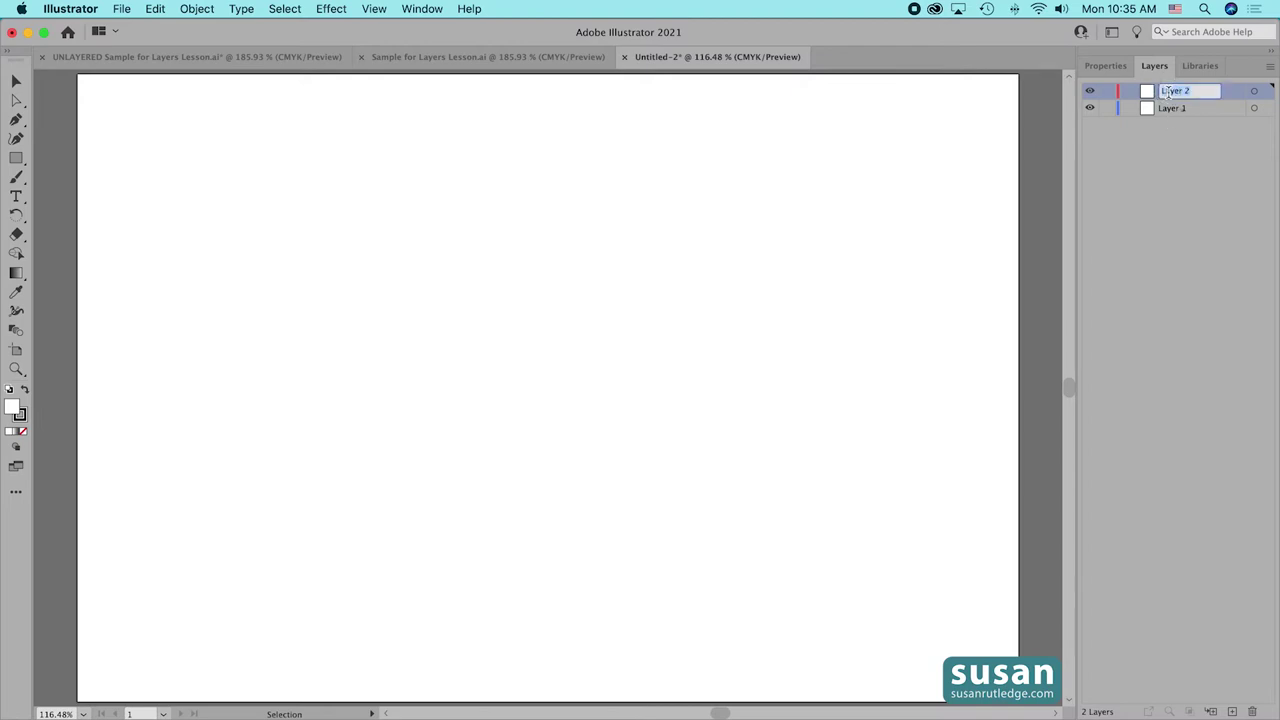
pyautogui.write('Bottom Icon')
pyautogui.click(1176, 176)
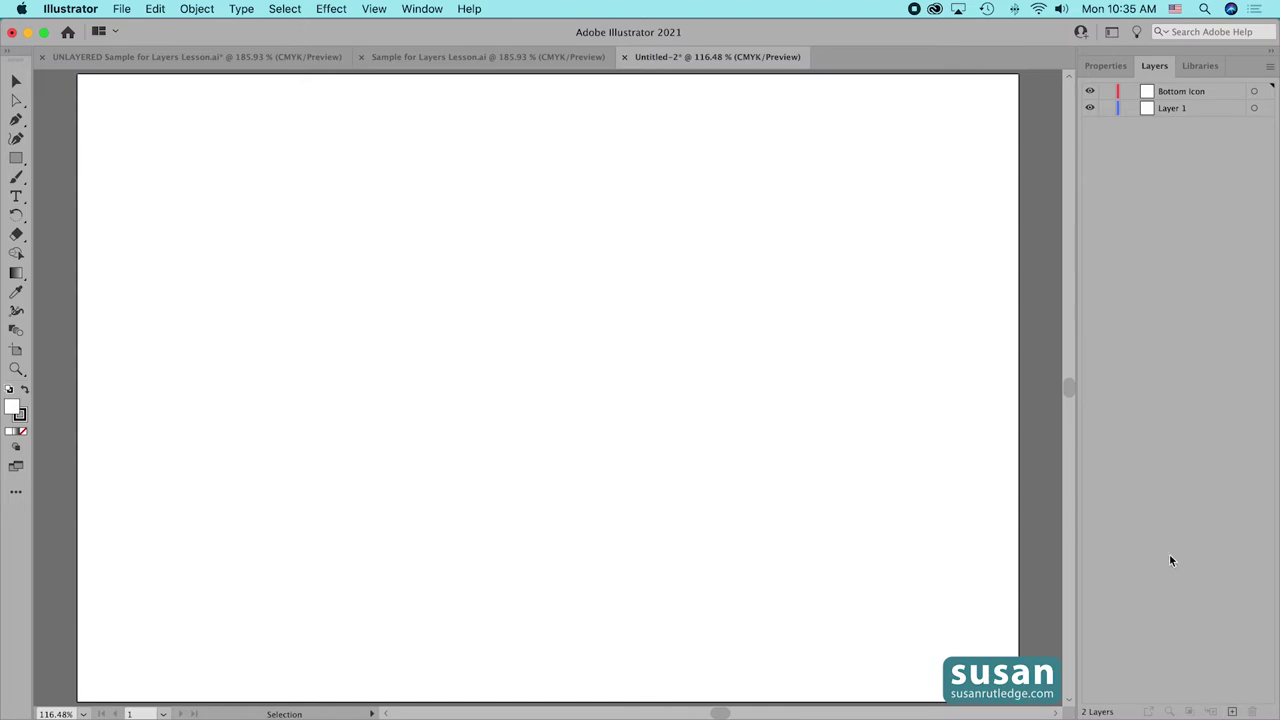
# Create a new layer directly above Layer 1, naming it "Upper Icon" and keeping its green color.
pyautogui.click(1200, 91)
pyautogui.click(1201, 109)
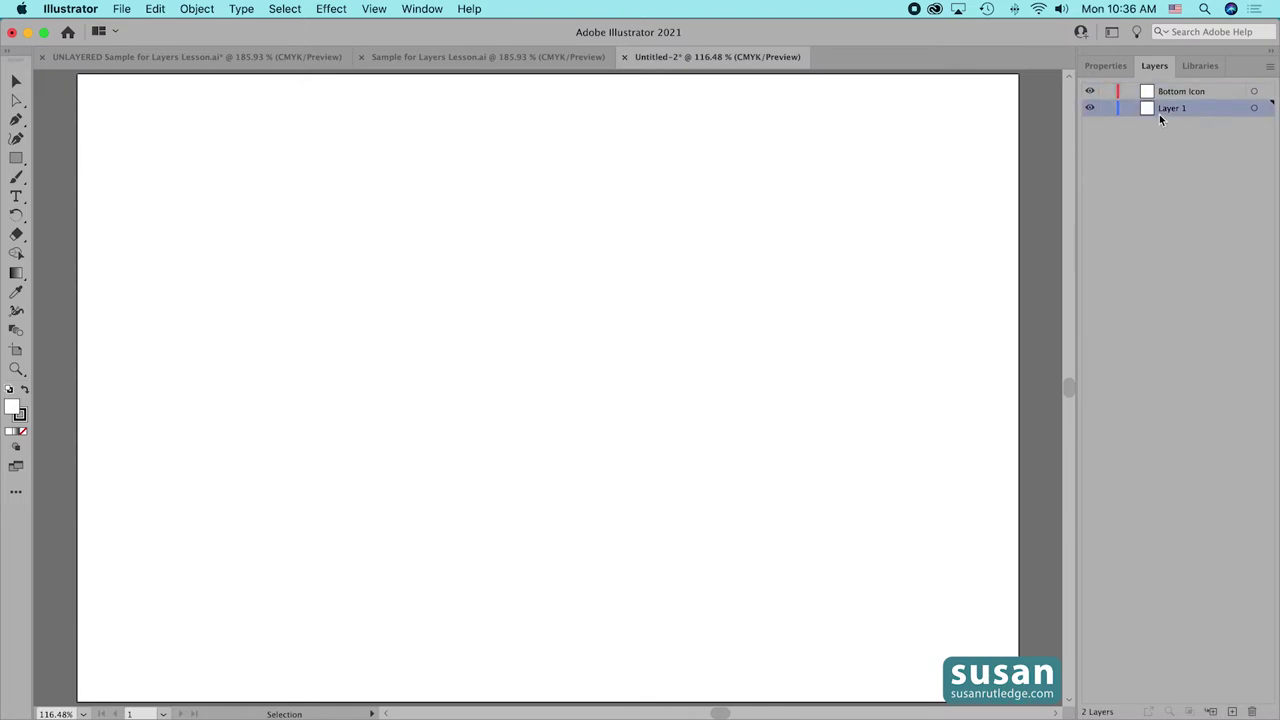
pyautogui.click(1269, 70)
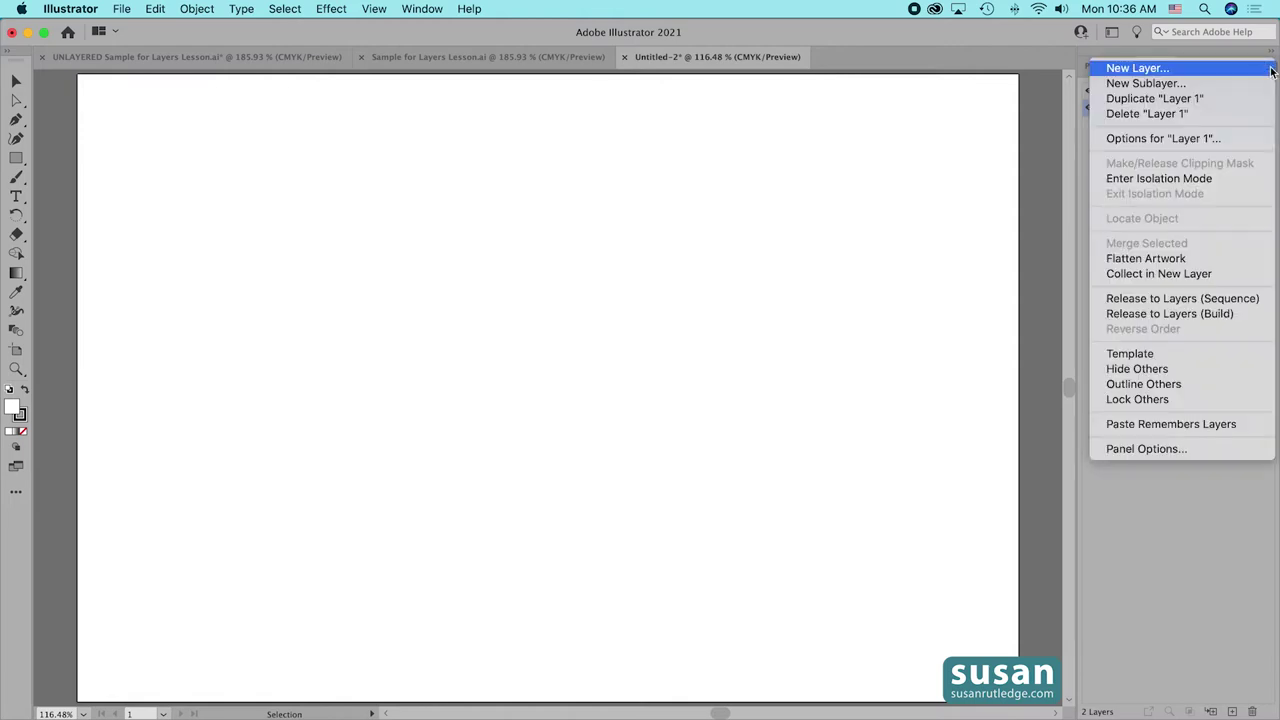
pyautogui.click(1150, 67)
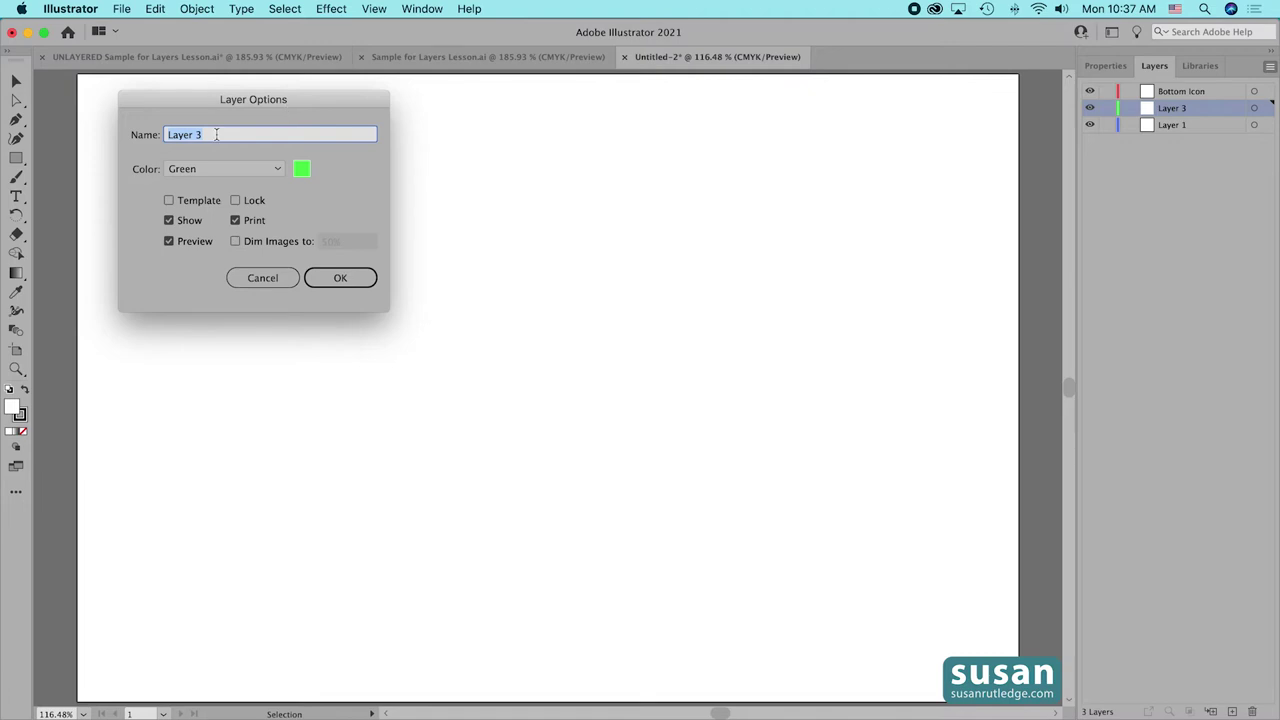
pyautogui.write('Upper Icon')
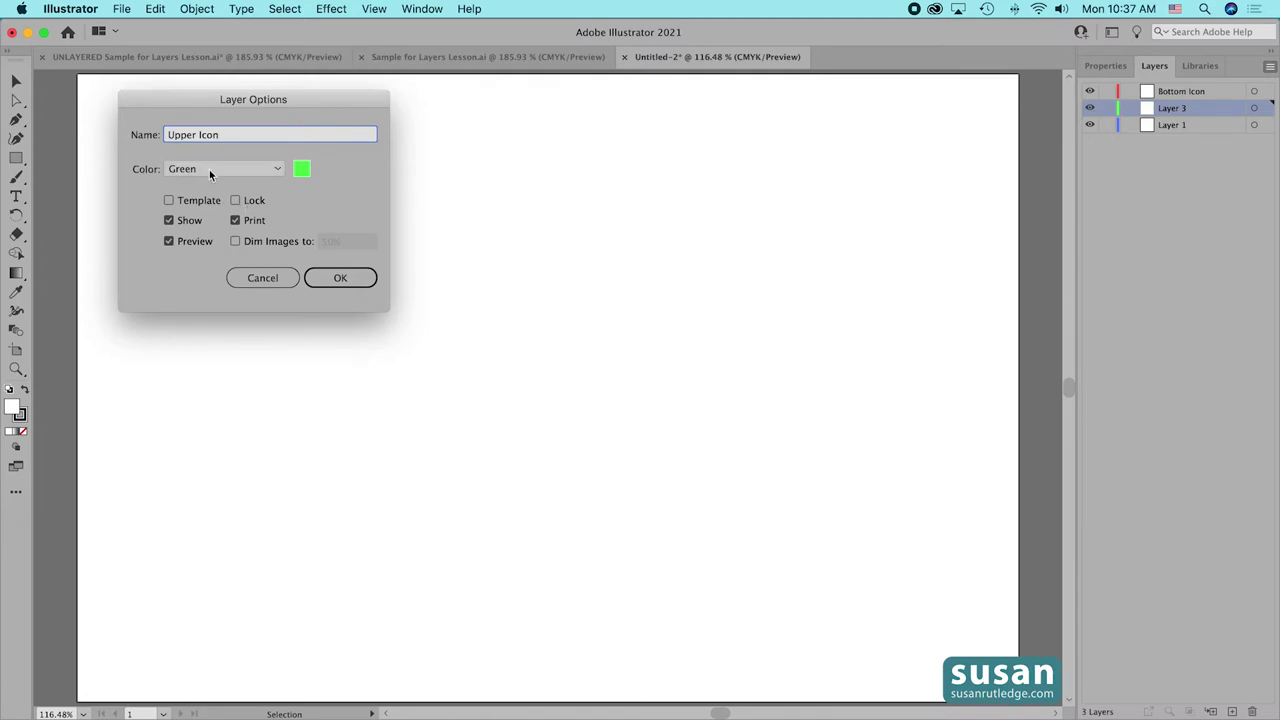
pyautogui.click(340, 278)
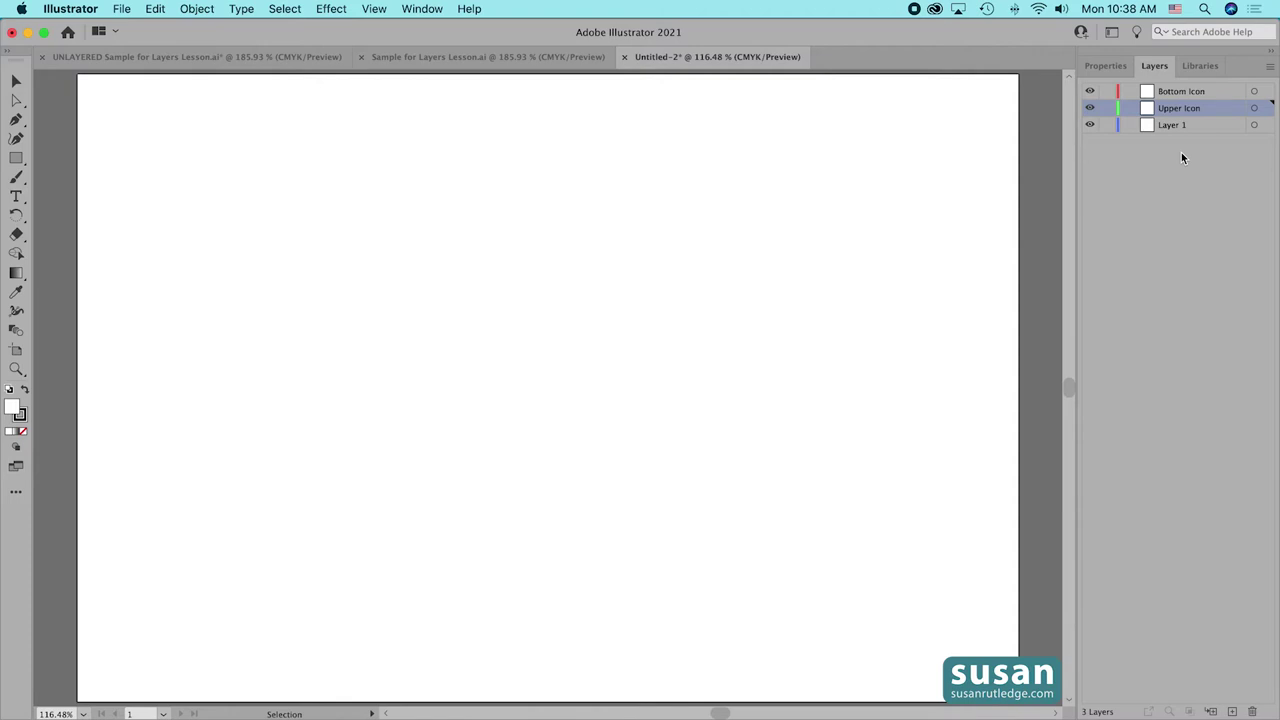
# Add a new layer at the top of the layer stack and name it "Cmd L".
pyautogui.click(1217, 128)
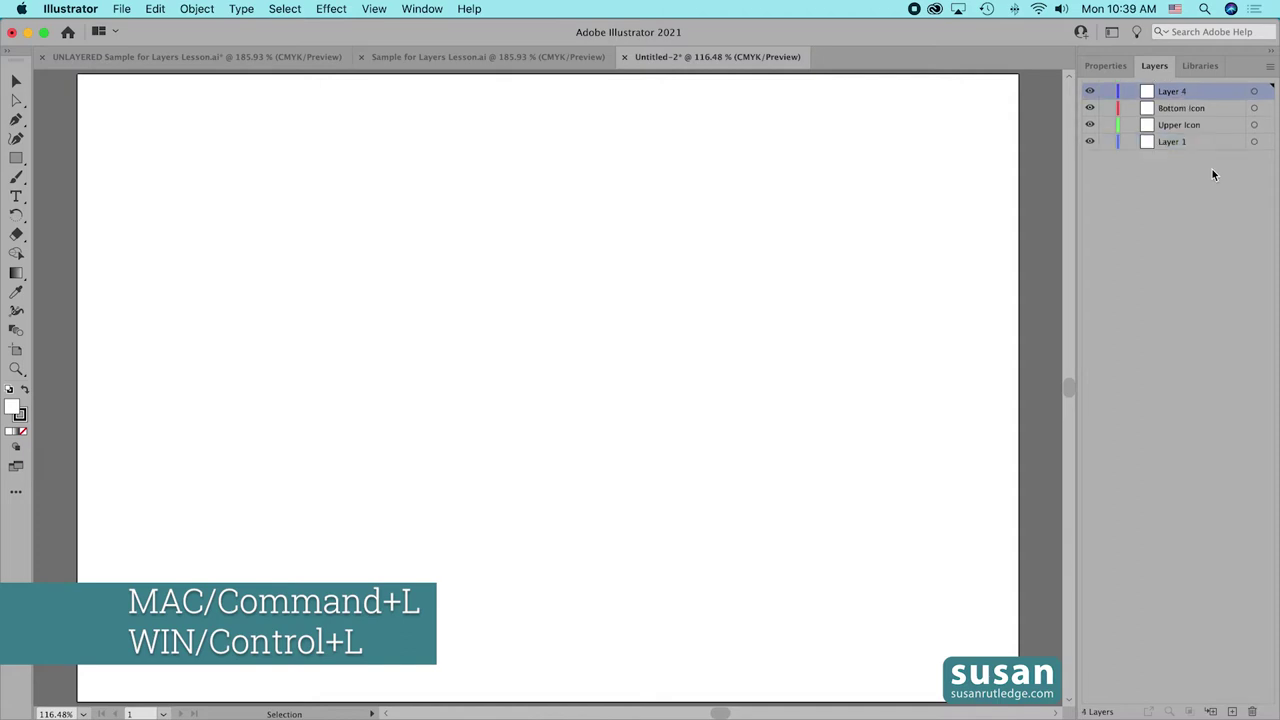
pyautogui.press('super+l')
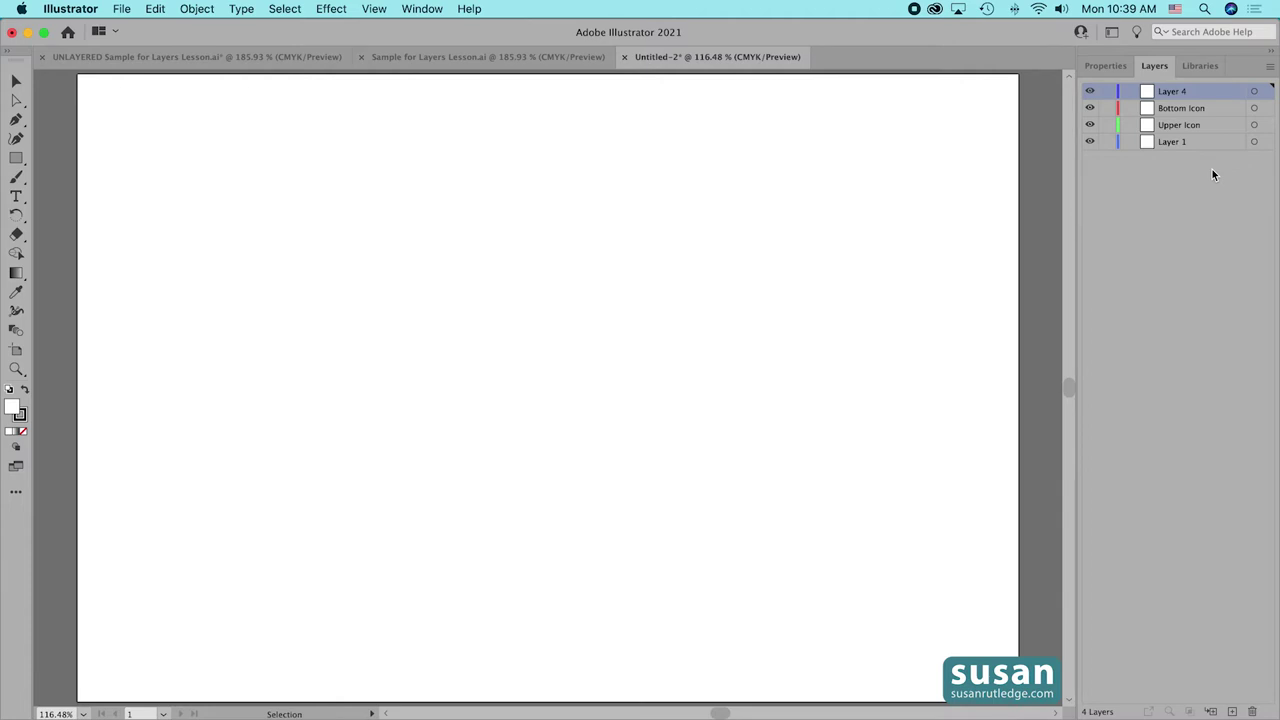
pyautogui.doubleClick(1178, 91)
pyautogui.write('Cmd L')
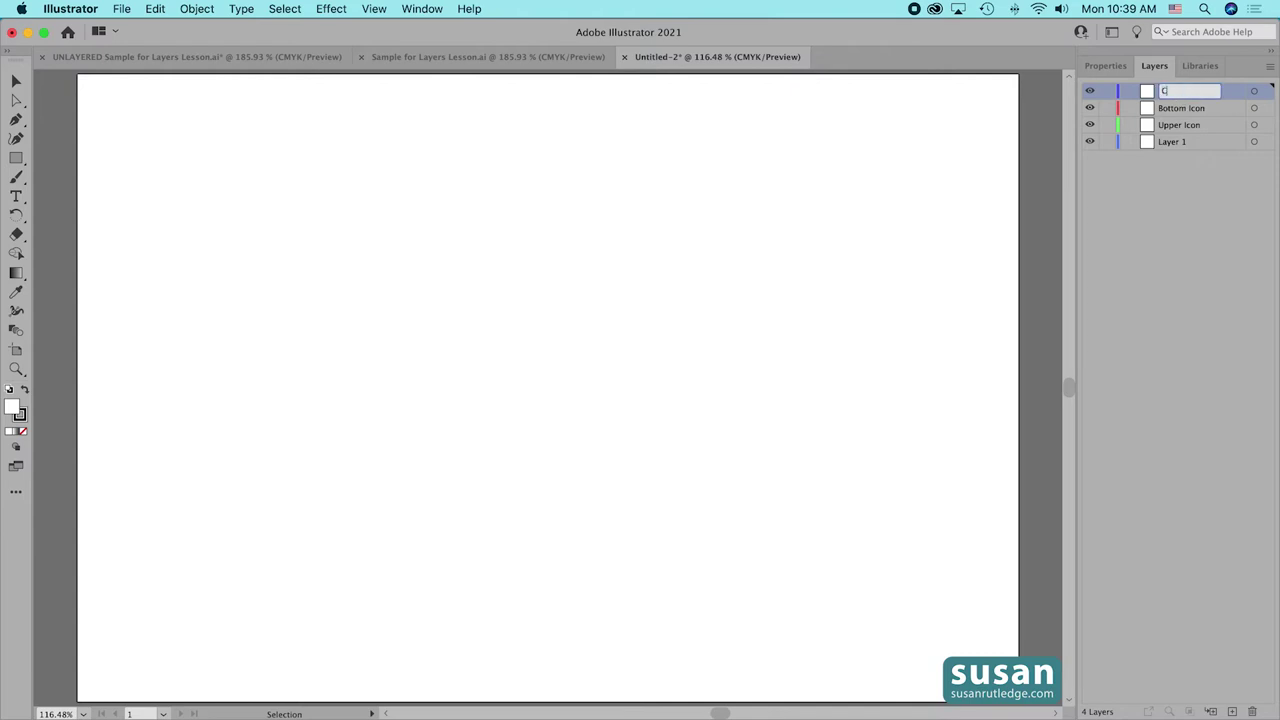
pyautogui.press('Return')
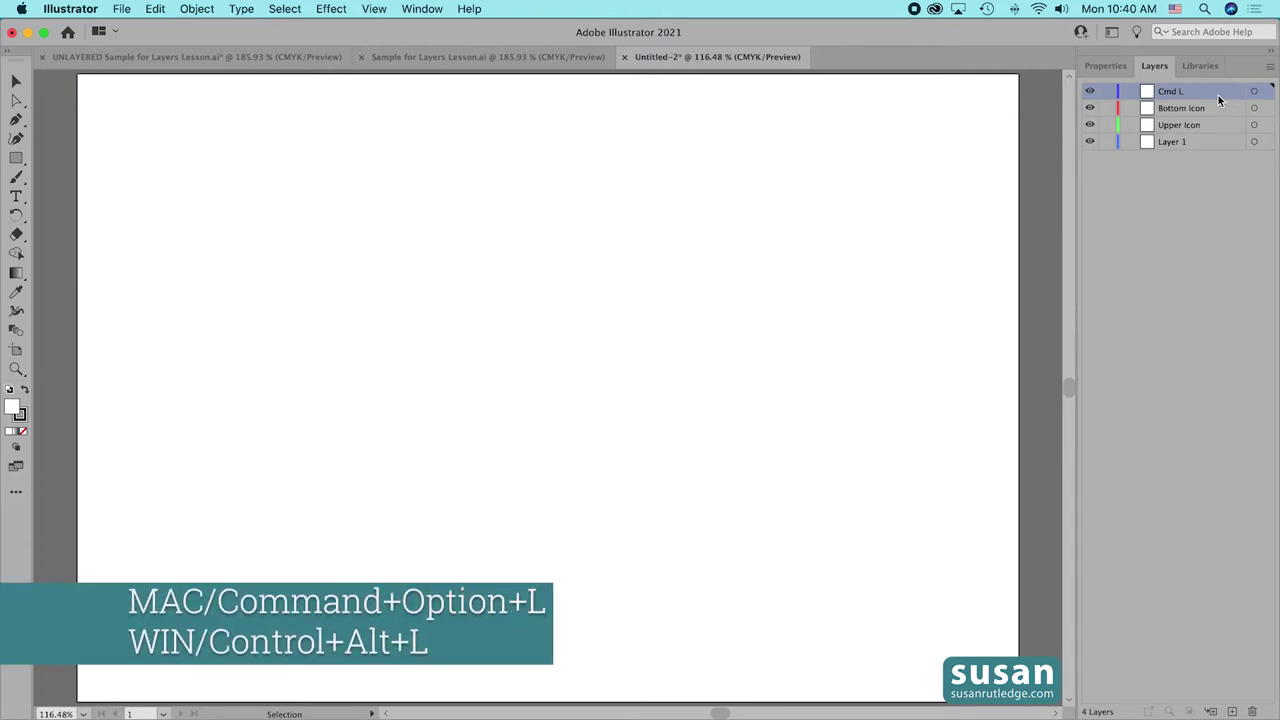
# Create a new layer through Layer Options, naming it "Cmd Opt L" and keeping its magenta color.
pyautogui.press('super+alt+l')
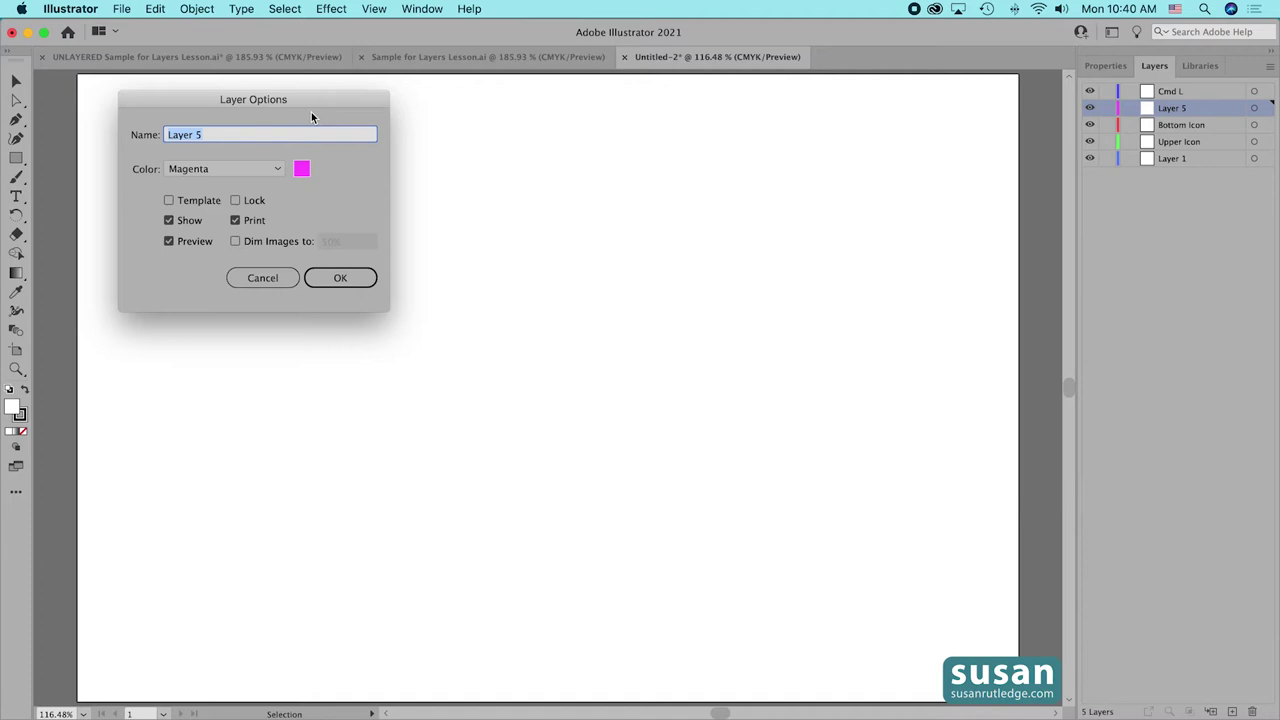
pyautogui.write('Cmd Opt')
pyautogui.write('L')
pyautogui.press('Return')
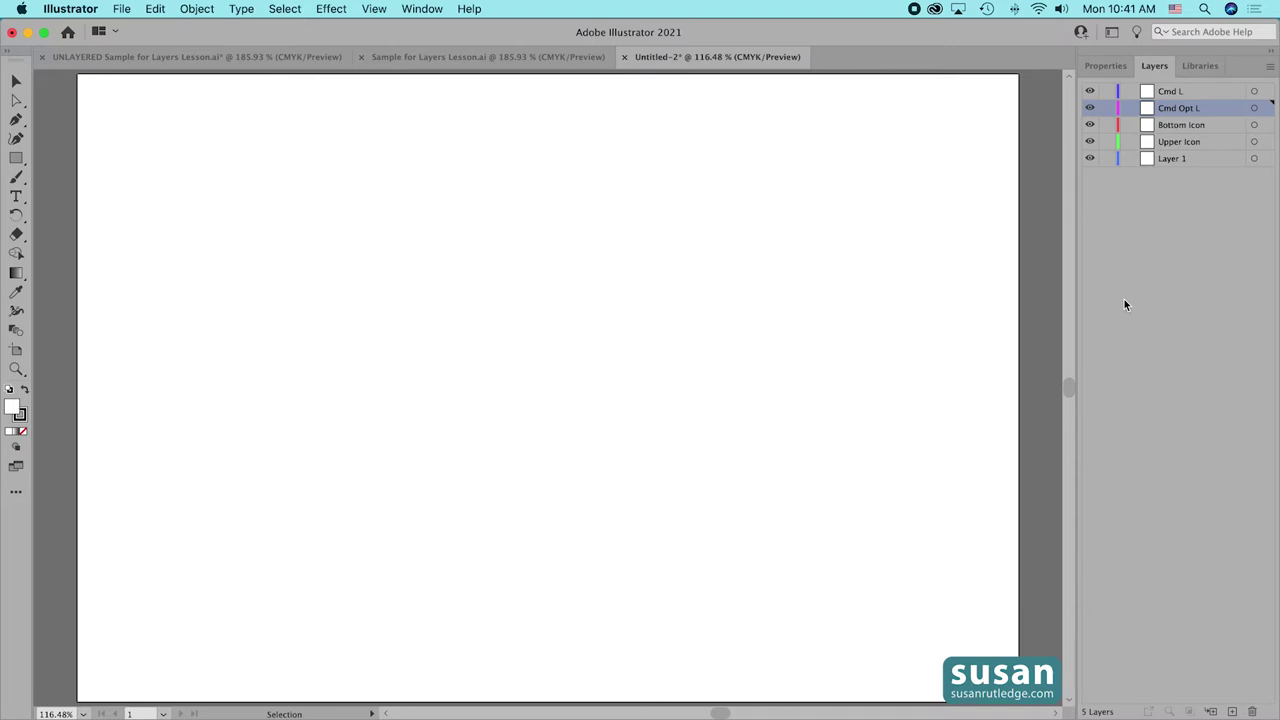
# Move the Cmd L layer directly above Layer 1, and add and delete a trial sublayer inside it.
pyautogui.moveTo(1212, 94); pyautogui.dragTo(1214, 150)
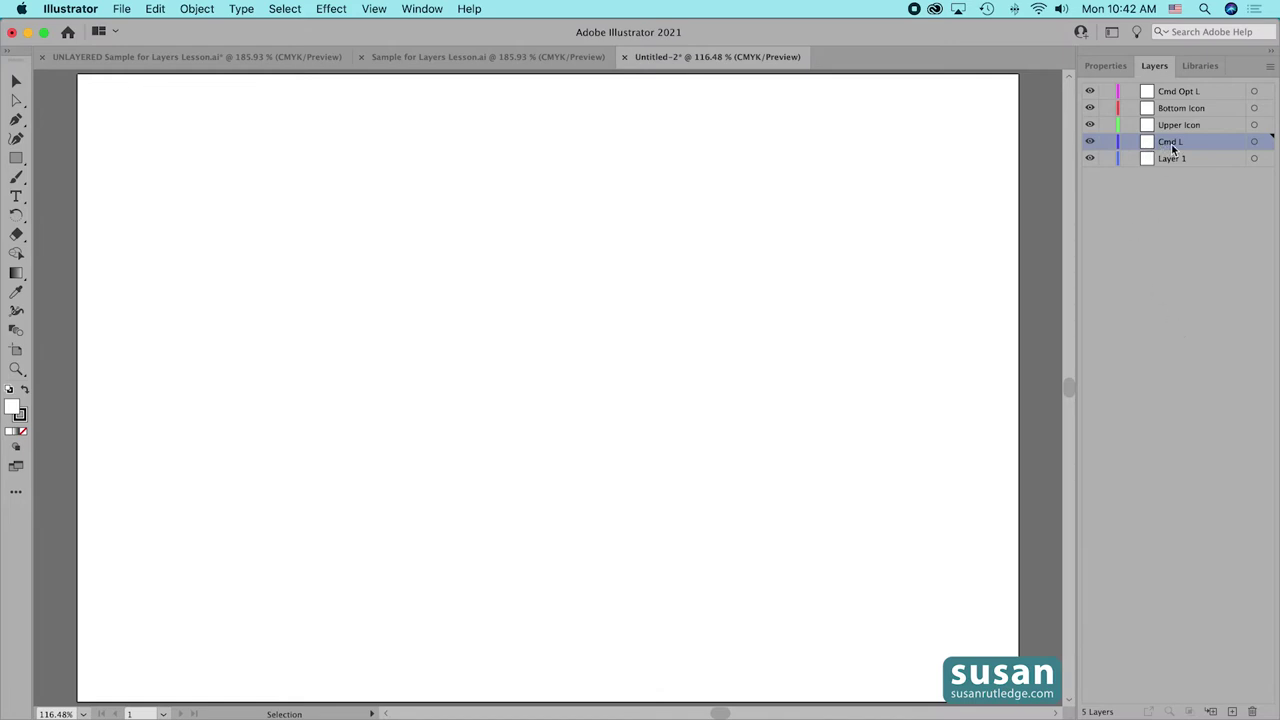
pyautogui.click(1212, 712)
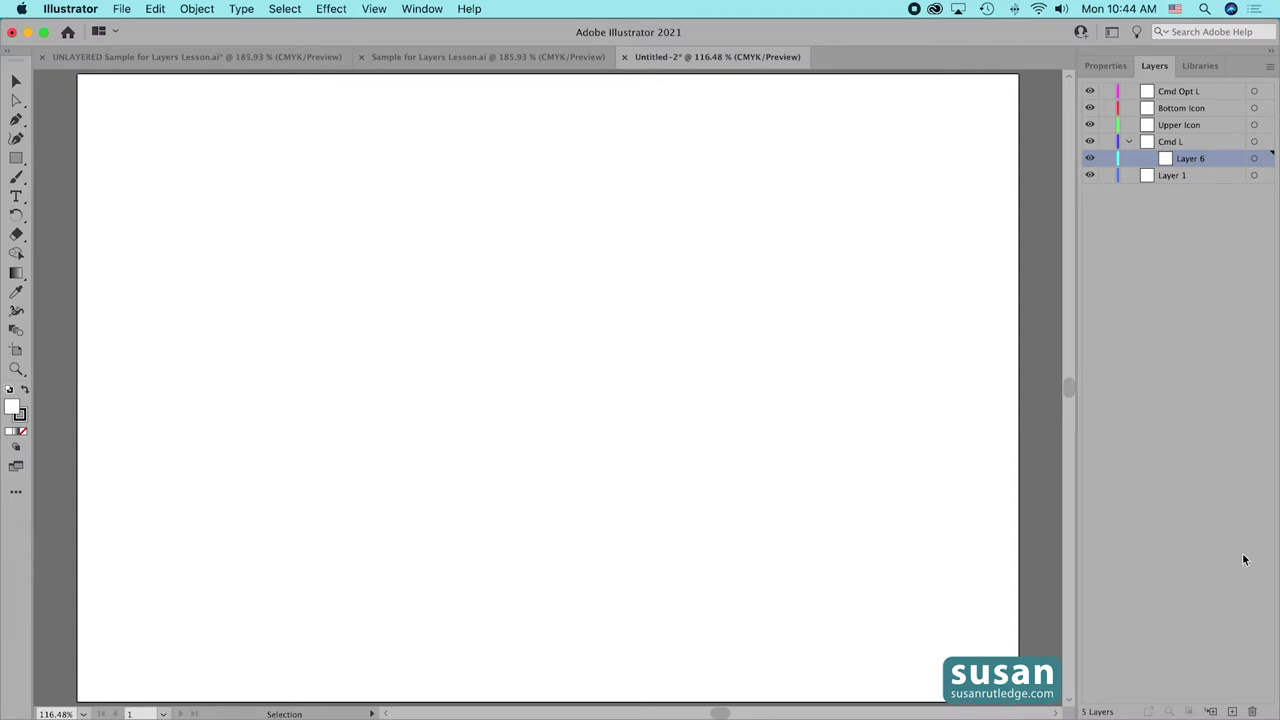
pyautogui.click(1252, 711)
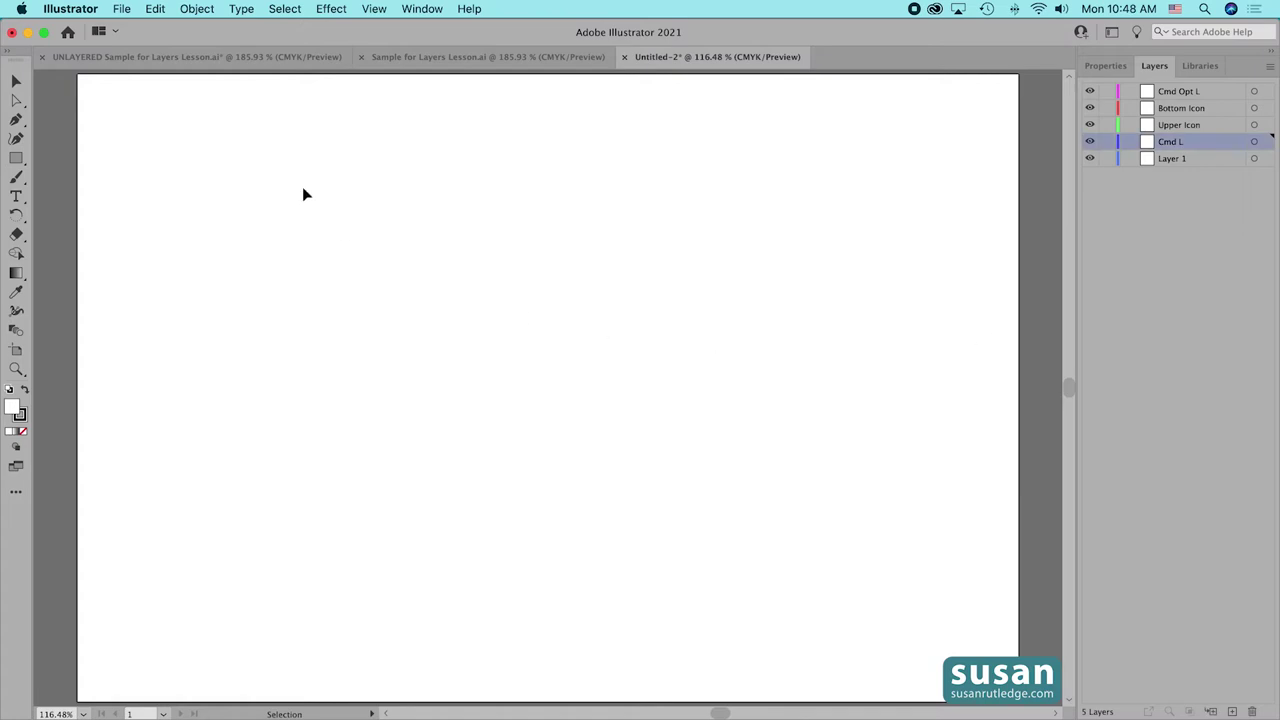
# Switch to the UNLAYERED Sample for Layers Lesson.ai document and look through the entire contents of its Layer 1.
pyautogui.click(266, 57)
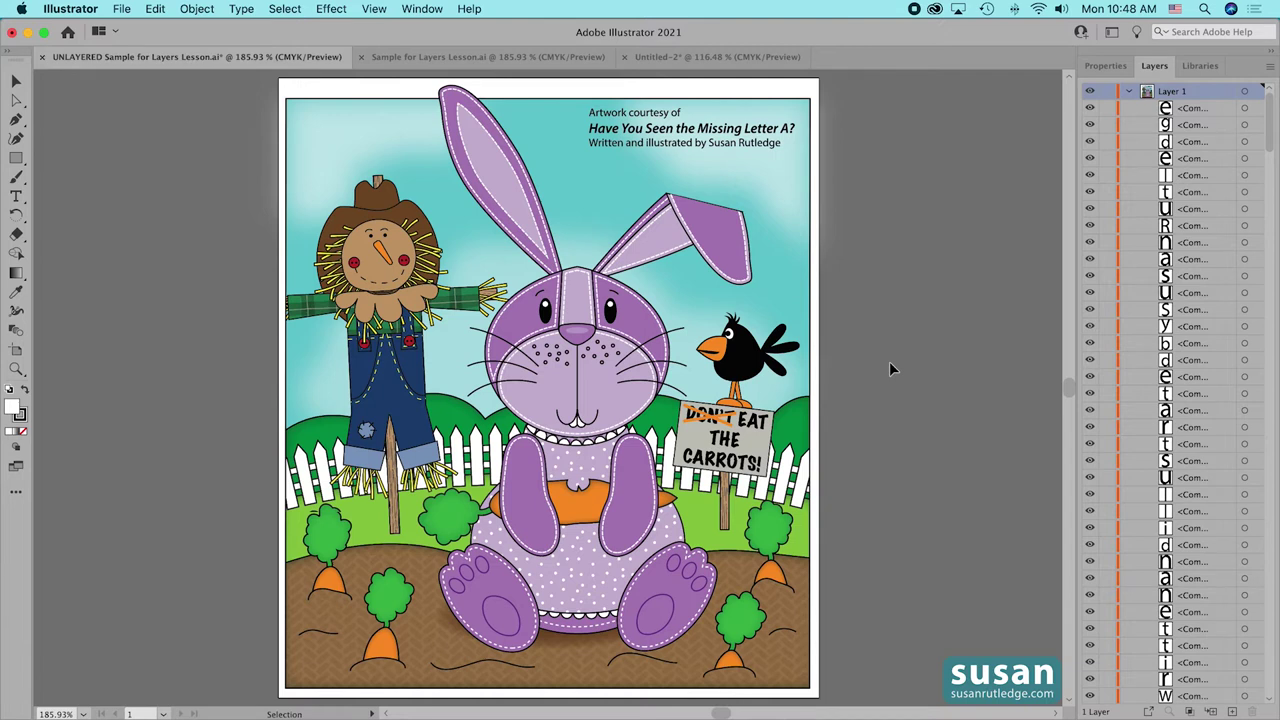
pyautogui.moveTo(1271, 105); pyautogui.dragTo(1276, 660)
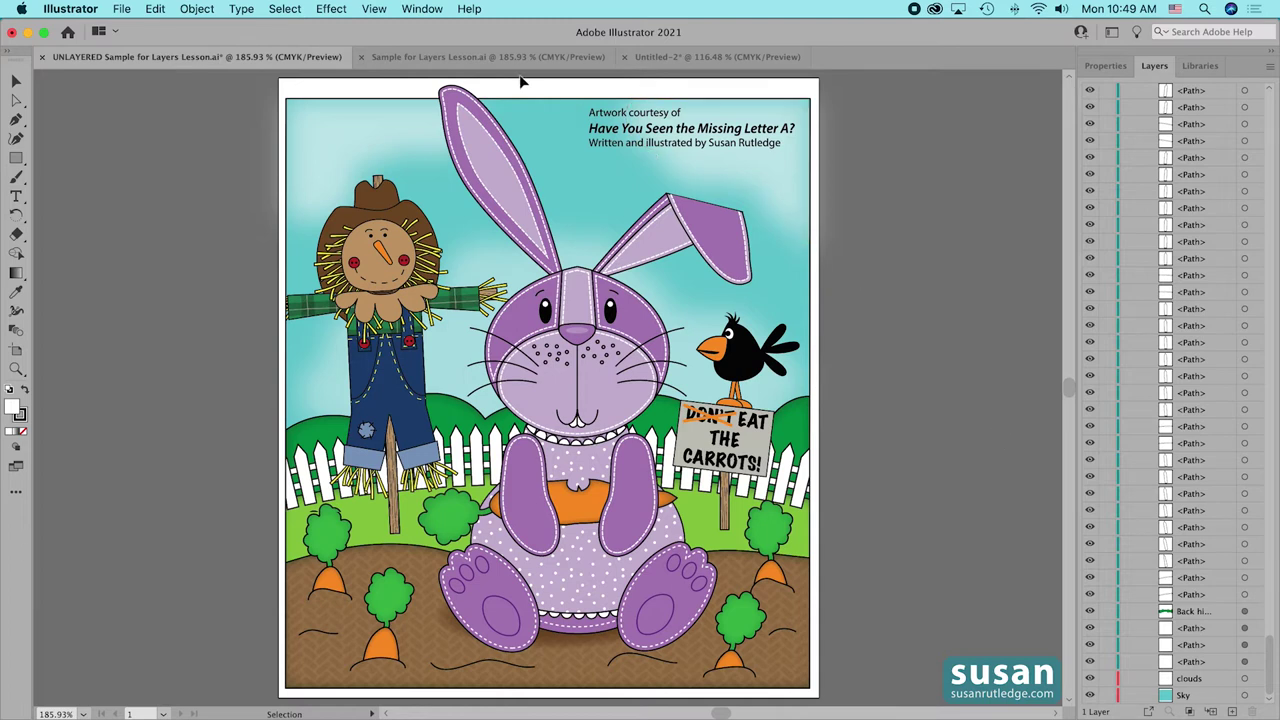
# Switch to the Sample for Layers Lesson.ai document and expand the Black Crow layer.
pyautogui.click(486, 57)
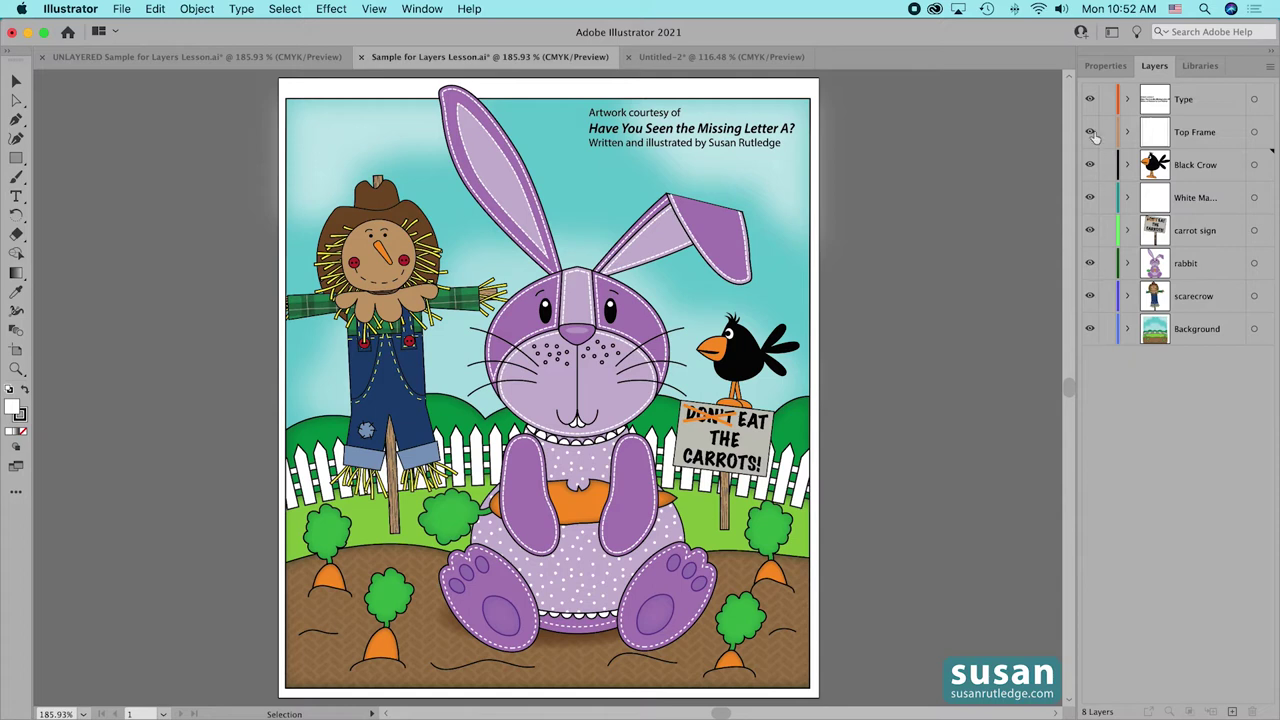
pyautogui.click(1128, 165)
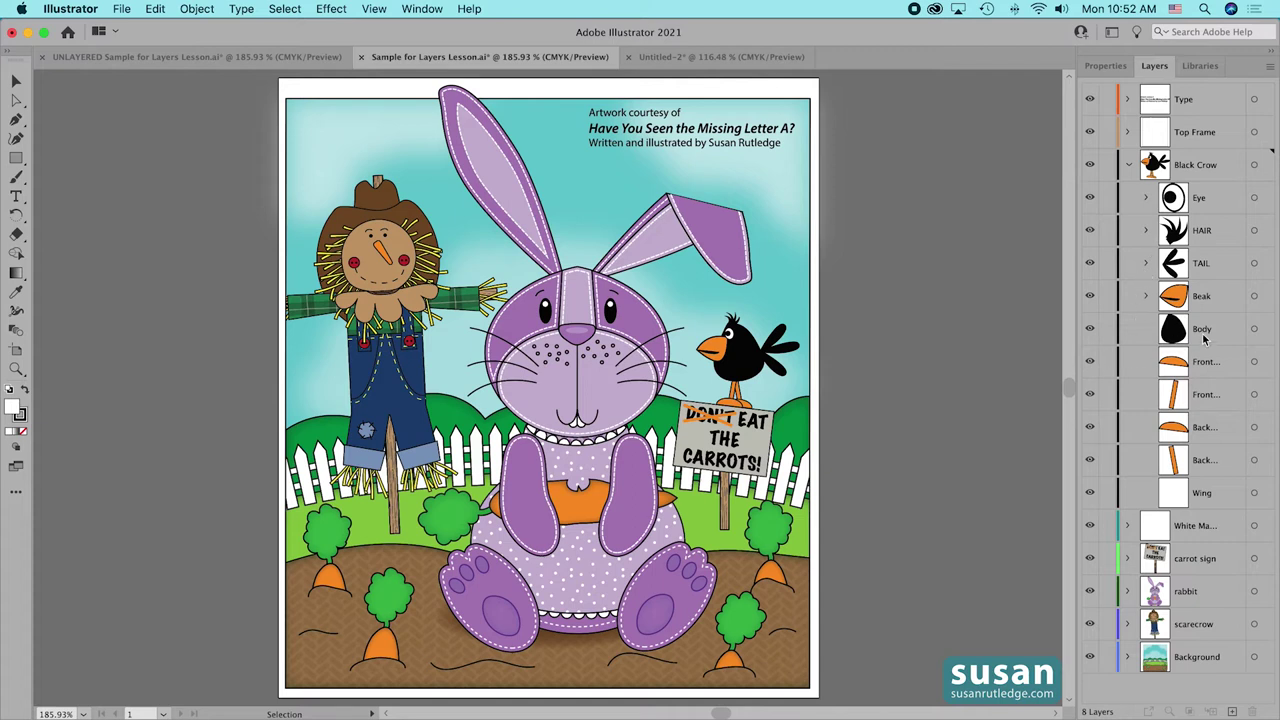
# Hide and re-show the crow's Body, and do the same for the run of items from HAIR through the first Front item.
pyautogui.click(1090, 331)
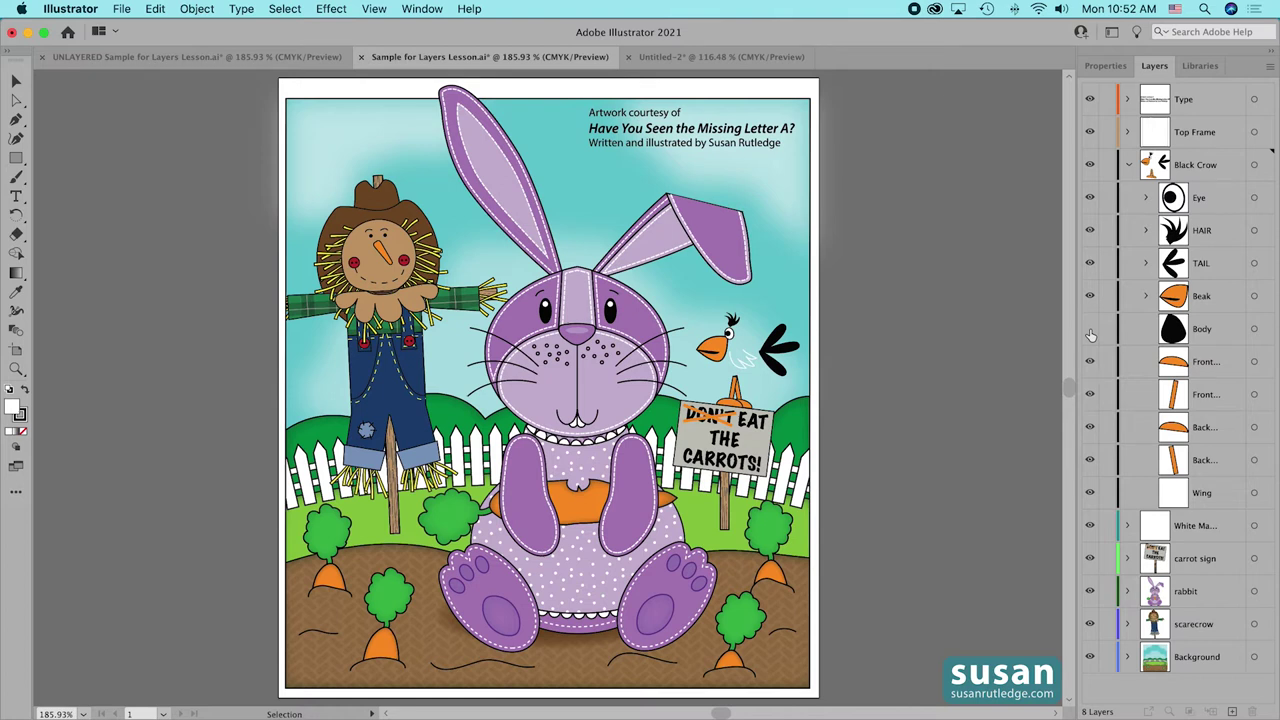
pyautogui.click(1090, 329)
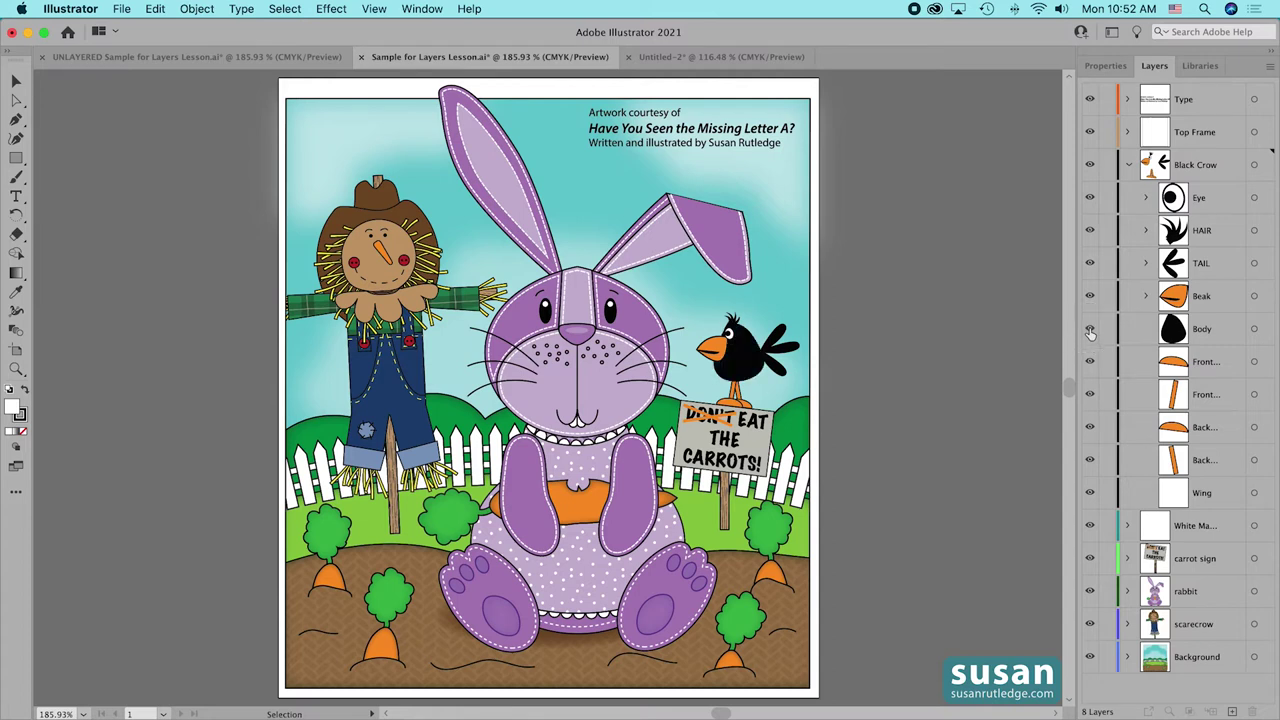
pyautogui.moveTo(1090, 231); pyautogui.dragTo(1092, 365)
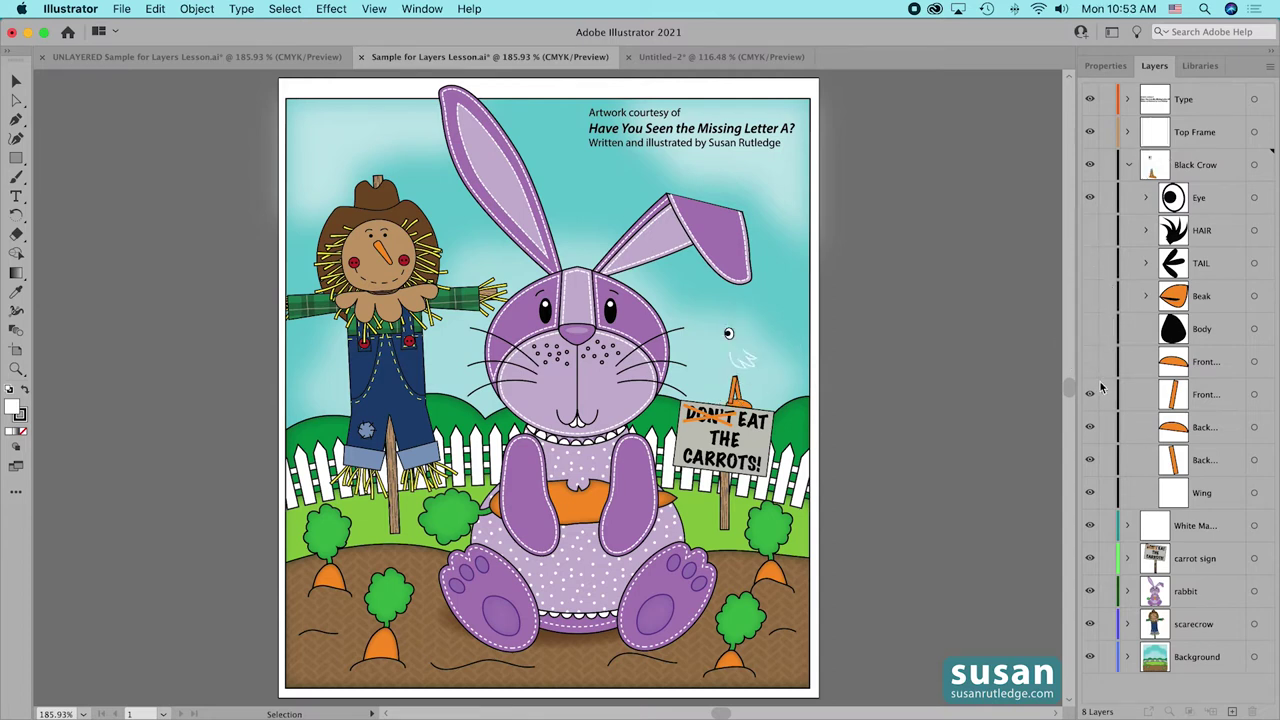
pyautogui.moveTo(1090, 231); pyautogui.dragTo(1090, 365)
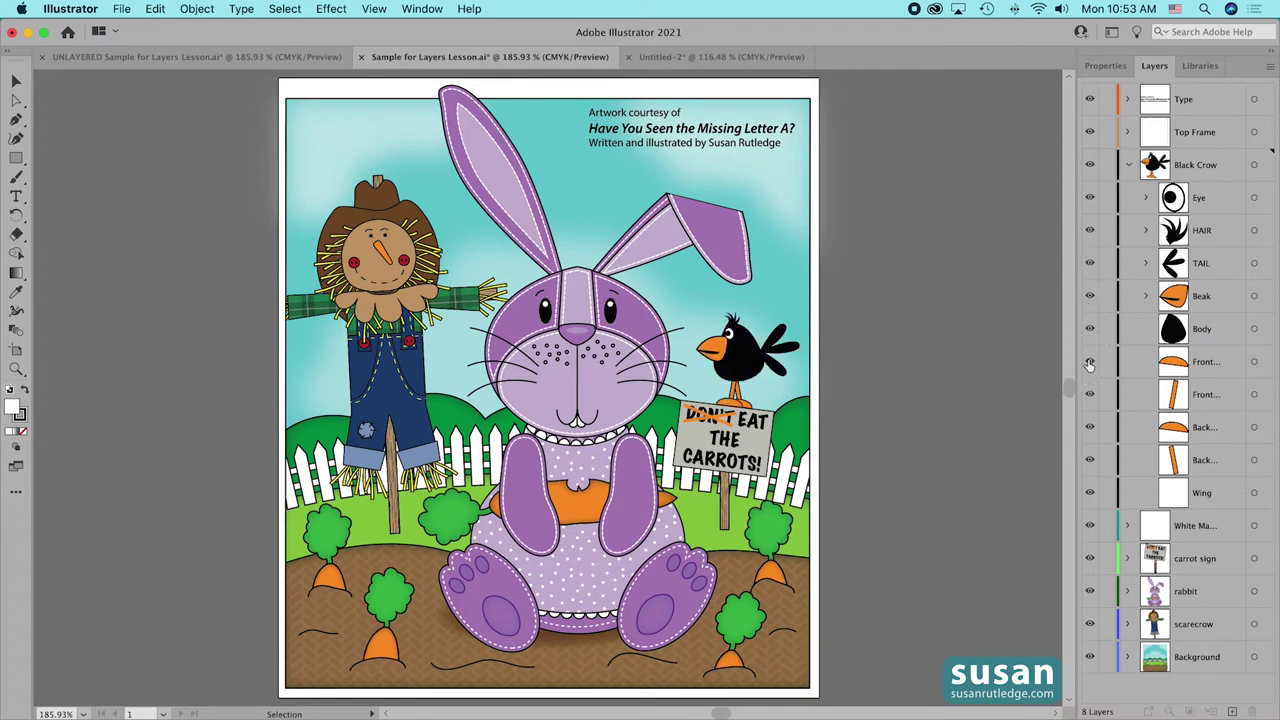
# Hide and re-show the whole Black Crow layer, and do the same for all layers other than Black Crow.
pyautogui.click(1090, 168)
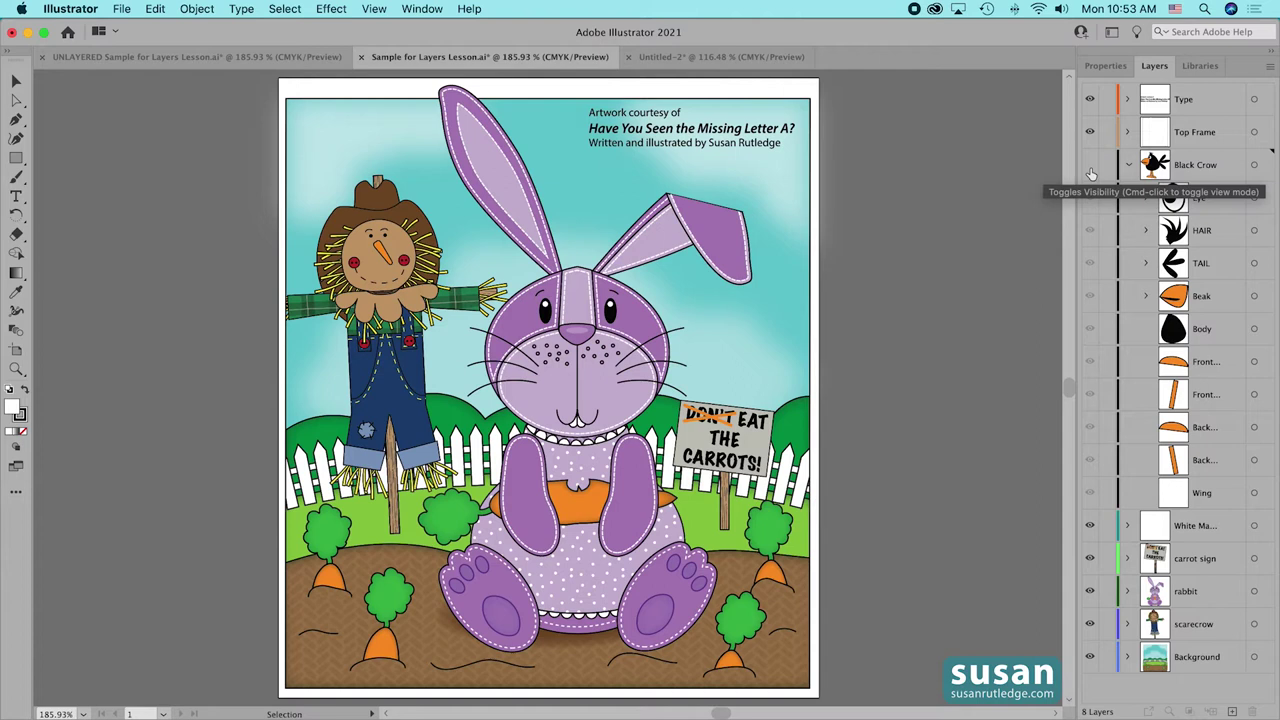
pyautogui.click(1090, 166)
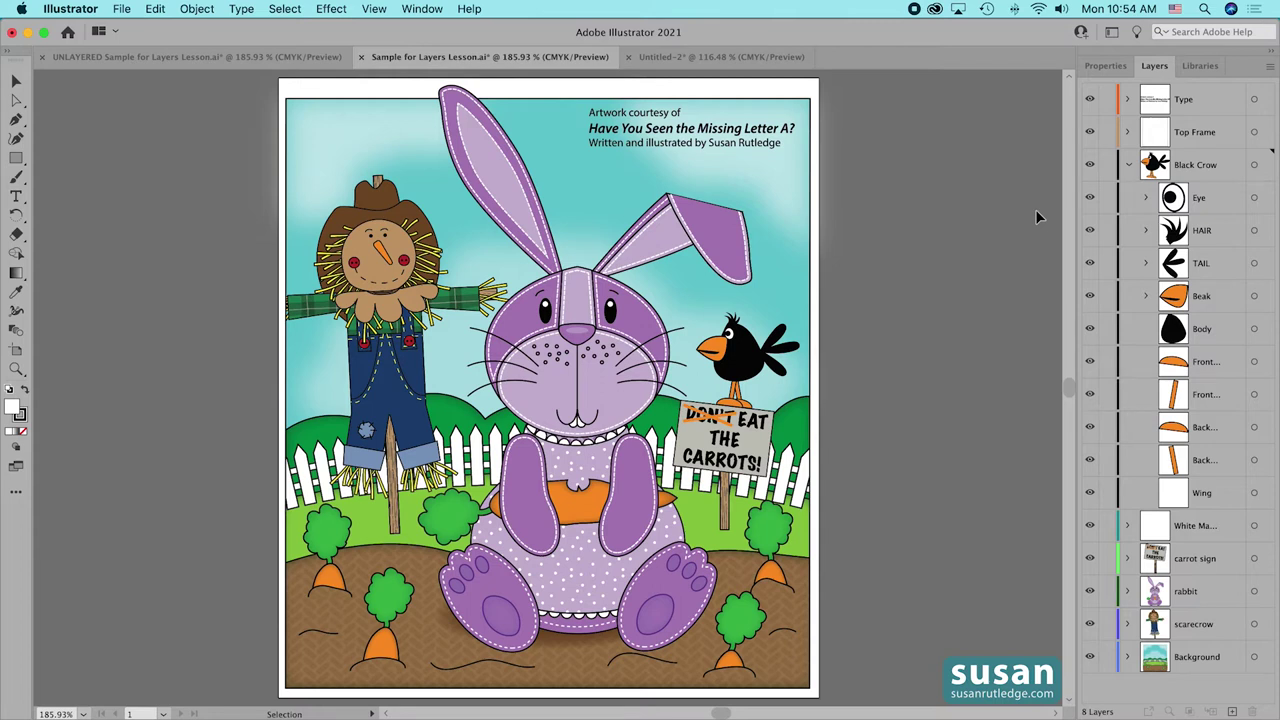
pyautogui.keyDown('alt'); pyautogui.click(1090, 166); pyautogui.keyUp('alt')
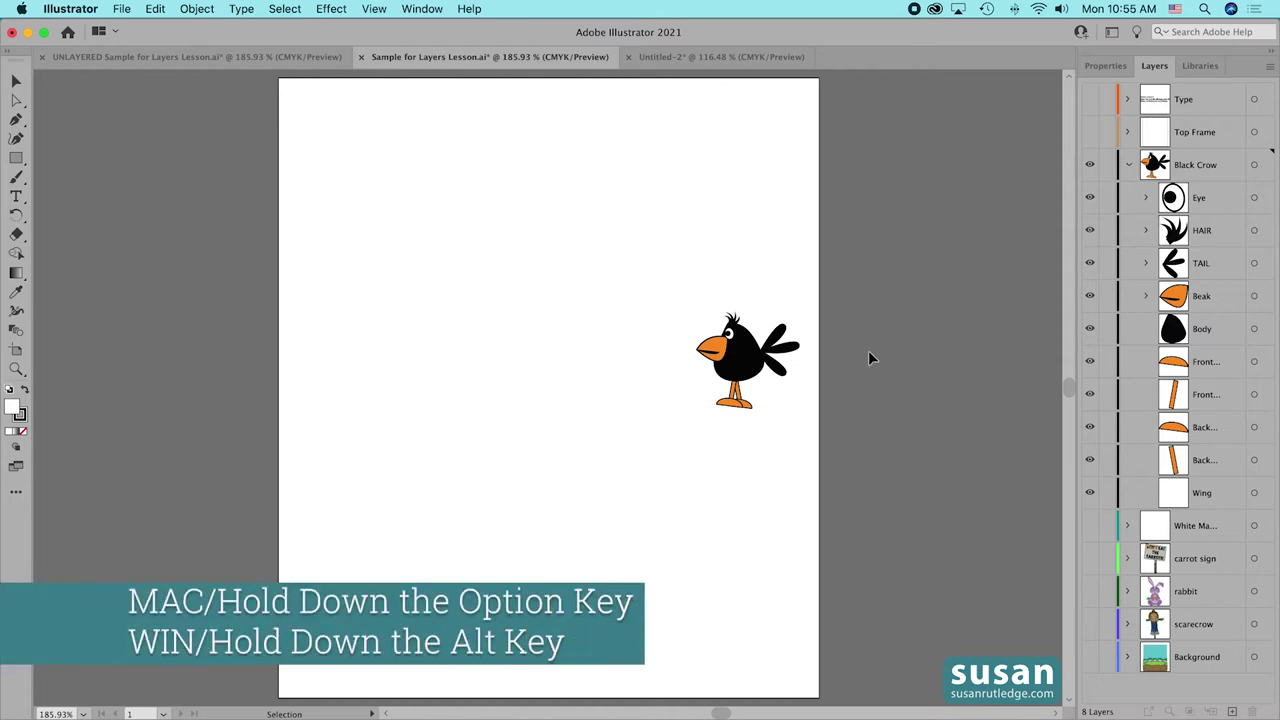
pyautogui.keyDown('alt'); pyautogui.click(1090, 165); pyautogui.keyUp('alt')
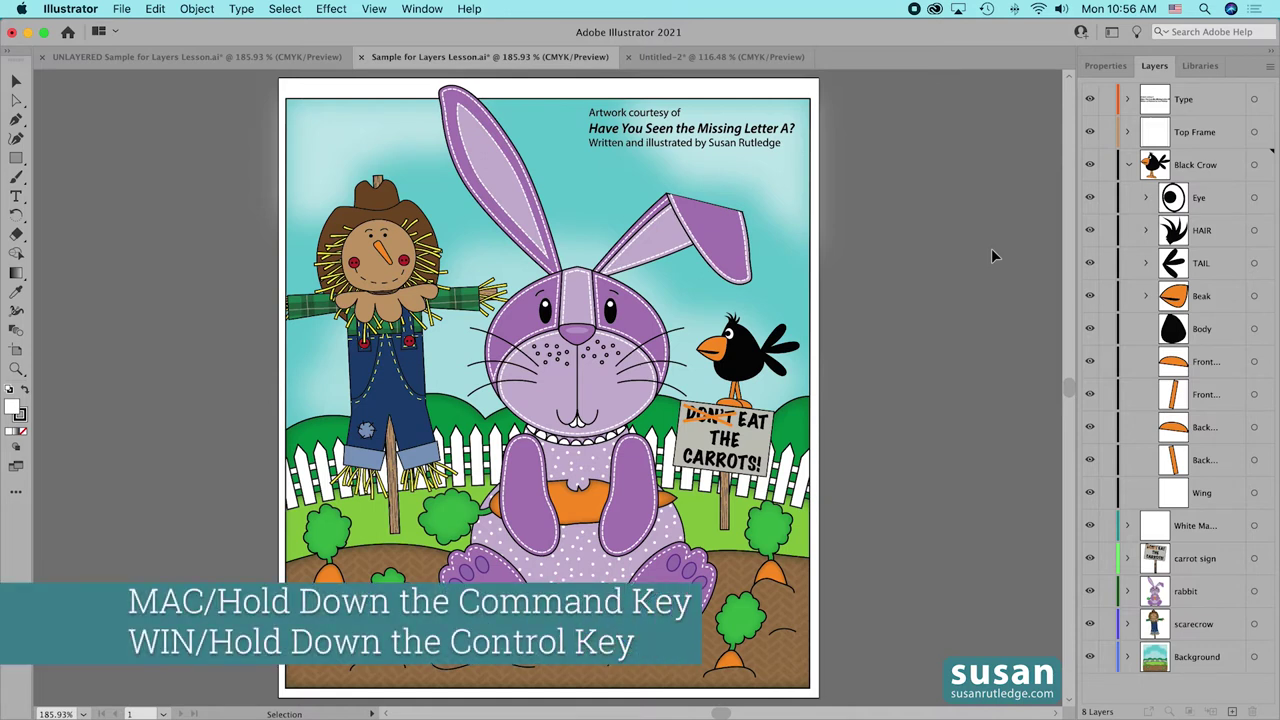
# Switch only the Black Crow layer to outline view and back to preview.
pyautogui.press('super')
pyautogui.keyDown('super'); pyautogui.click(1090, 168); pyautogui.keyUp('super')
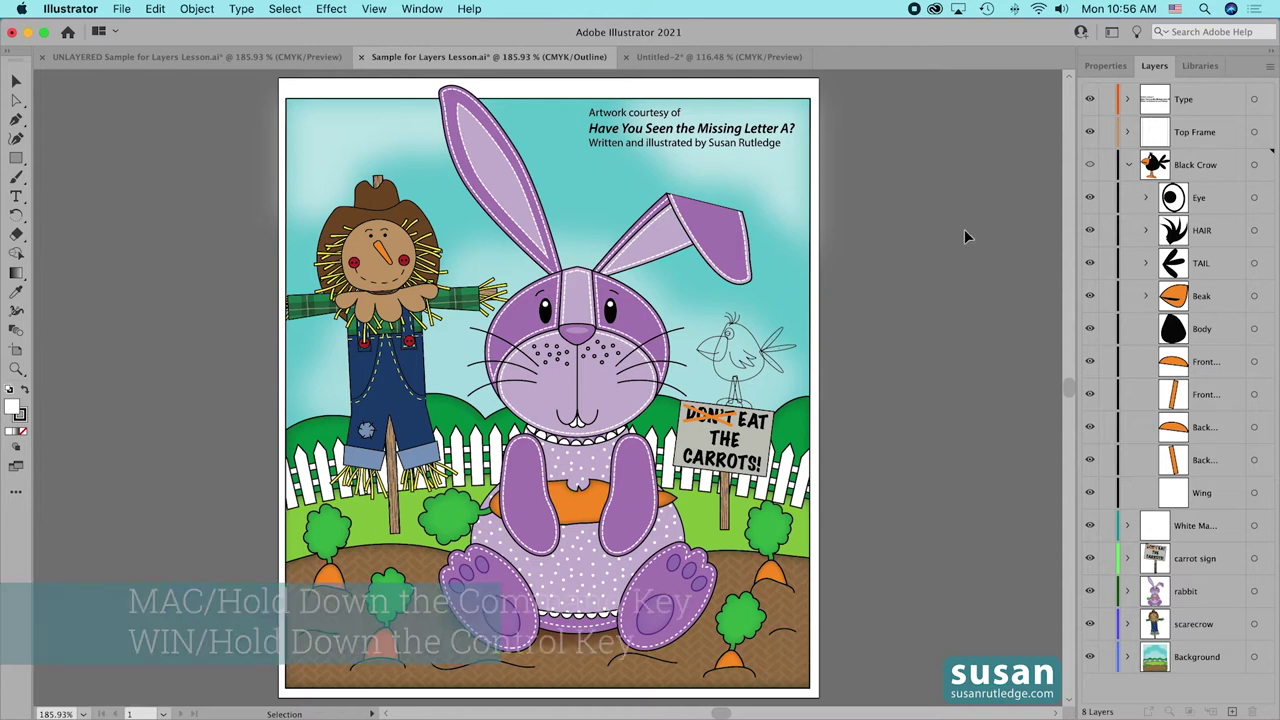
pyautogui.press('super')
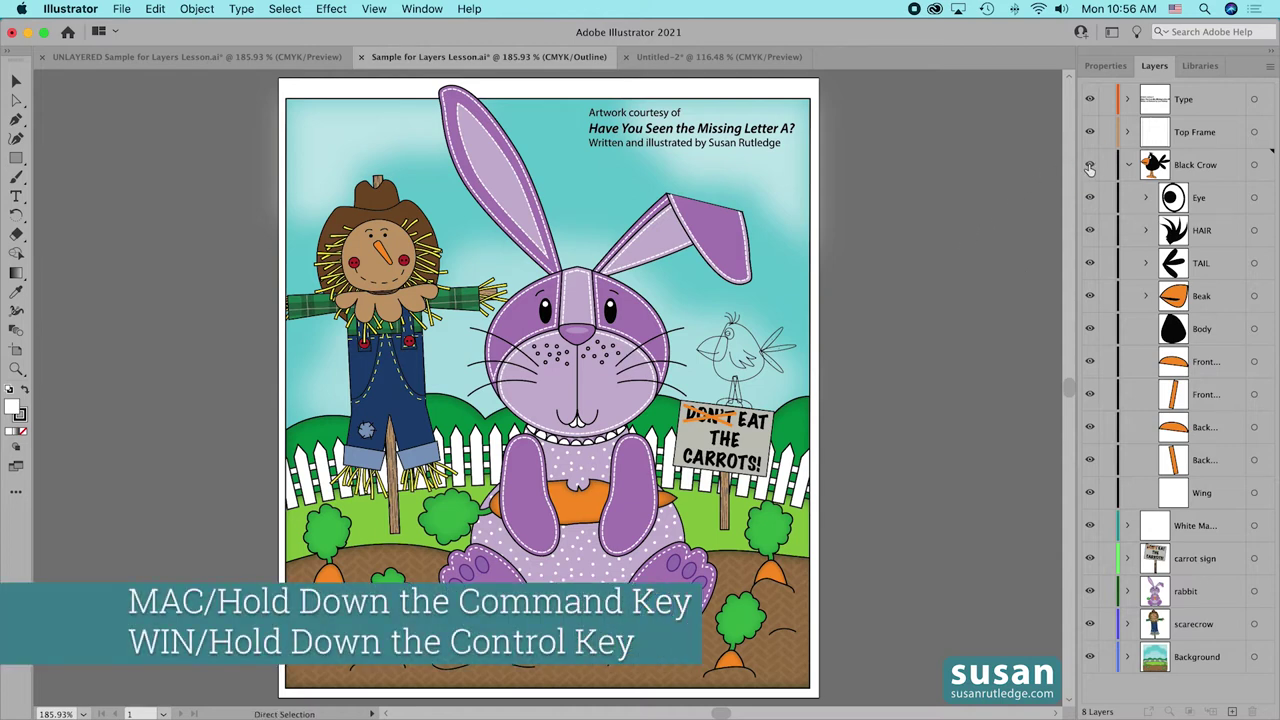
pyautogui.keyDown('super'); pyautogui.click(1090, 166); pyautogui.keyUp('super')
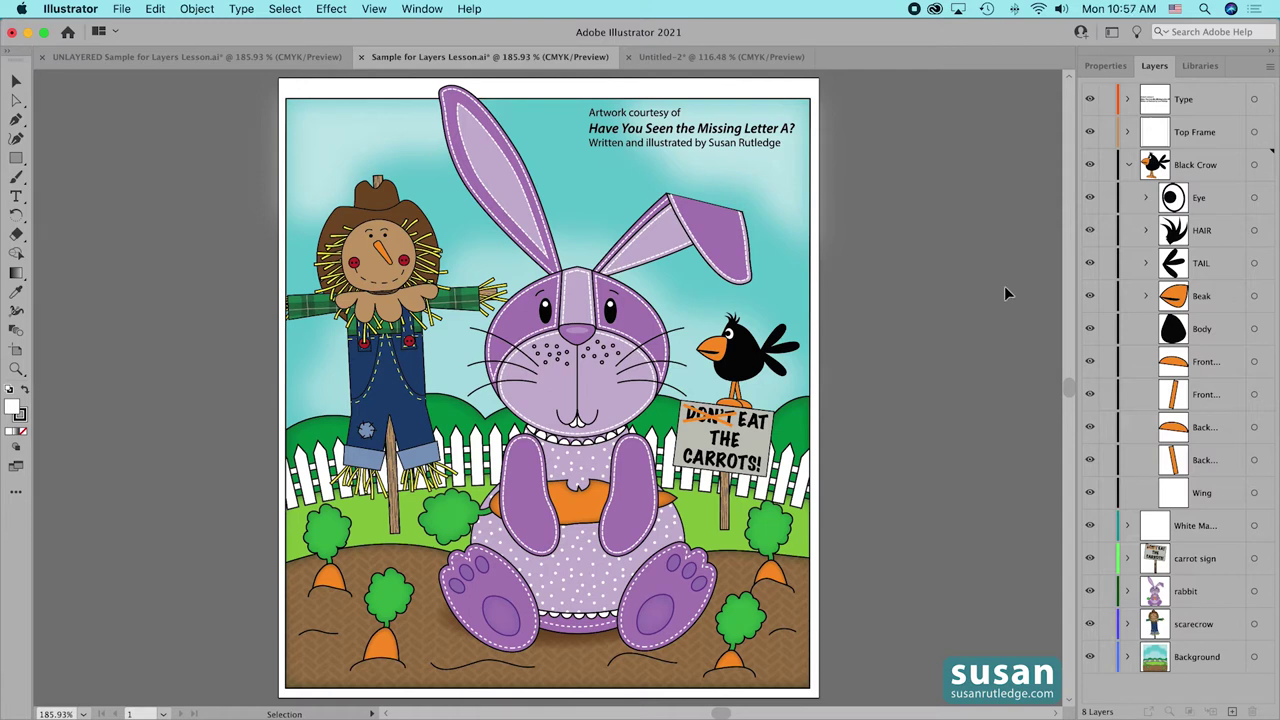
# Switch all layers other than Black Crow to outline view and back to preview.
pyautogui.press('super+alt')
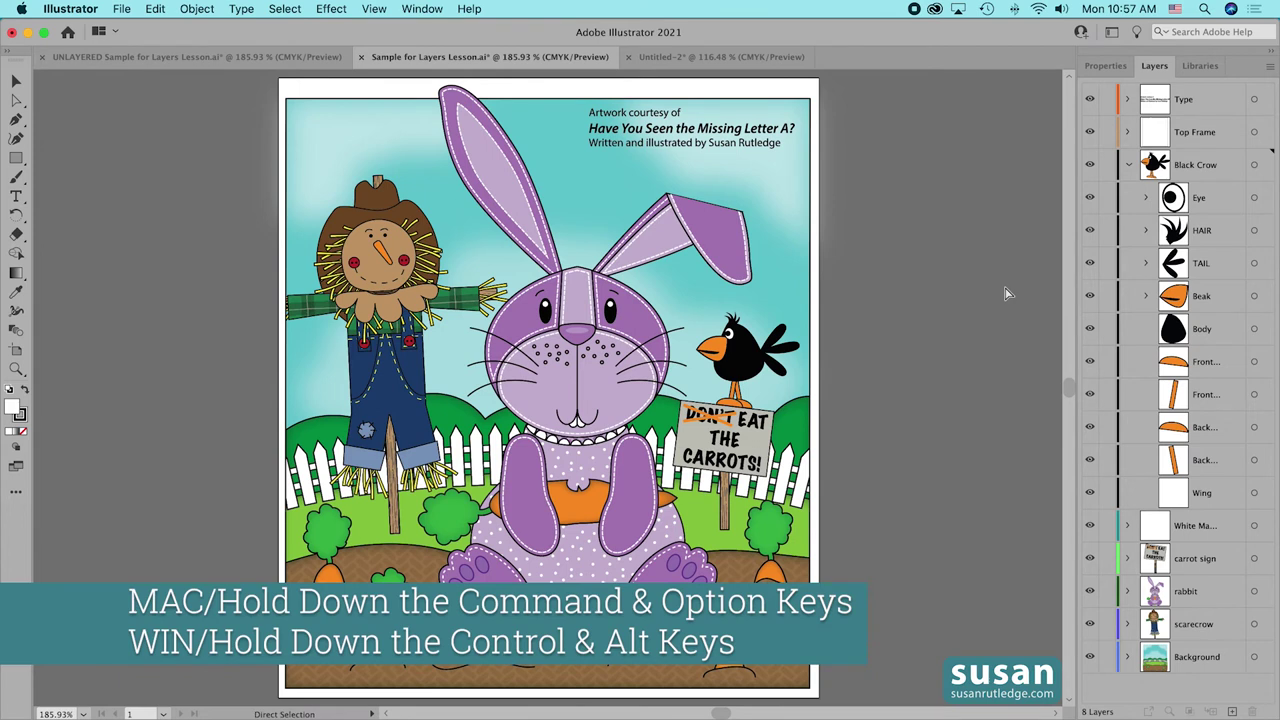
pyautogui.keyDown('alt'); pyautogui.keyDown('super'); pyautogui.click(1090, 166); pyautogui.keyUp('super'); pyautogui.keyUp('alt')
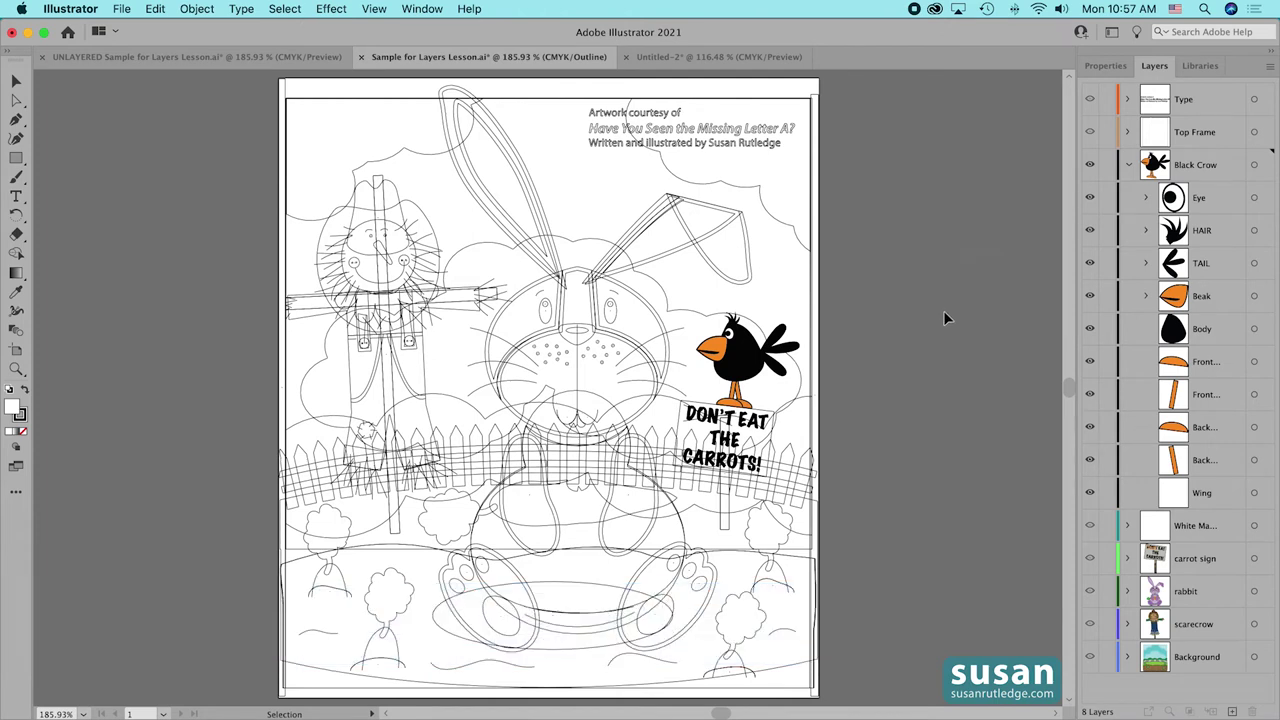
pyautogui.press('super+alt')
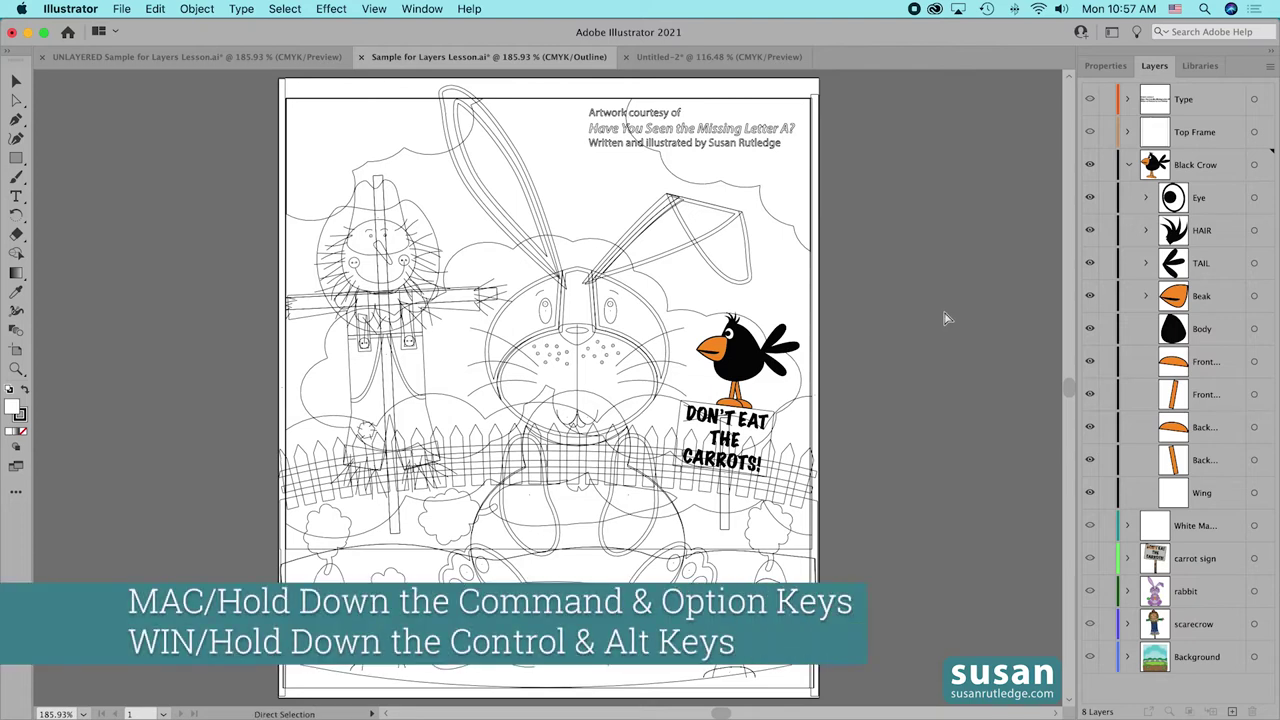
pyautogui.keyDown('alt'); pyautogui.keyDown('super'); pyautogui.click(1090, 133); pyautogui.keyUp('super'); pyautogui.keyUp('alt')
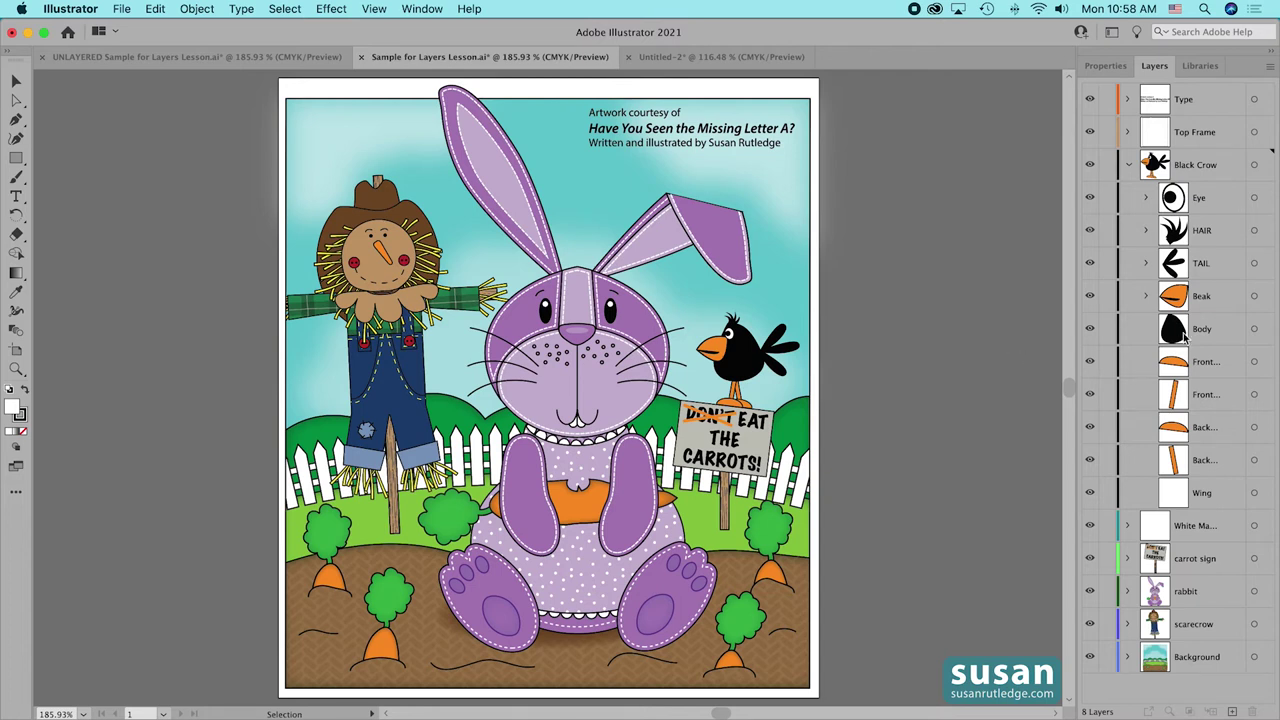
# Lock and unlock the crow's Body, and do the same for the run of items from HAIR through Body.
pyautogui.click(1107, 330)
pyautogui.click(1107, 330)
pyautogui.moveTo(1107, 232); pyautogui.dragTo(1108, 340)
pyautogui.moveTo(1107, 232); pyautogui.dragTo(1108, 338)
# Lock and unlock the whole Black Crow layer, and collapse its contents.
pyautogui.click(1107, 165)
pyautogui.click(1107, 166)
pyautogui.click(1129, 166)
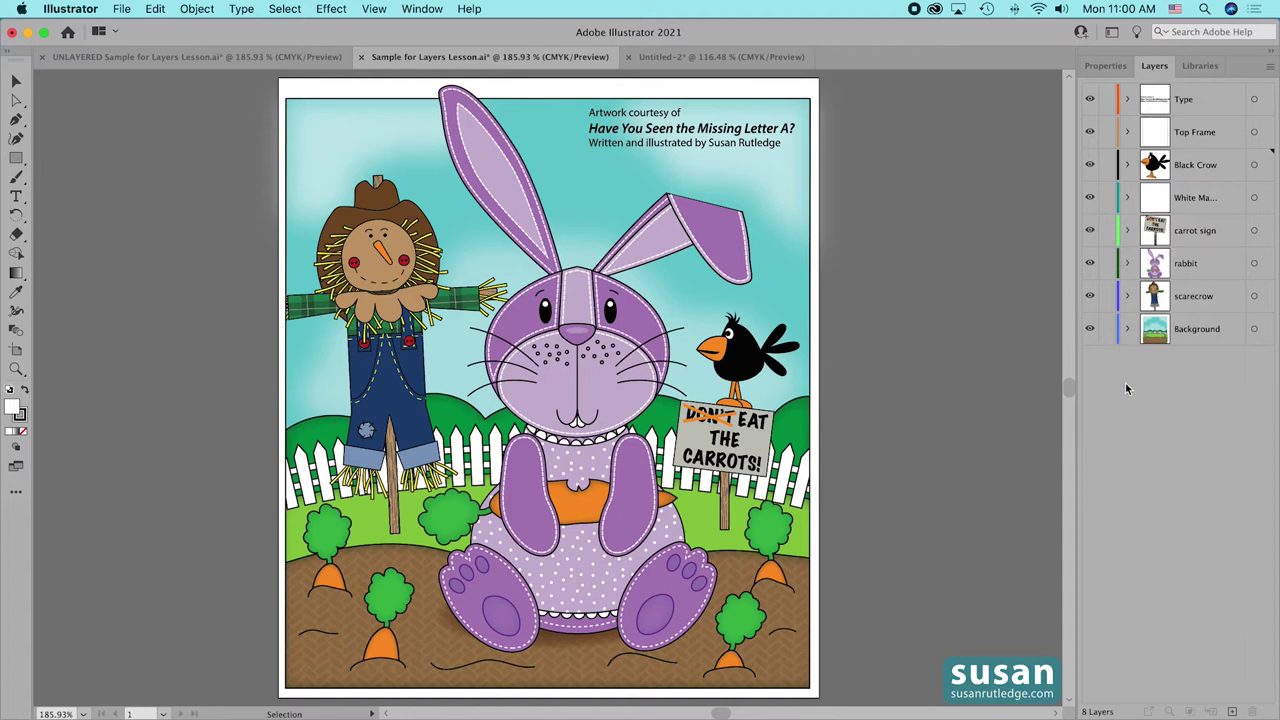
# Expand the scarecrow layer and select the scarecrow's face, the rabbit and the crow's body in turn to compare their layer highlight colors.
pyautogui.click(1128, 296)
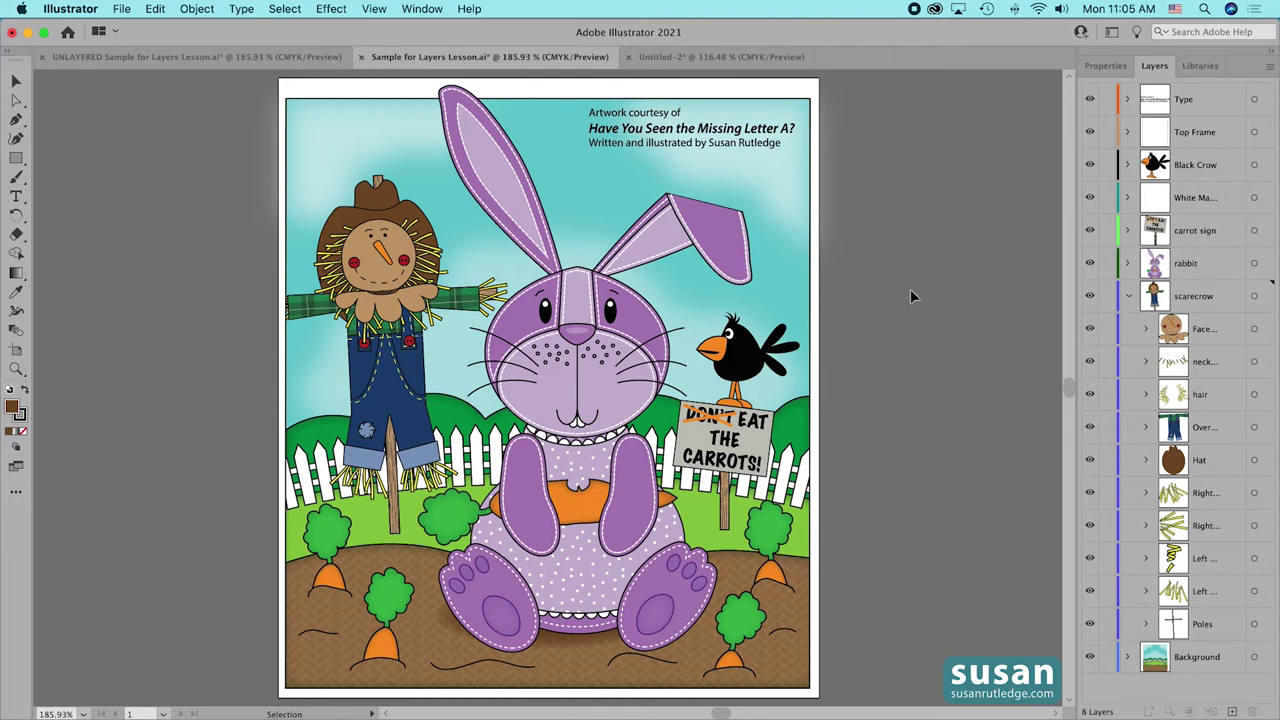
pyautogui.click(384, 273)
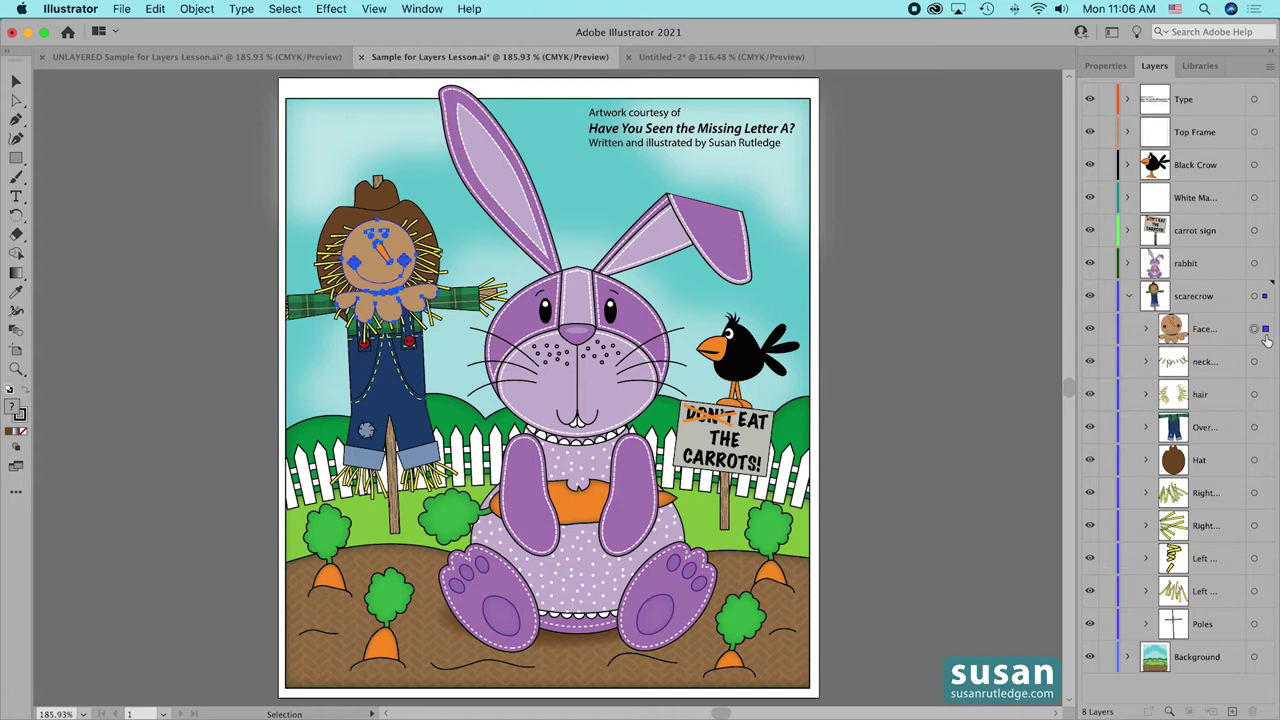
pyautogui.click(987, 612)
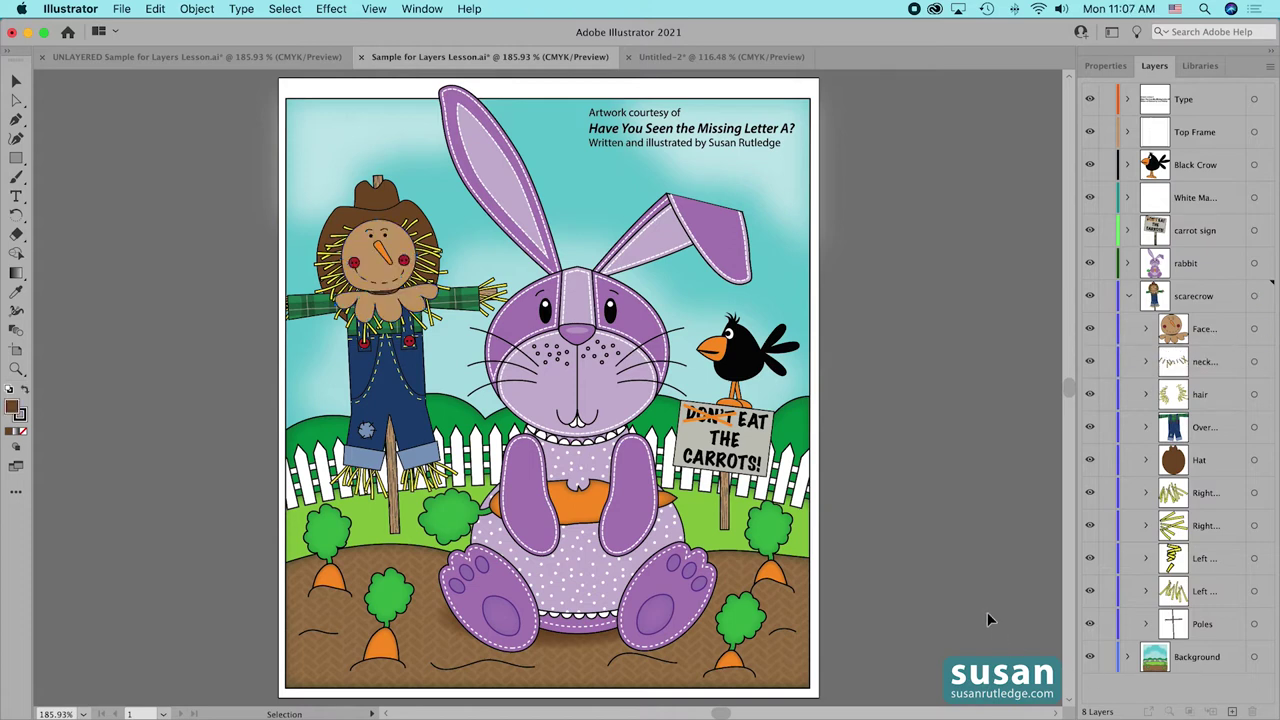
pyautogui.click(619, 318)
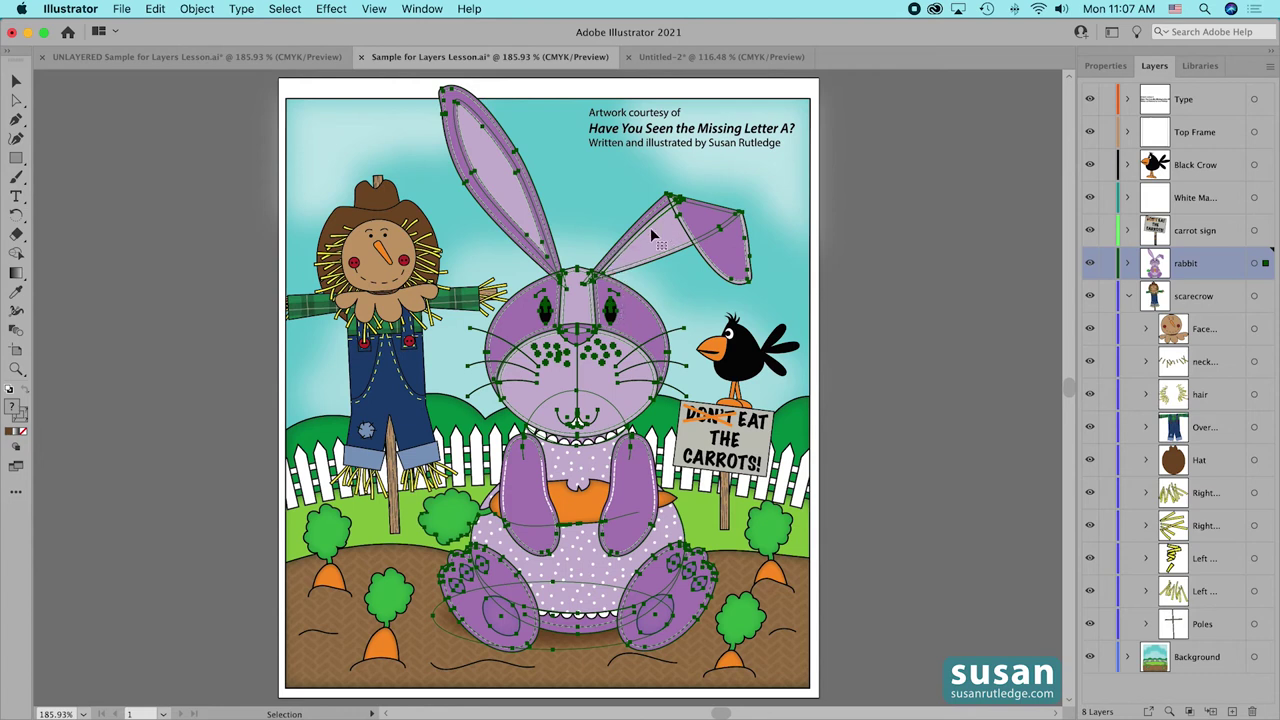
pyautogui.click(744, 368)
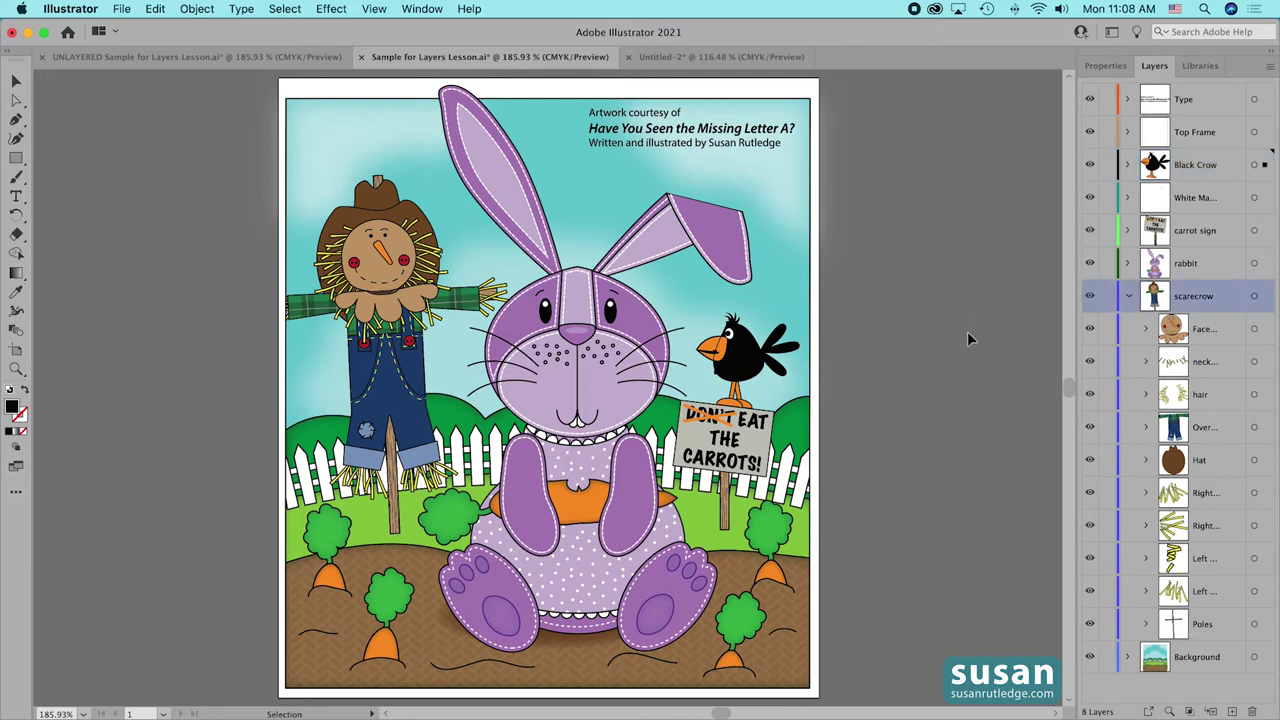
# Change the scarecrow layer's color to Yellow in its layer options.
pyautogui.doubleClick(1155, 298)
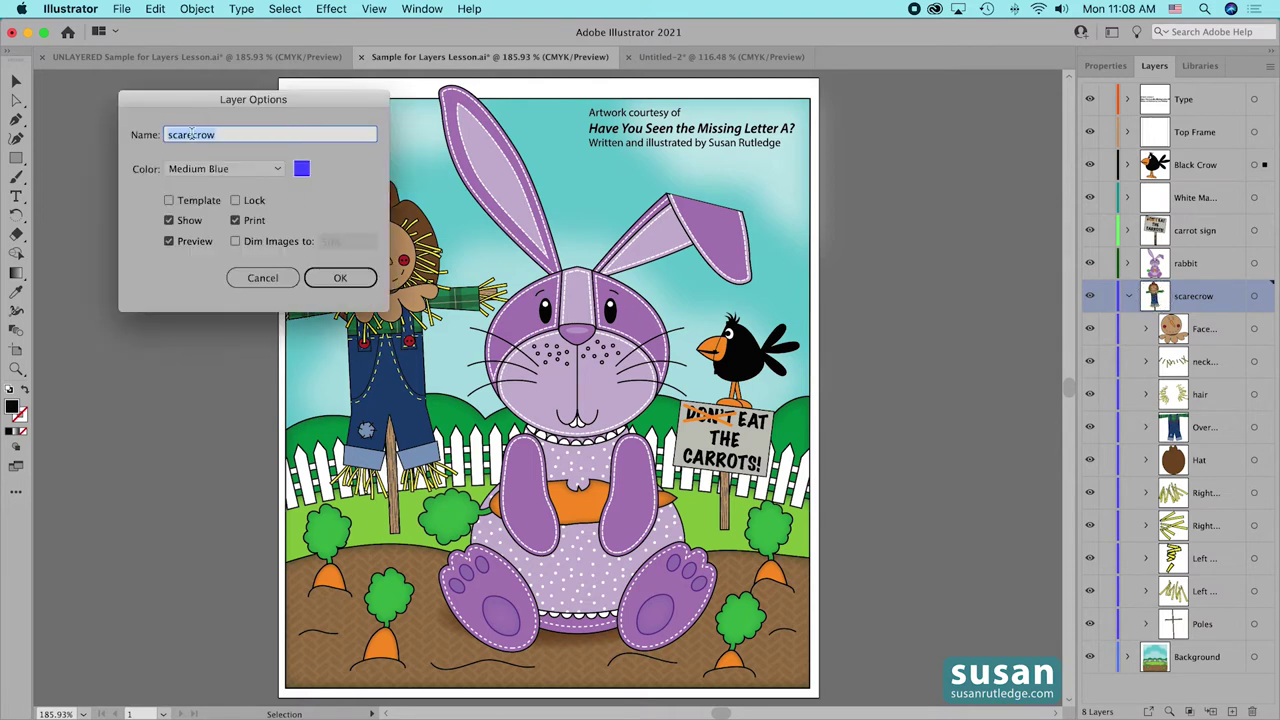
pyautogui.click(277, 170)
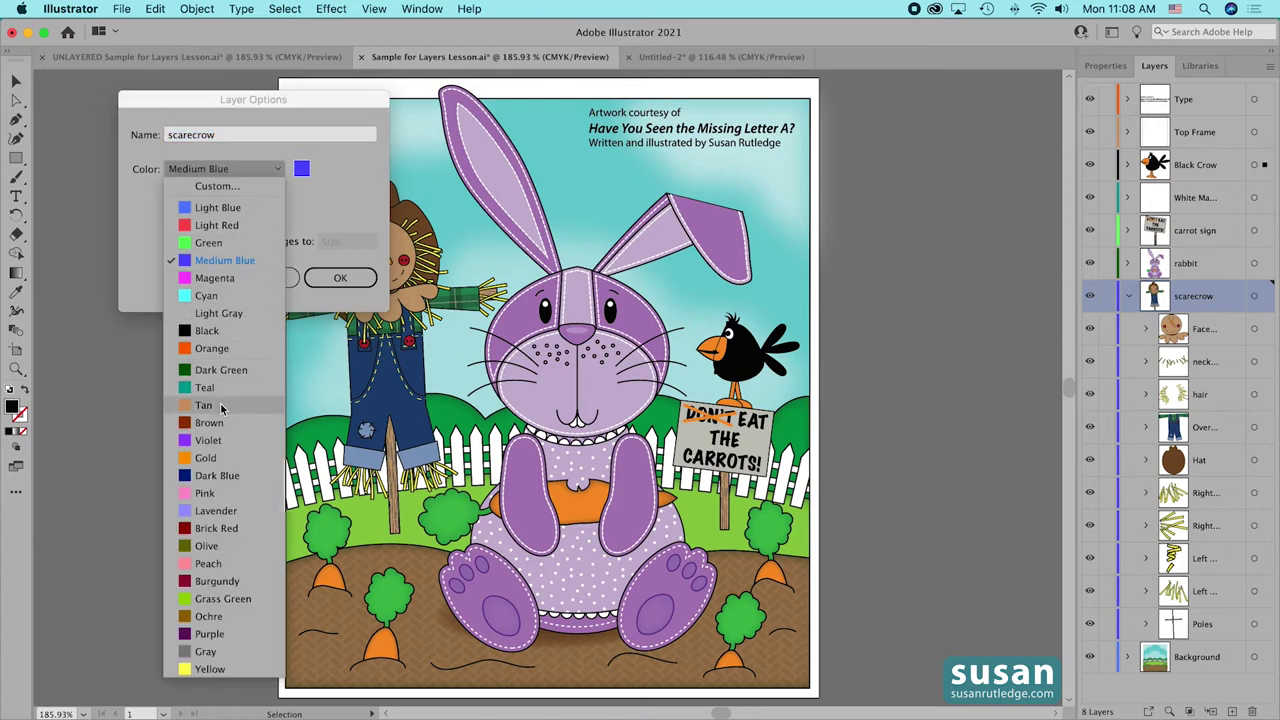
pyautogui.click(210, 669)
pyautogui.click(343, 279)
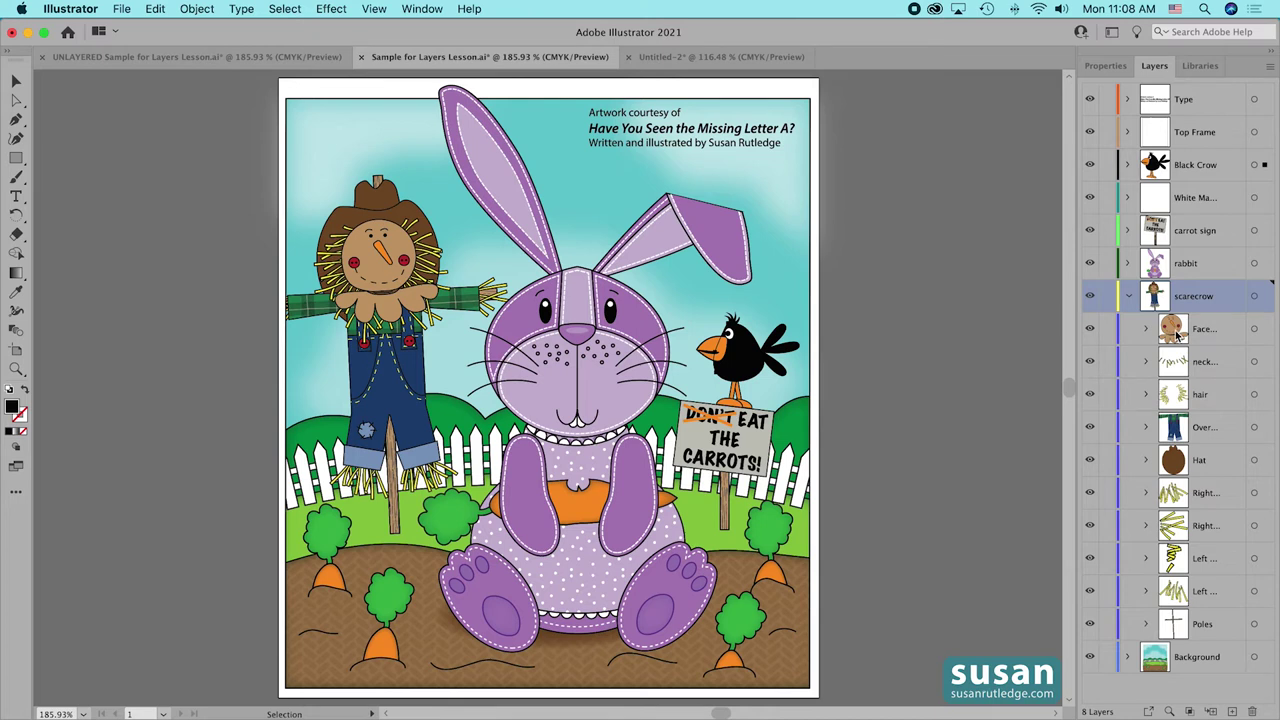
# Select the scarecrow's face, overalls and hat in turn to check the layer's highlight color.
pyautogui.click(405, 255)
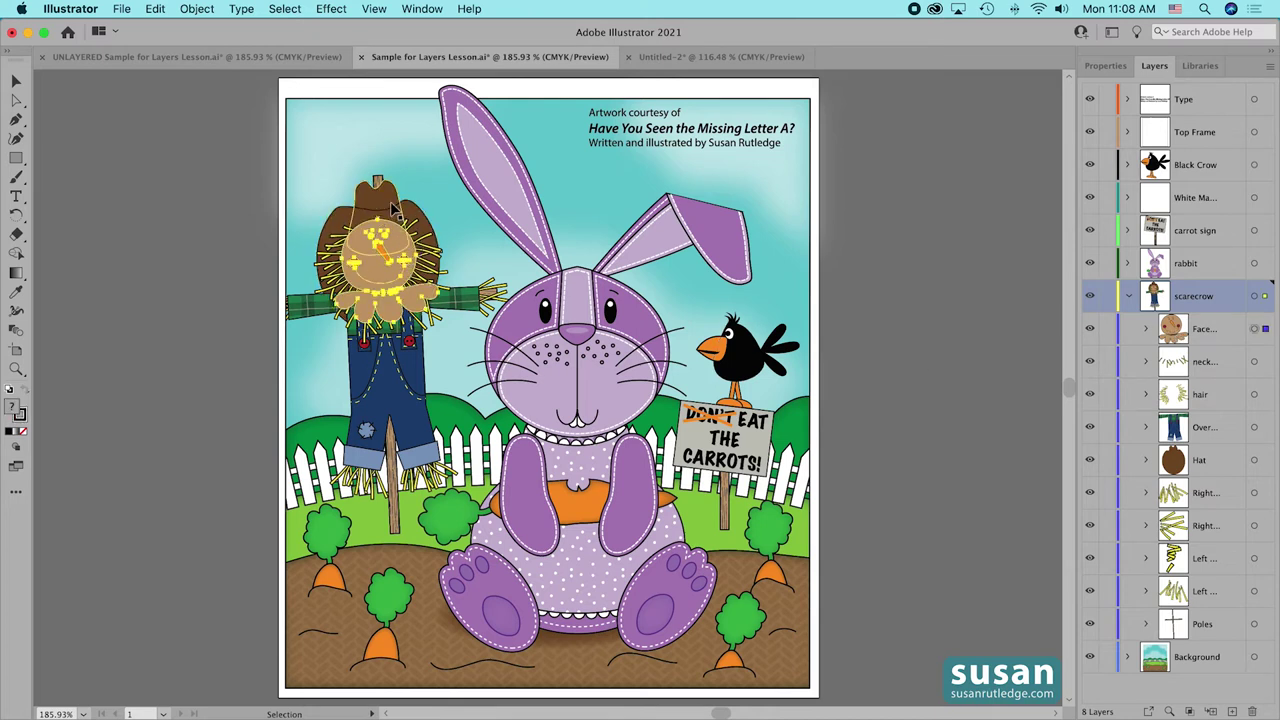
pyautogui.press('super+alt+bracketleft')
pyautogui.press('super+alt+bracketleft')
pyautogui.press('super+alt+bracketleft')
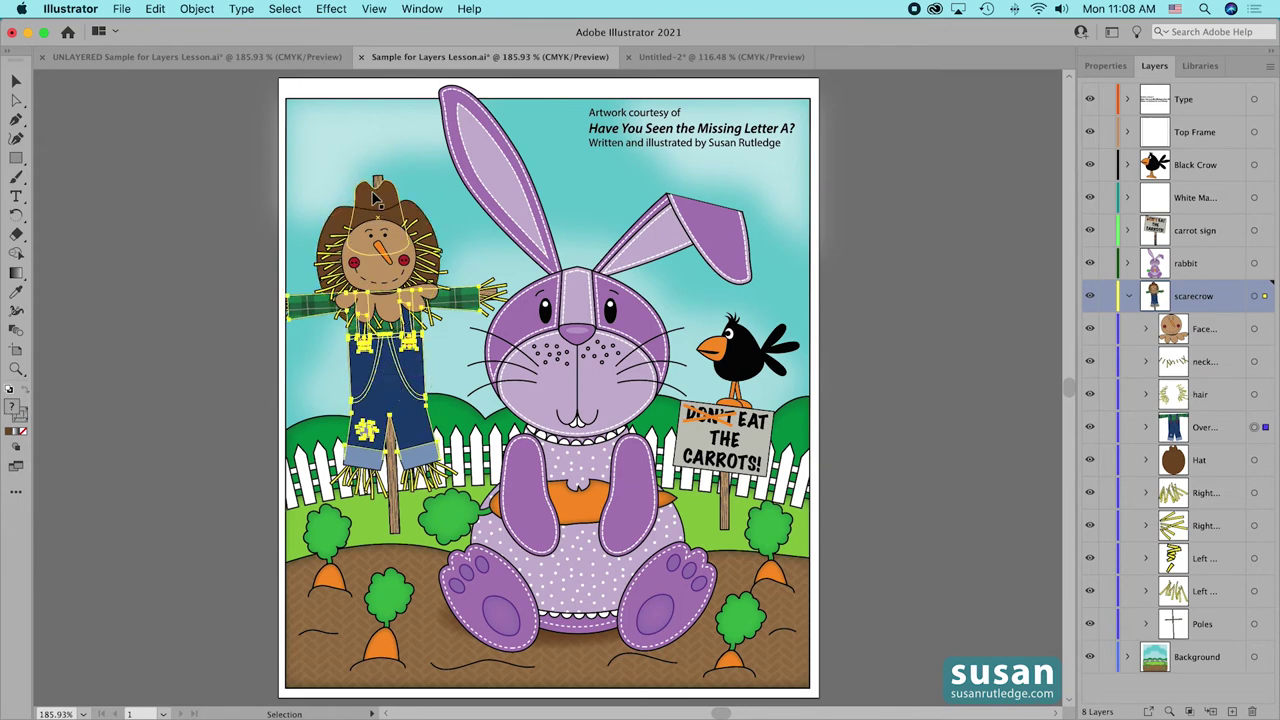
pyautogui.click(370, 203)
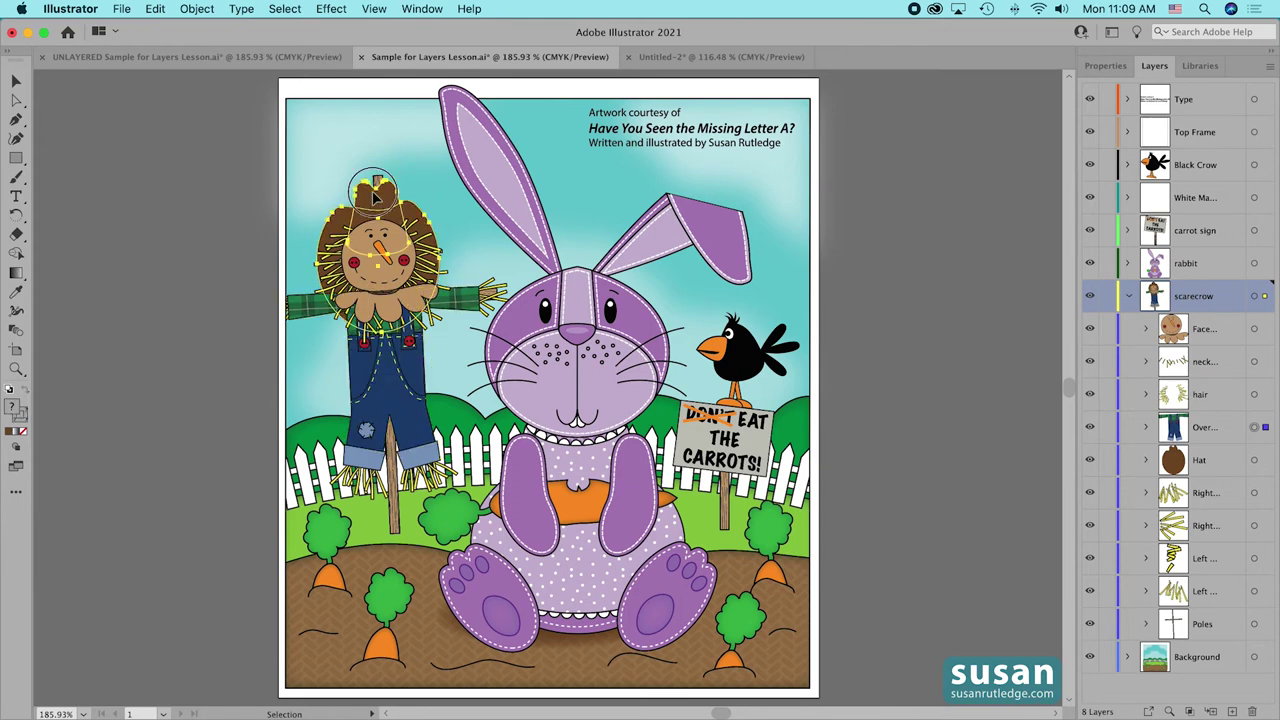
# Collapse the scarecrow layer, expand Black Crow, and look inside its Eye group, hiding and re-showing the pupil.
pyautogui.click(1128, 297)
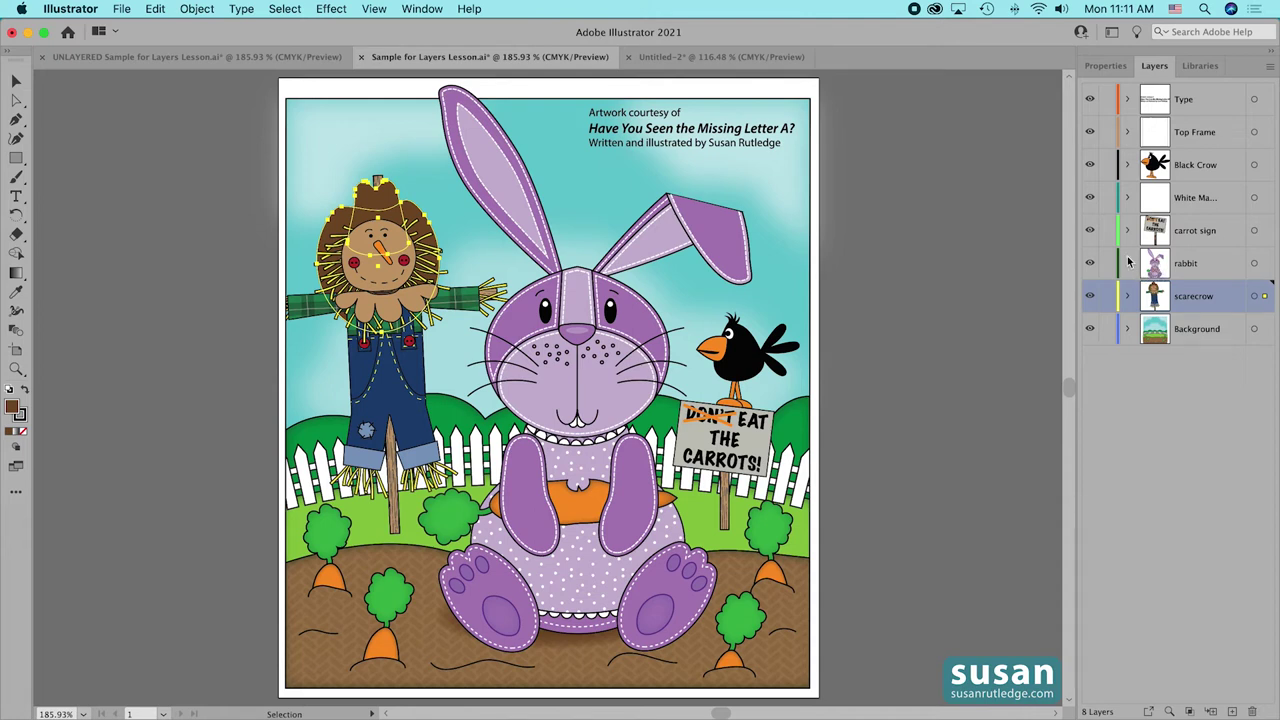
pyautogui.click(1127, 165)
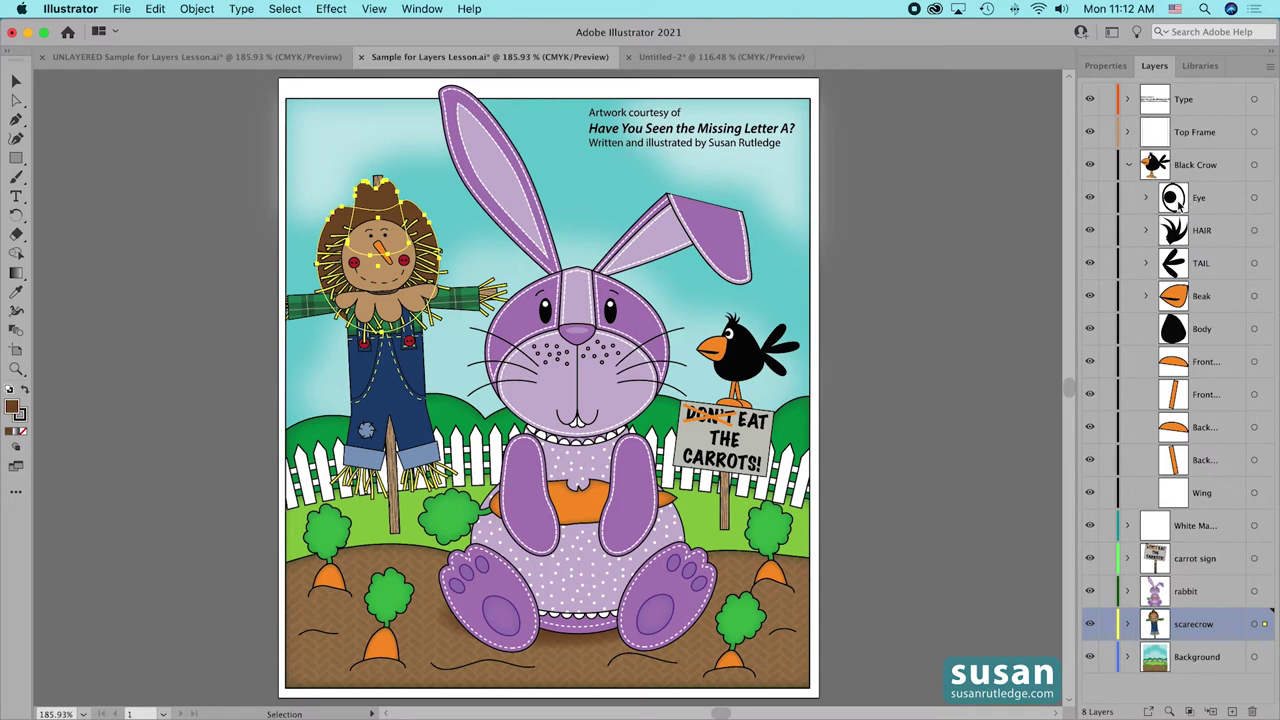
pyautogui.click(1147, 198)
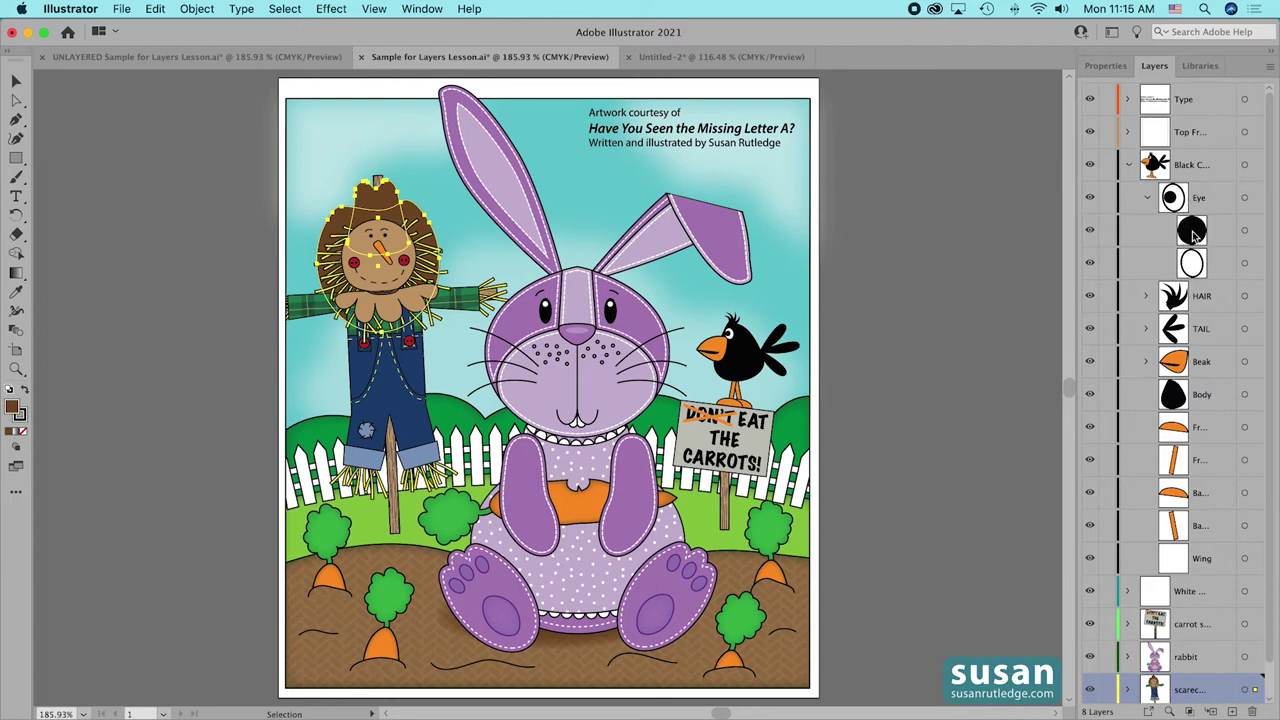
pyautogui.click(1090, 230)
pyautogui.click(1090, 231)
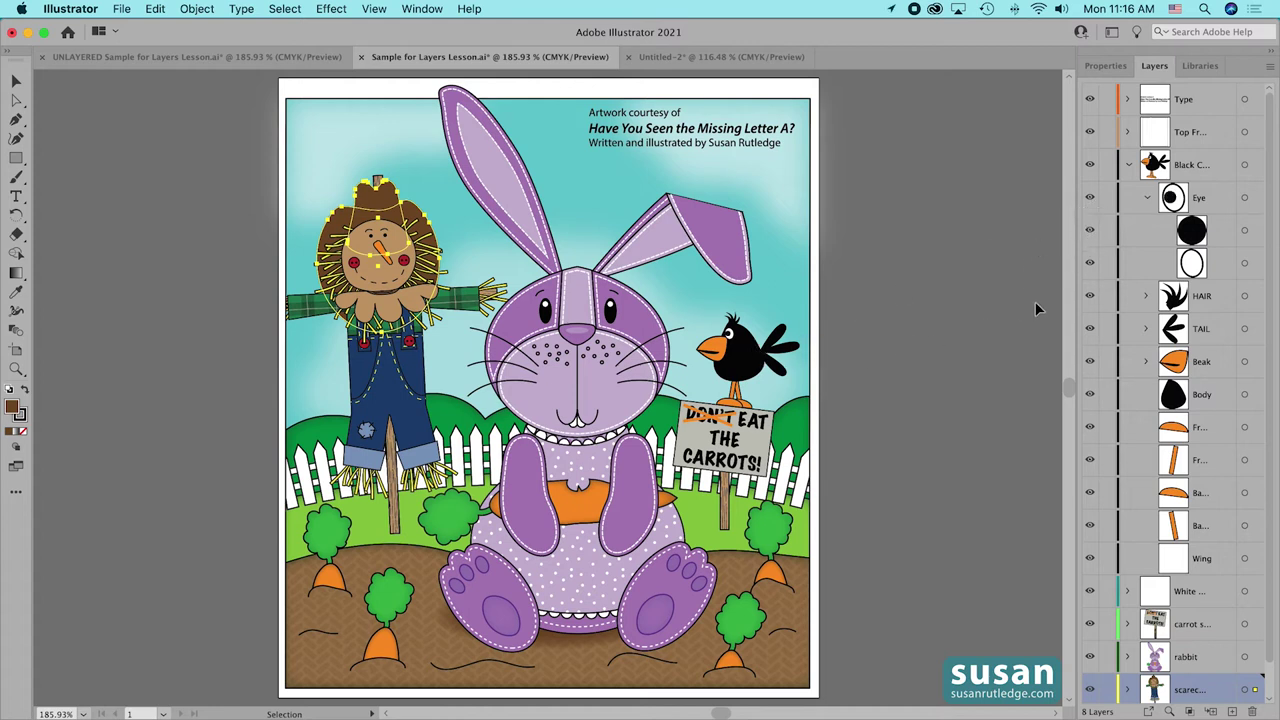
pyautogui.click(1147, 198)
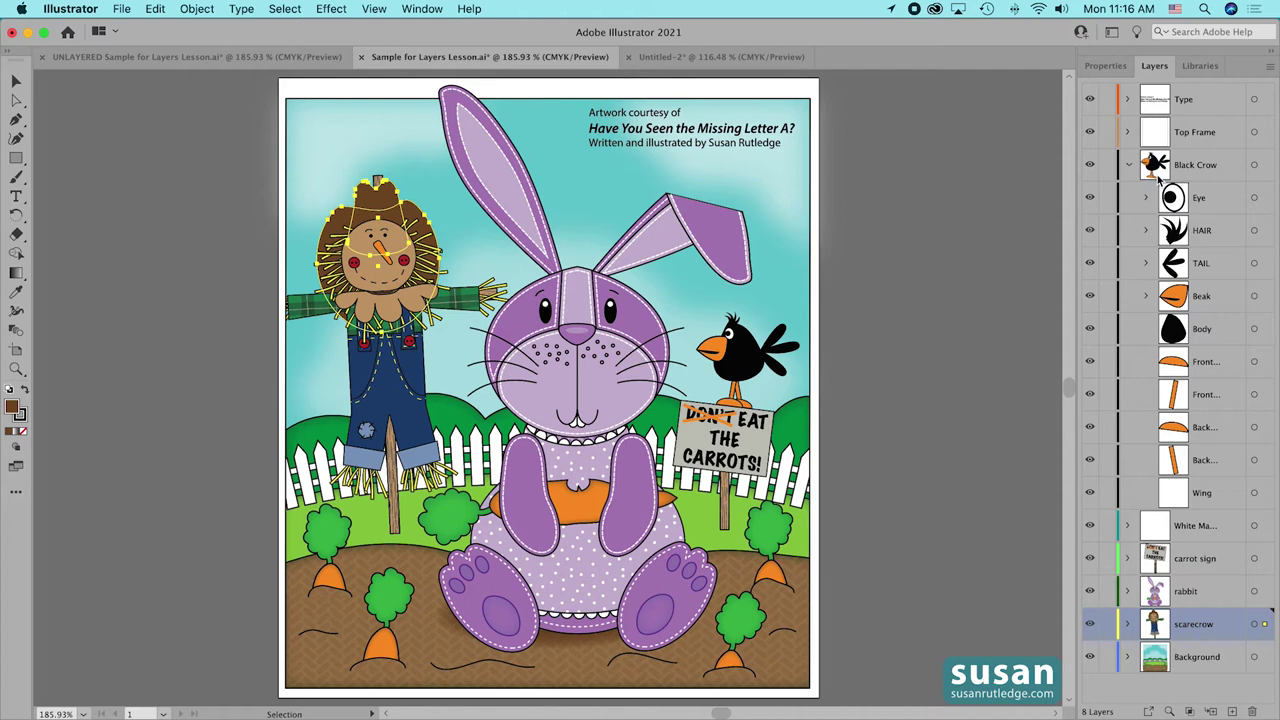
# Move the crow's beak to the sky in the upper-left corner of the artwork.
pyautogui.click(713, 347)
pyautogui.moveTo(722, 360); pyautogui.dragTo(313, 118)
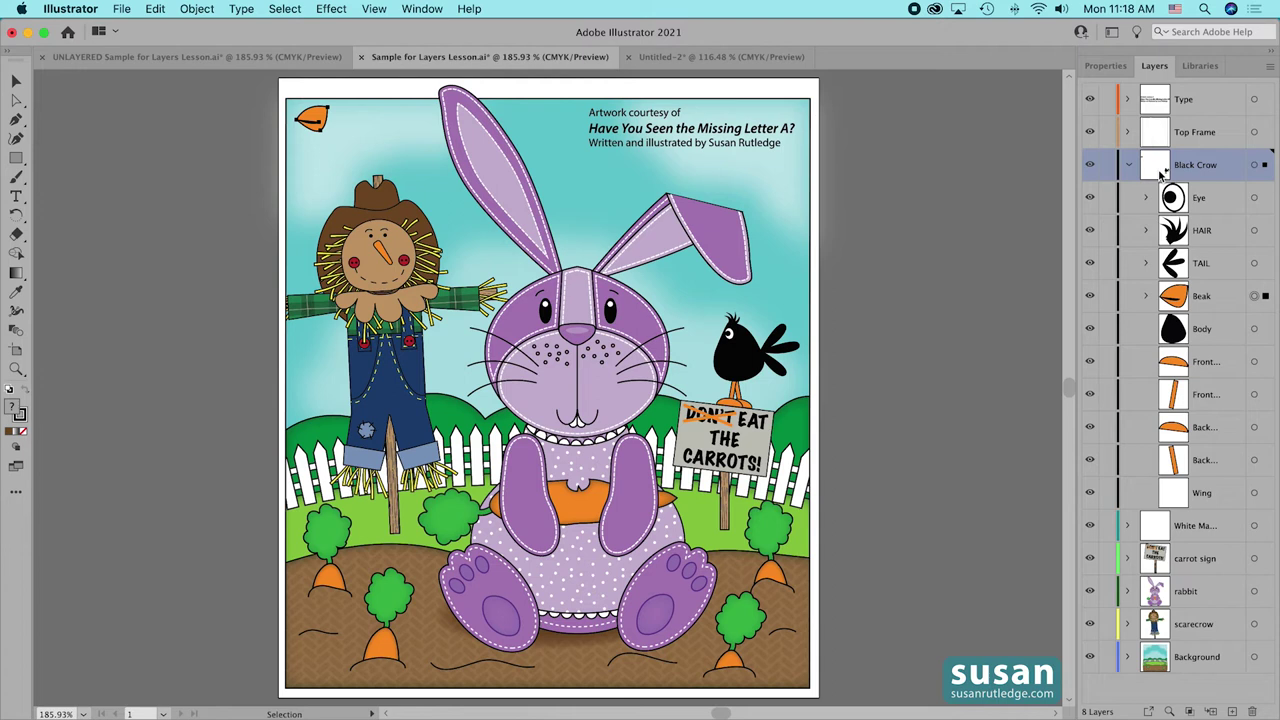
# Set the Layers panel's row size to 70 pixels.
pyautogui.click(1271, 68)
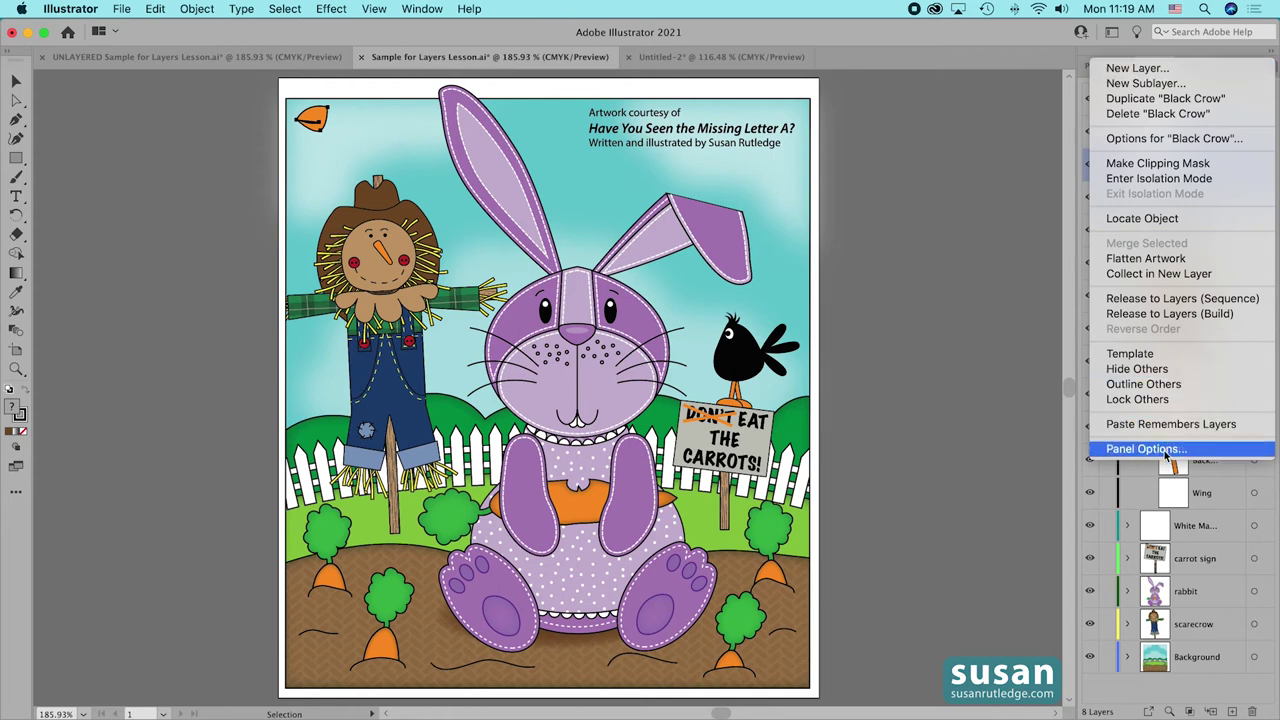
pyautogui.click(1155, 451)
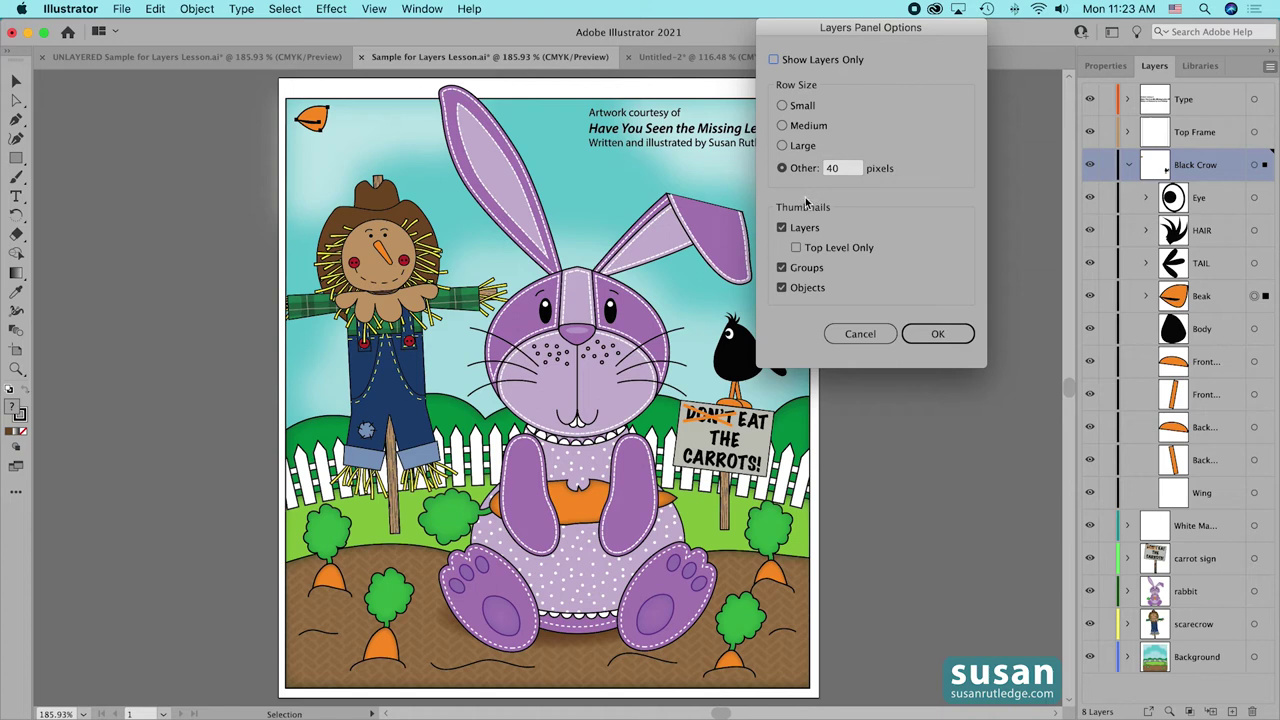
pyautogui.doubleClick(853, 168)
pyautogui.write('70')
pyautogui.click(938, 338)
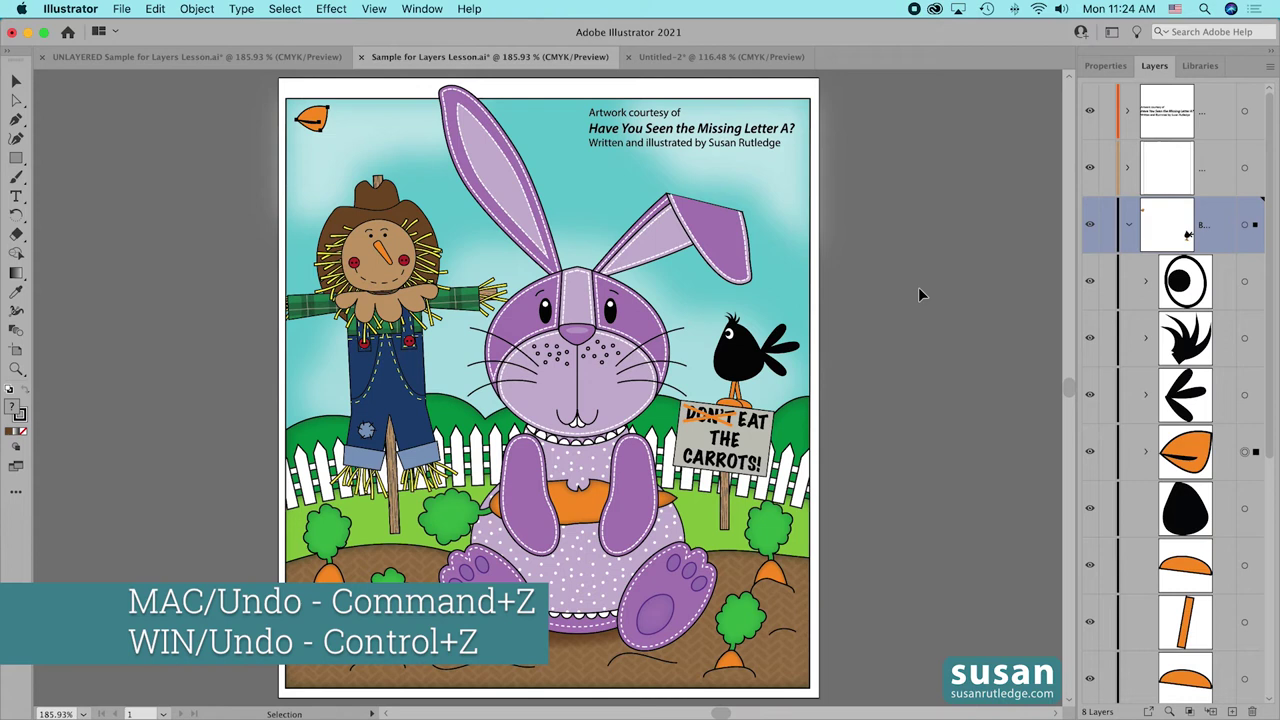
# Undo the beak move, slightly narrow the Layers panel, and set its row size to 40 pixels.
pyautogui.press('super+z')
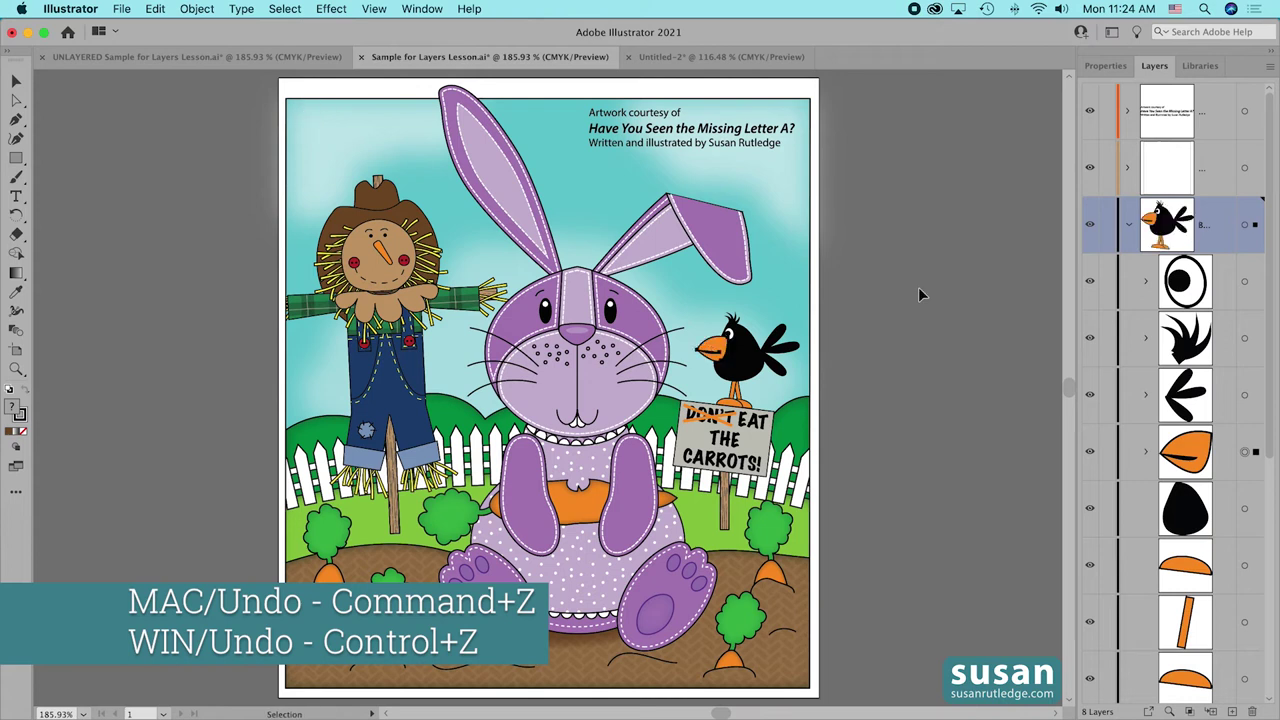
pyautogui.click(1076, 331)
pyautogui.moveTo(1076, 331)
pyautogui.mouseDown()
pyautogui.moveTo(997, 331)
pyautogui.moveTo(1090, 335)
pyautogui.mouseUp()
pyautogui.click(1270, 66)
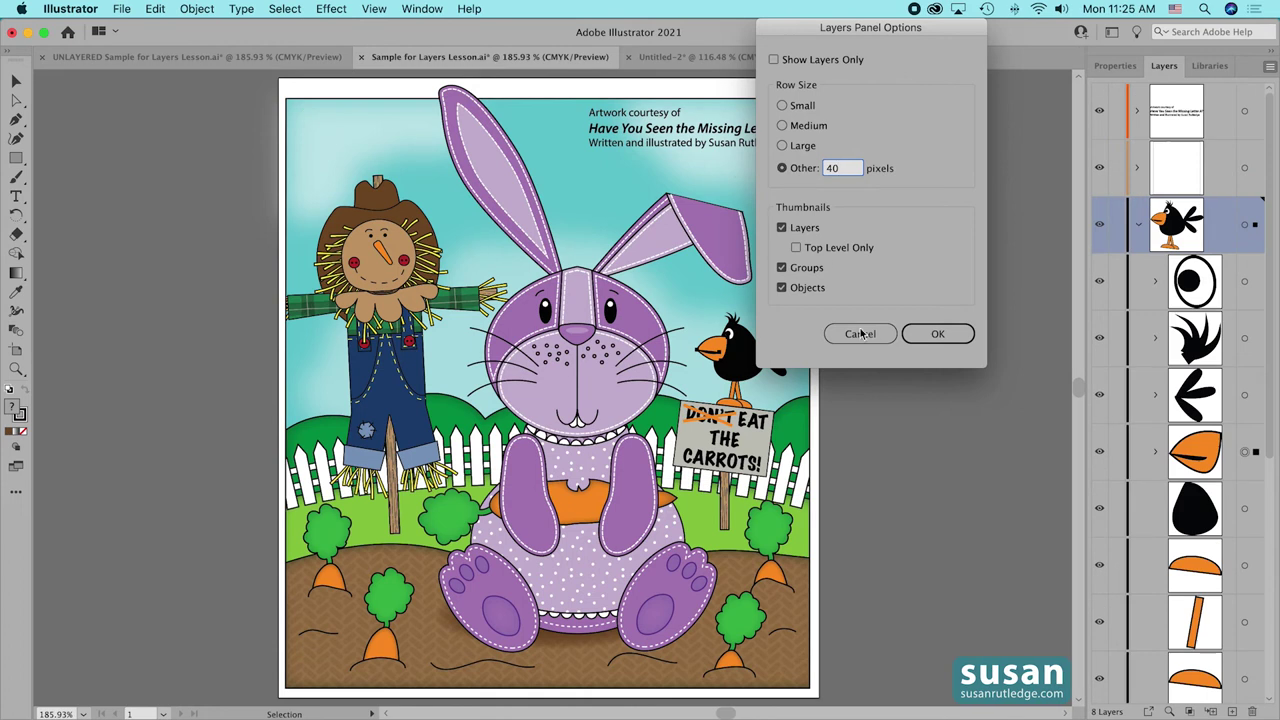
pyautogui.click(940, 333)
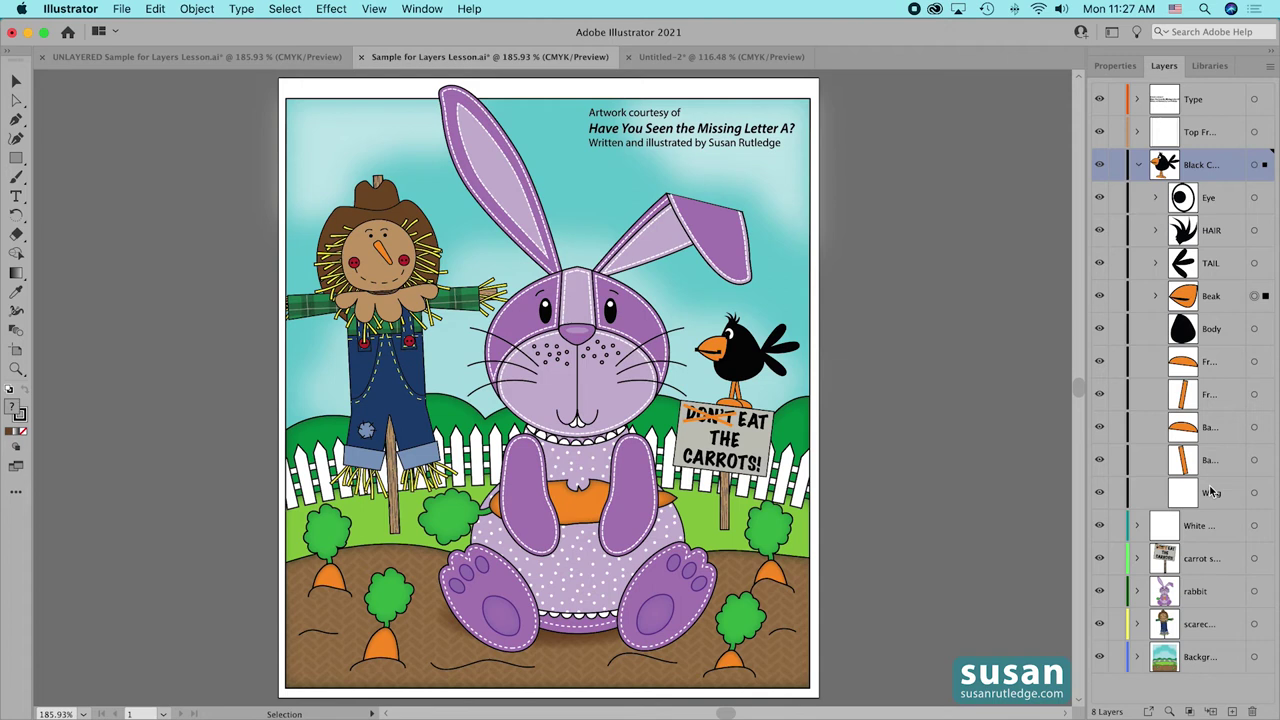
# Rename the Black Crow layer as Crow.
pyautogui.click(1202, 165)
pyautogui.doubleClick(1202, 165)
pyautogui.write('Crow')
pyautogui.press('Return')
# Target the Eye and HAIR groups in turn, target just the first strand inside HAIR, and collapse the group.
pyautogui.click(1254, 199)
pyautogui.click(1254, 231)
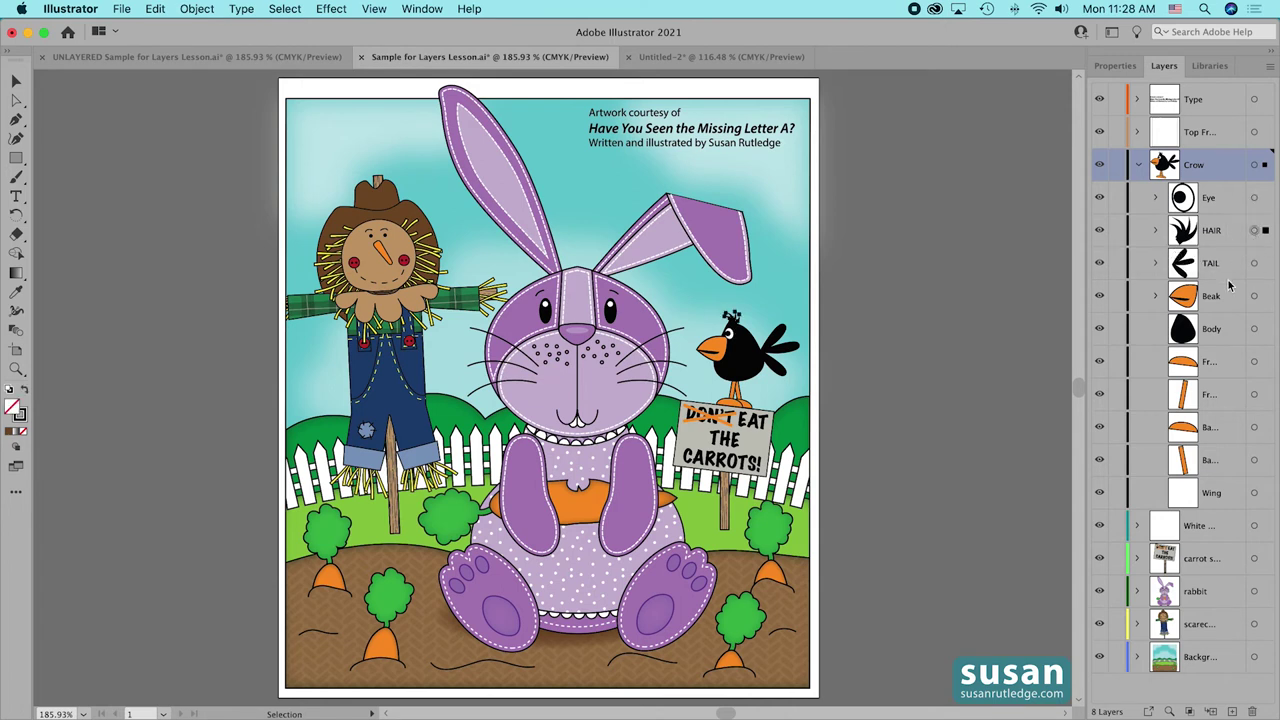
pyautogui.click(1155, 230)
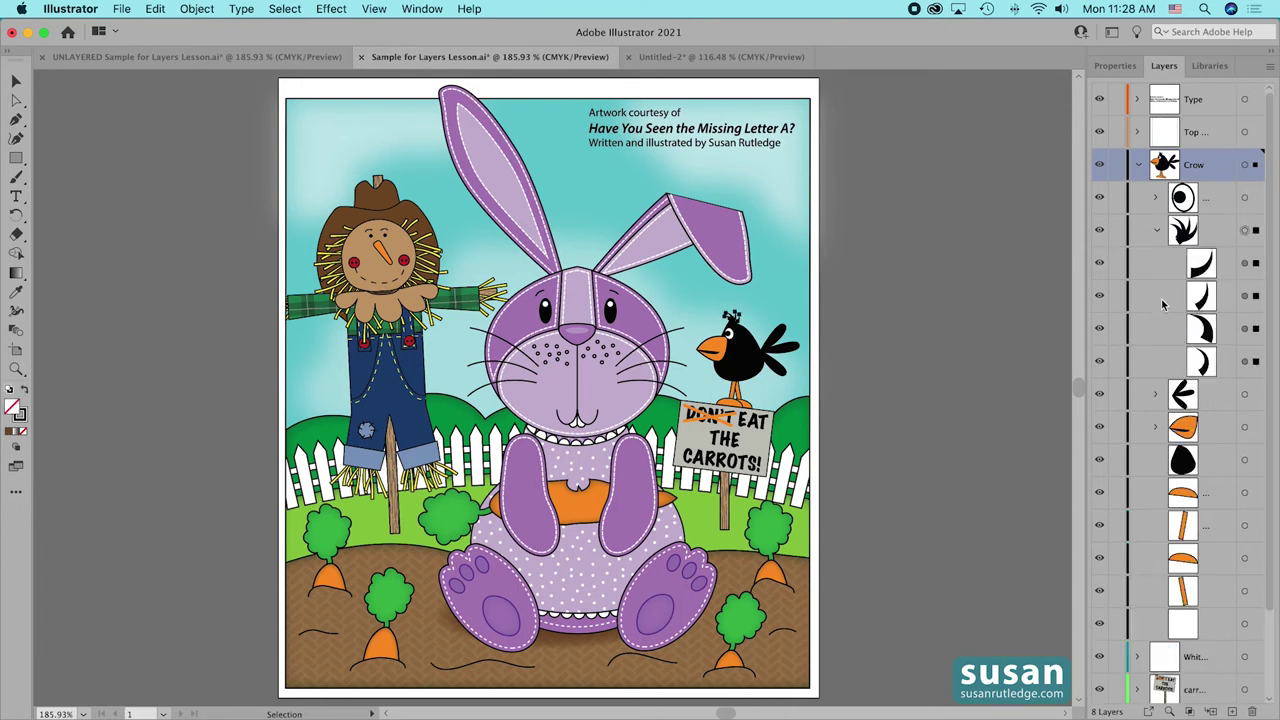
pyautogui.click(1245, 263)
pyautogui.click(1157, 231)
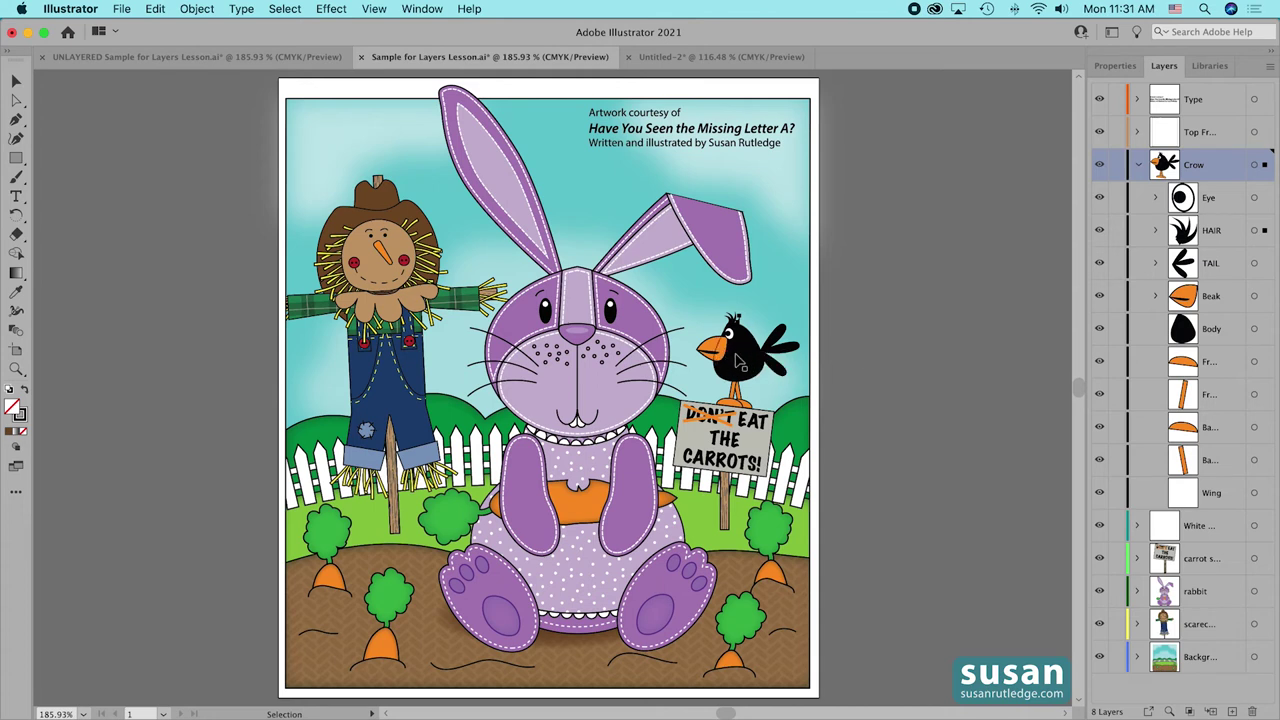
# Move the Beak group directly beneath the Body in the Crow layer, and undo the reordering.
pyautogui.click(1228, 300)
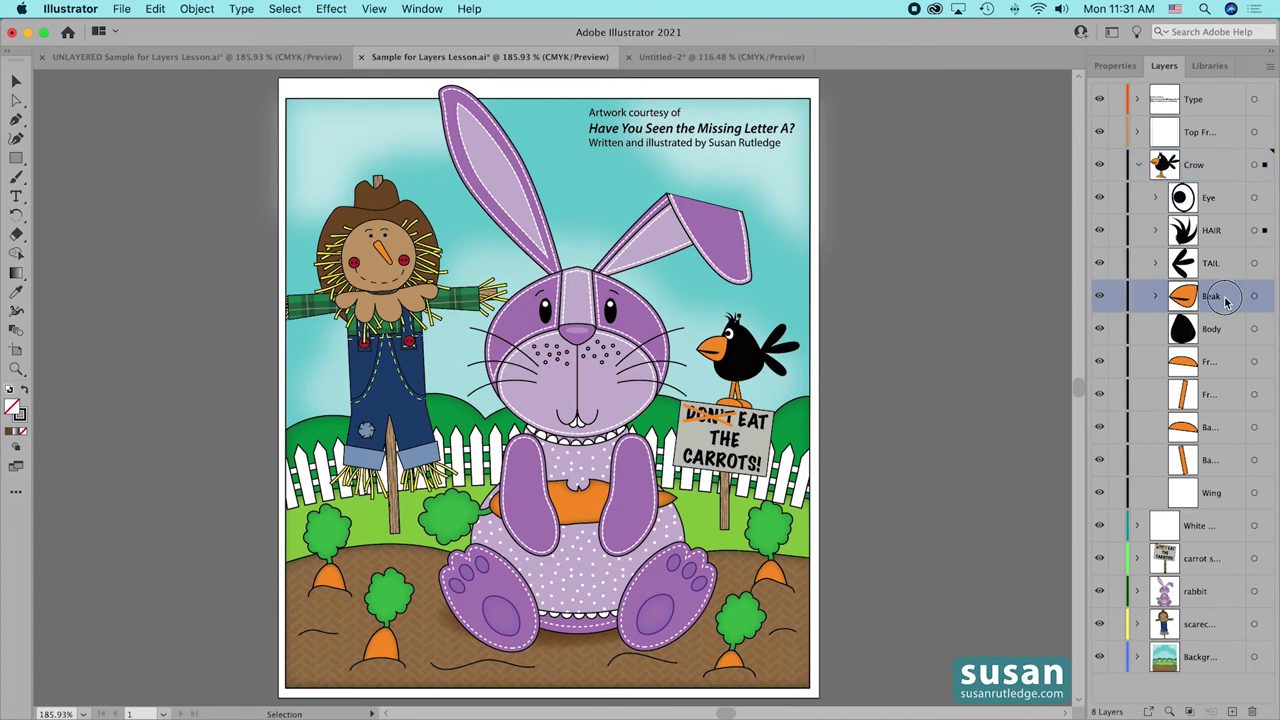
pyautogui.moveTo(1226, 300); pyautogui.dragTo(1221, 343)
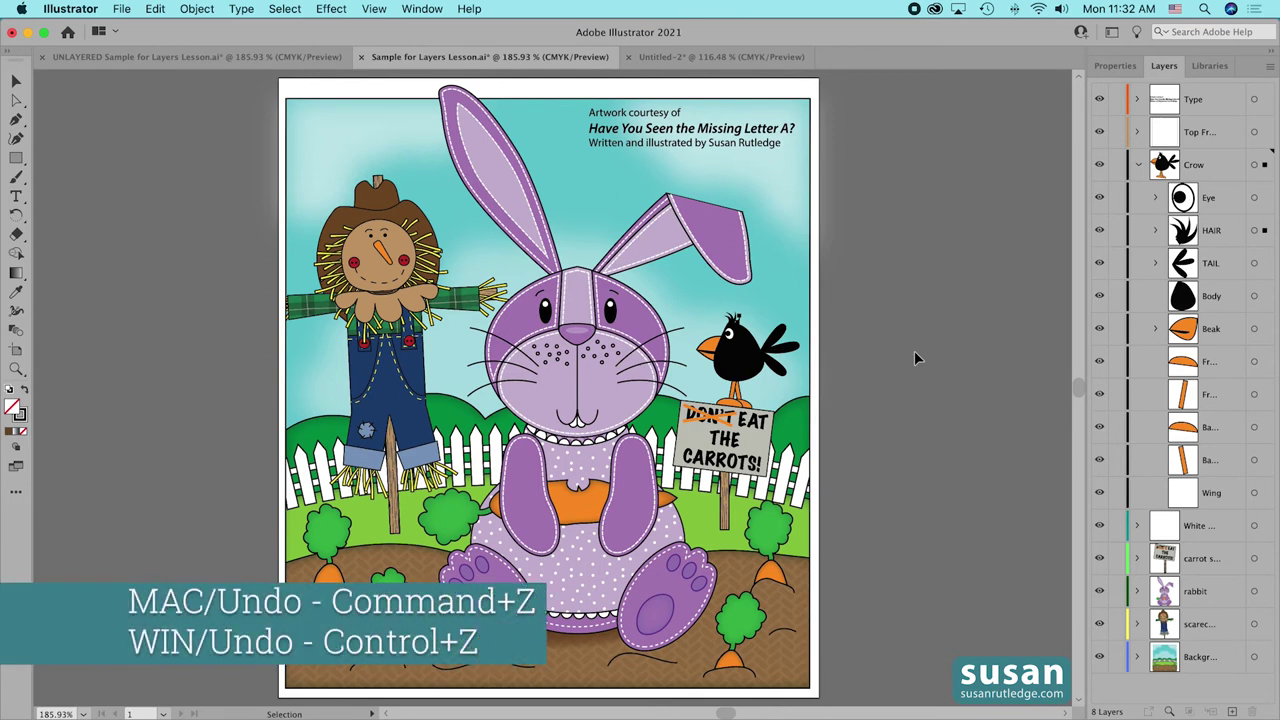
pyautogui.press('super+z')
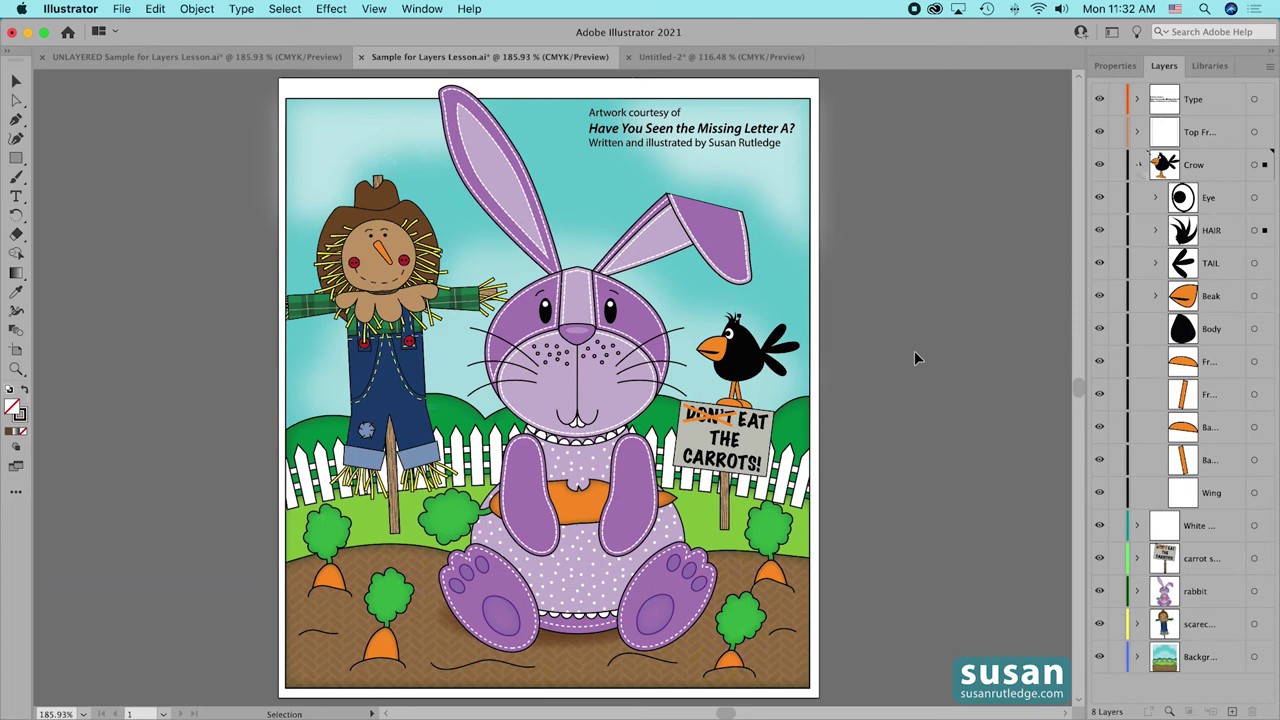
pyautogui.press('super+z')
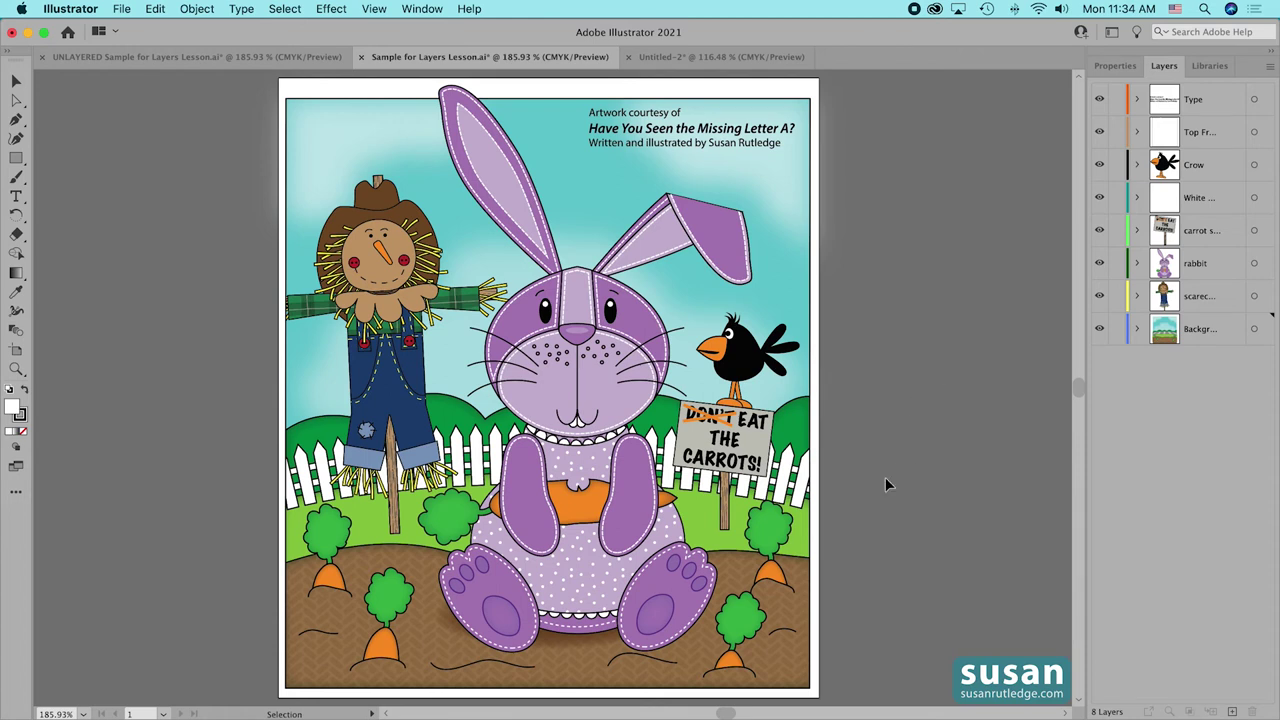
# Locate the white fence in the Layers panel from its artwork, collapse its group, move it just beneath the light green grass, and deselect it.
pyautogui.click(784, 488)
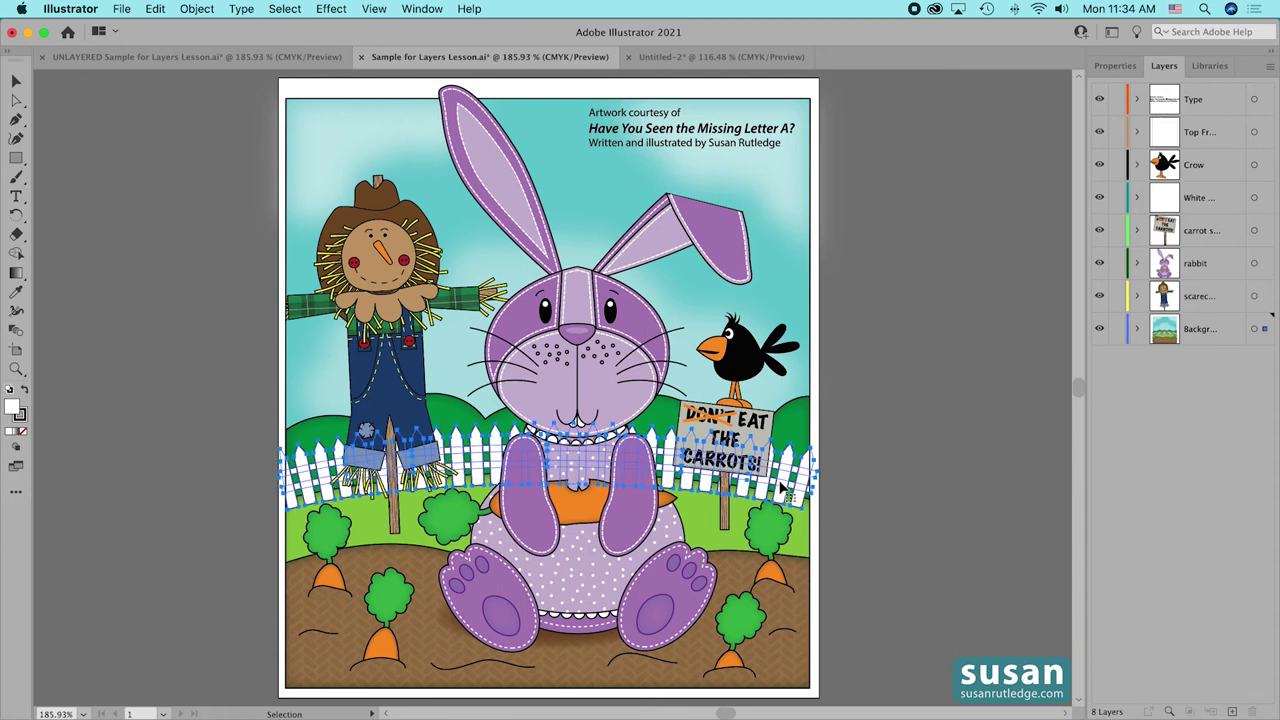
pyautogui.click(1169, 712)
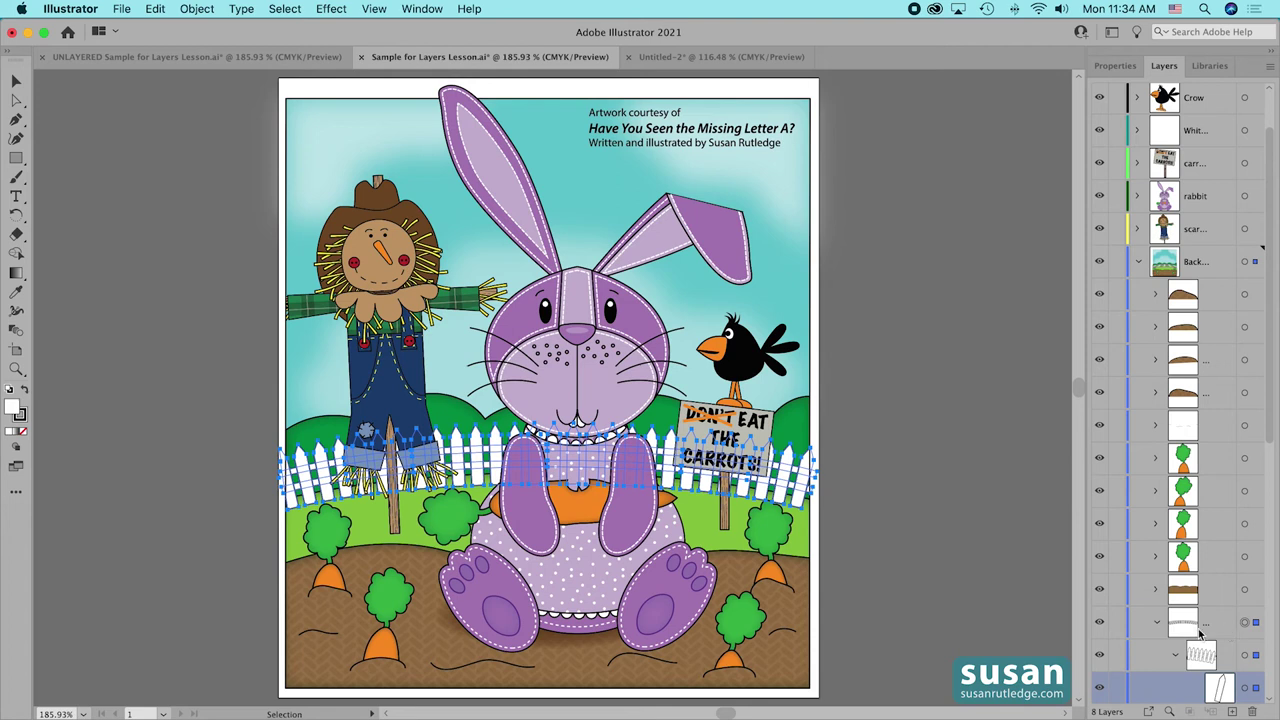
pyautogui.click(1157, 623)
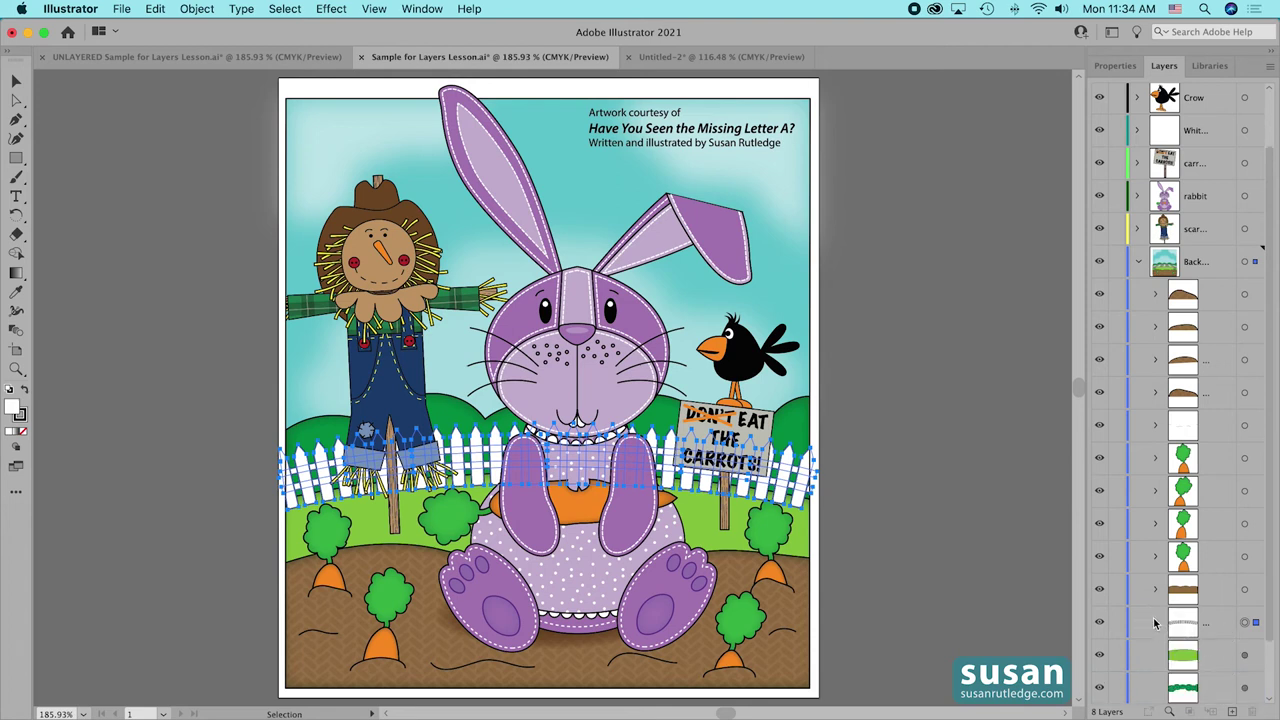
pyautogui.click(1183, 628)
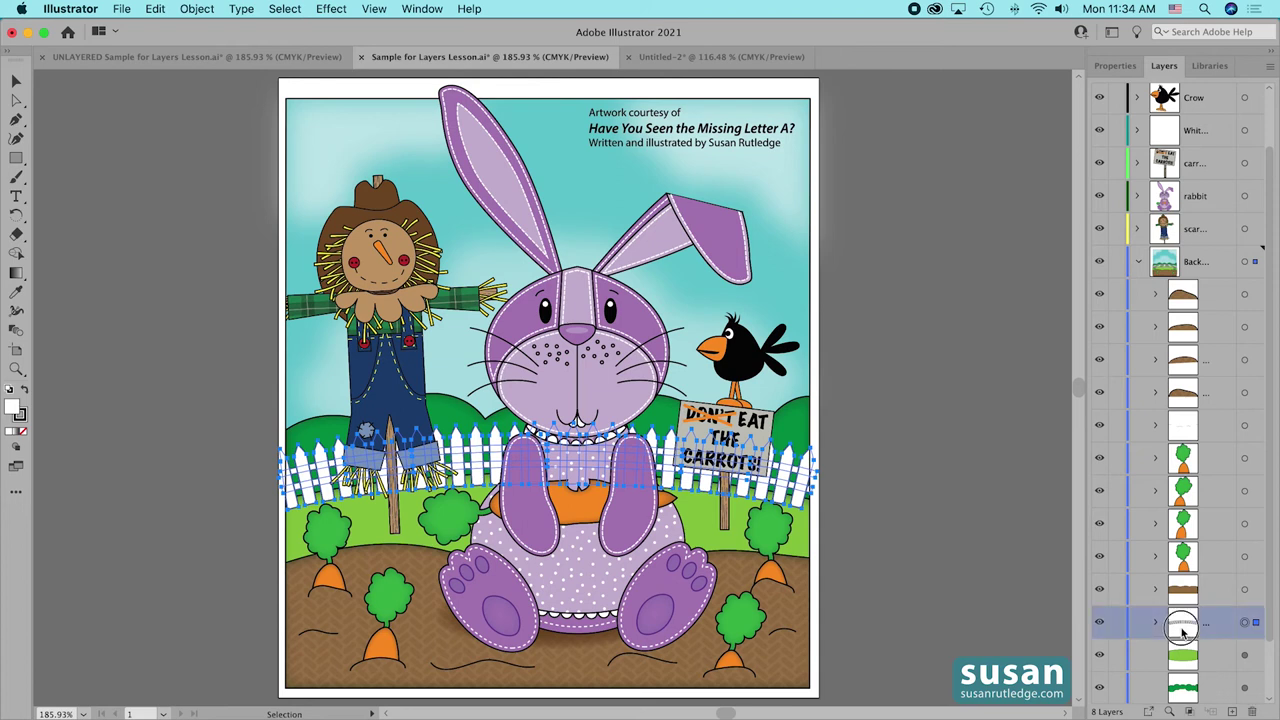
pyautogui.moveTo(1183, 630); pyautogui.dragTo(1183, 672)
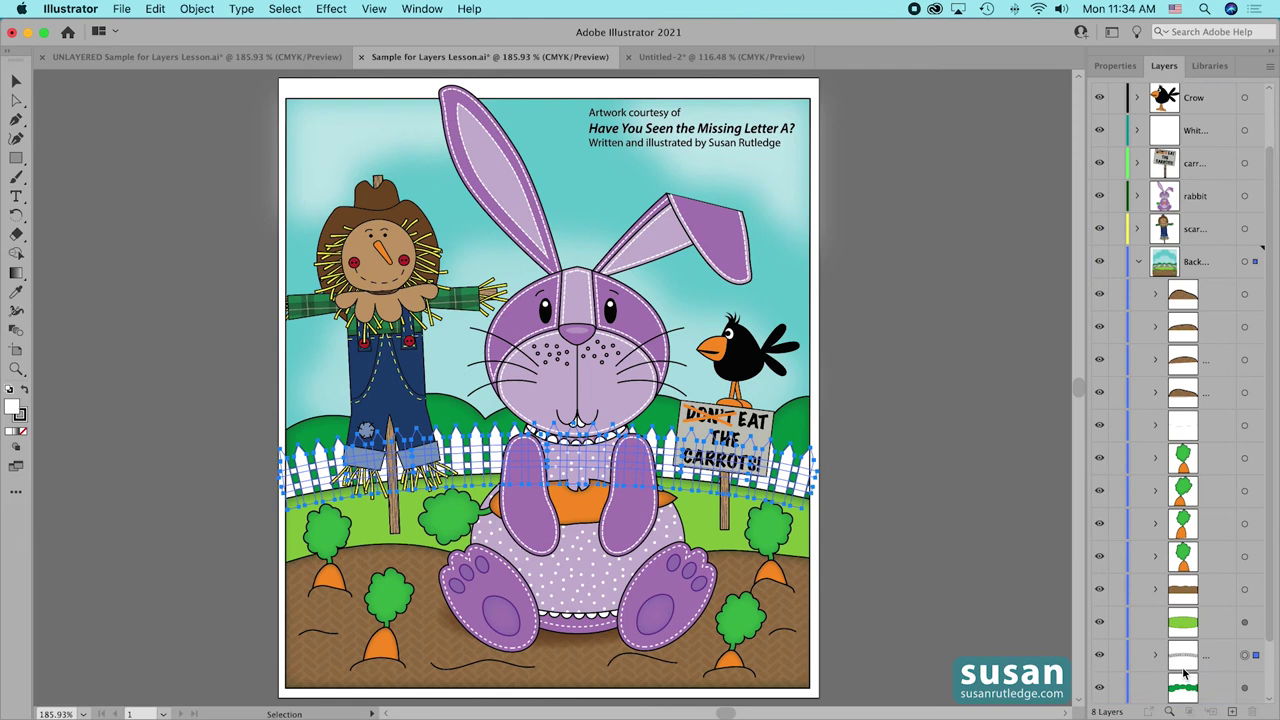
pyautogui.click(901, 499)
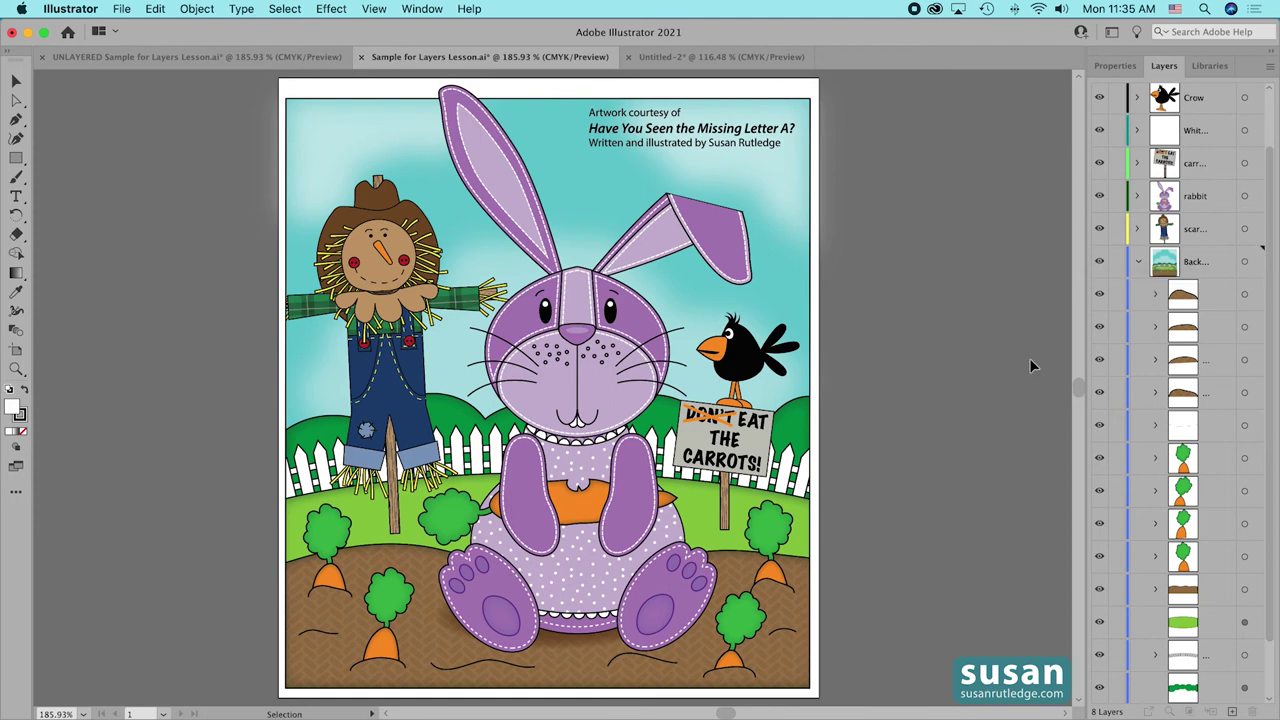
# Draw a large rectangle over most of the artwork on the Background layer.
pyautogui.click(1215, 263)
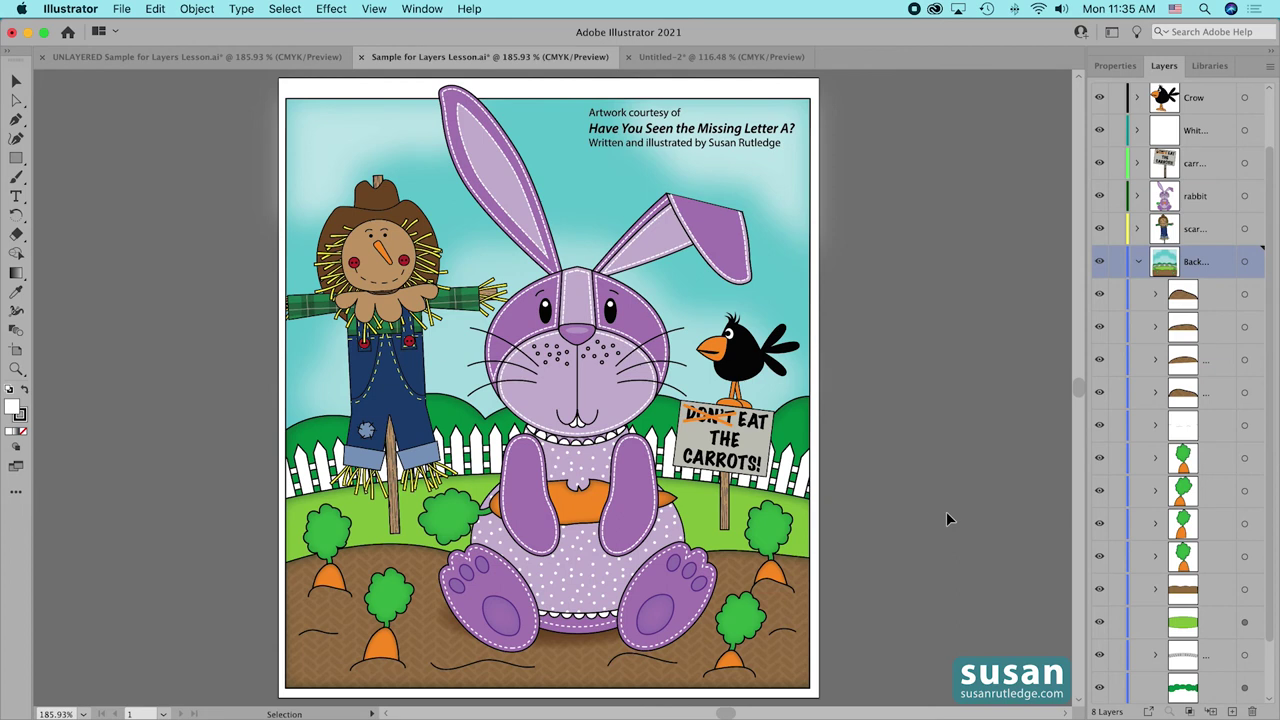
pyautogui.press('m')
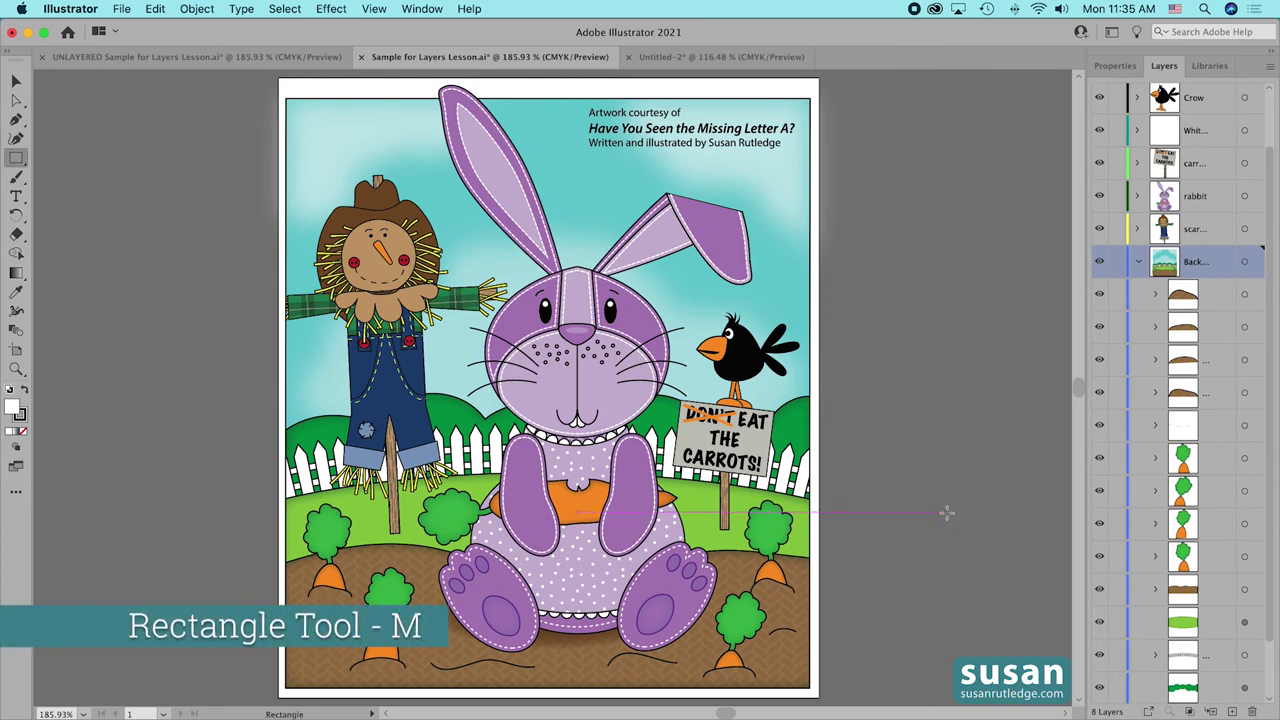
pyautogui.moveTo(324, 130); pyautogui.dragTo(767, 646)
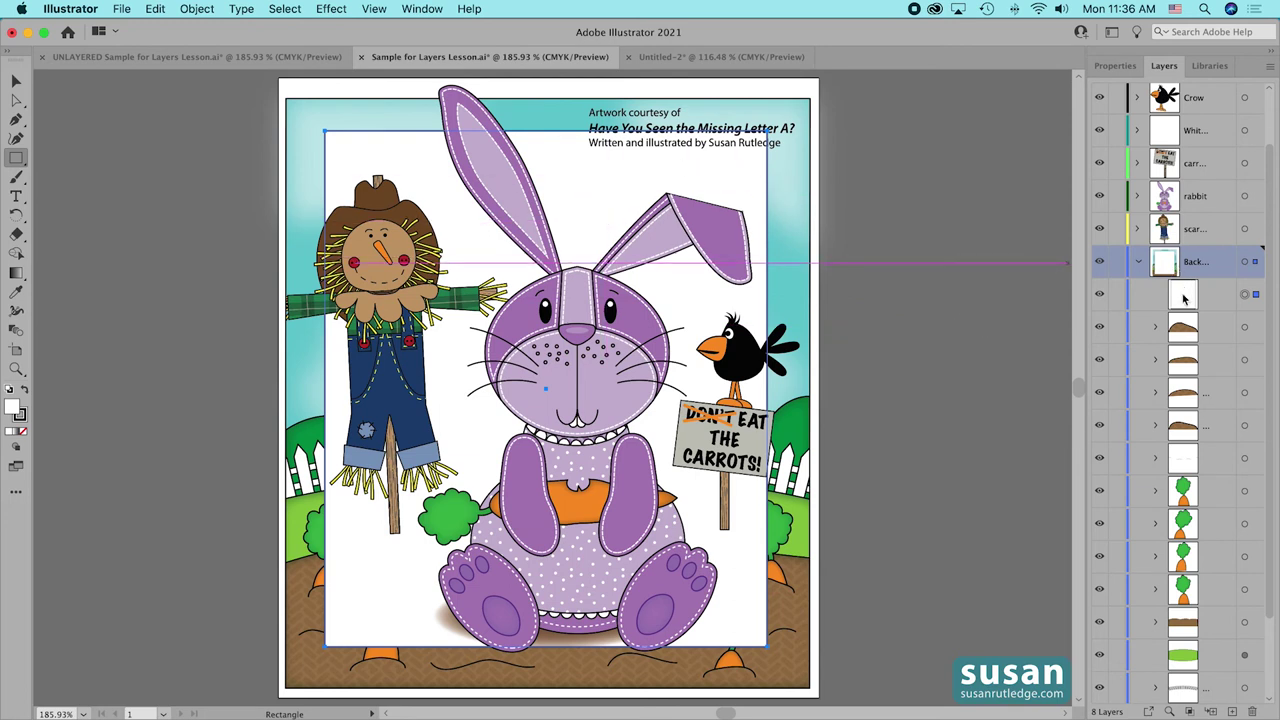
# Move the rectangle from the Background layer into the Crow layer, expand that layer to view its order, and delete the rectangle.
pyautogui.moveTo(1183, 297); pyautogui.dragTo(1182, 98)
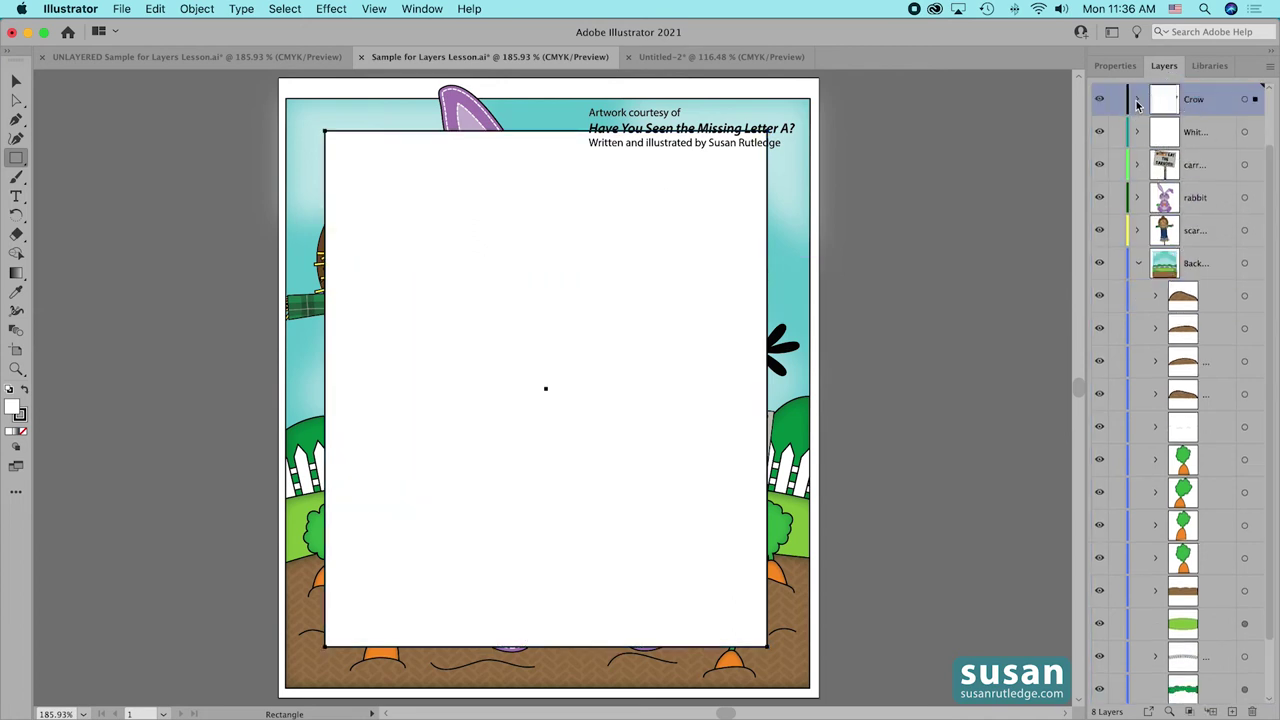
pyautogui.click(1137, 101)
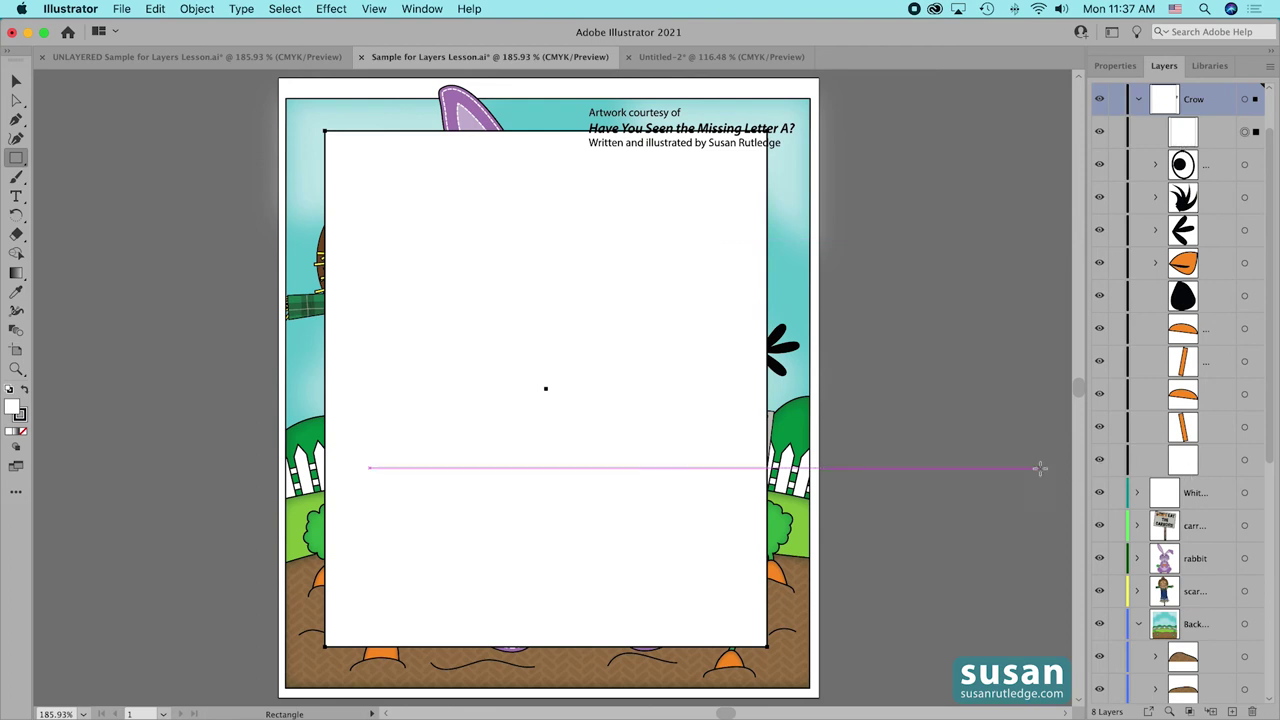
pyautogui.scroll(-5, 1250, 356)
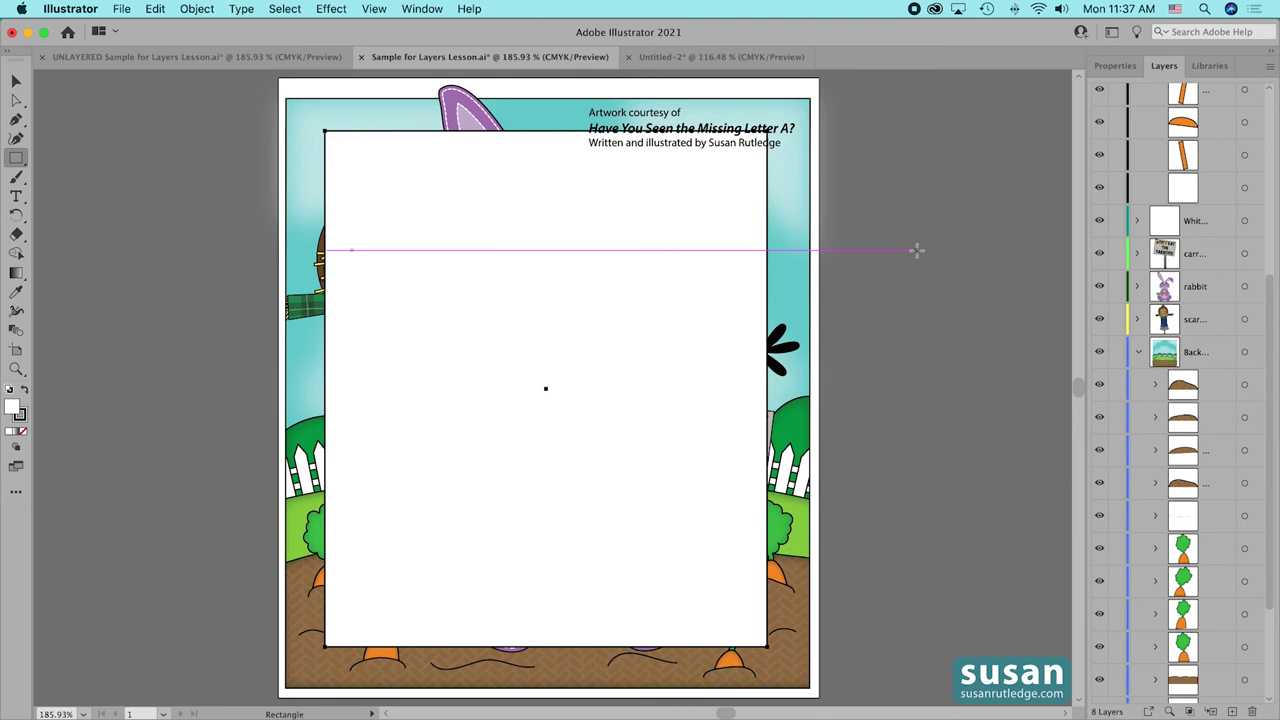
pyautogui.press('Delete')
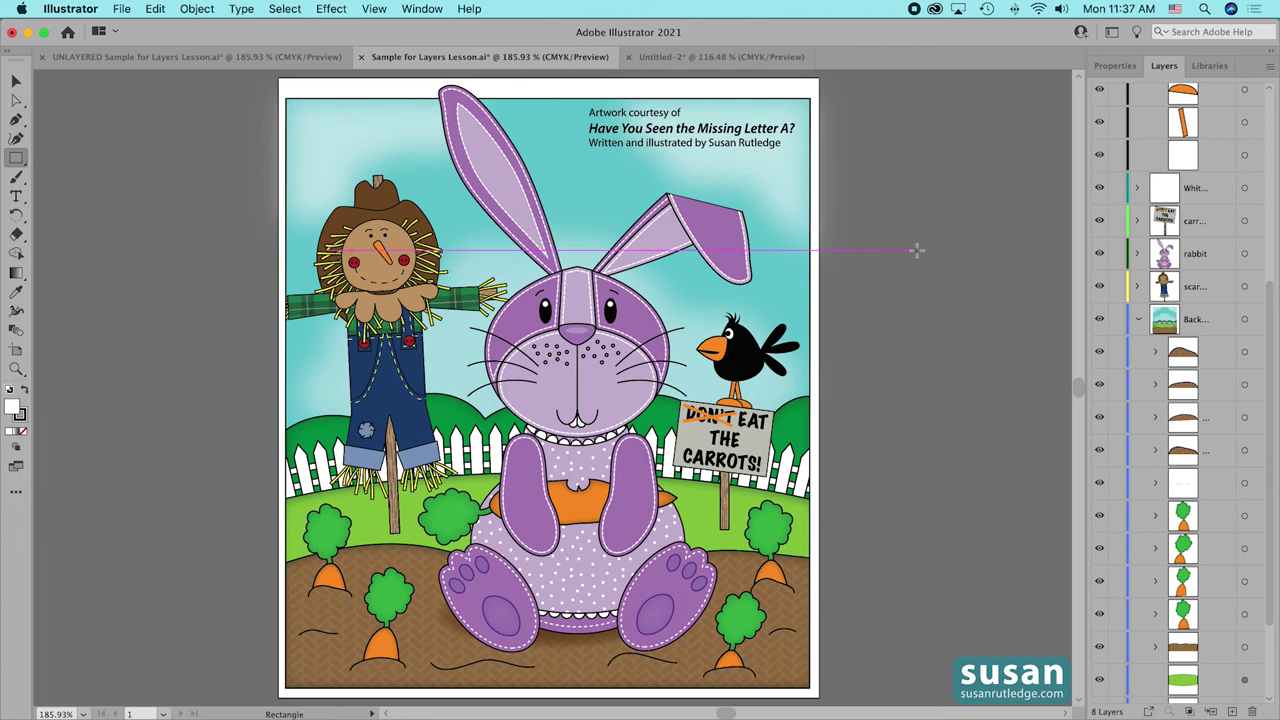
# Collapse the Background and Crow layers.
pyautogui.click(1138, 319)
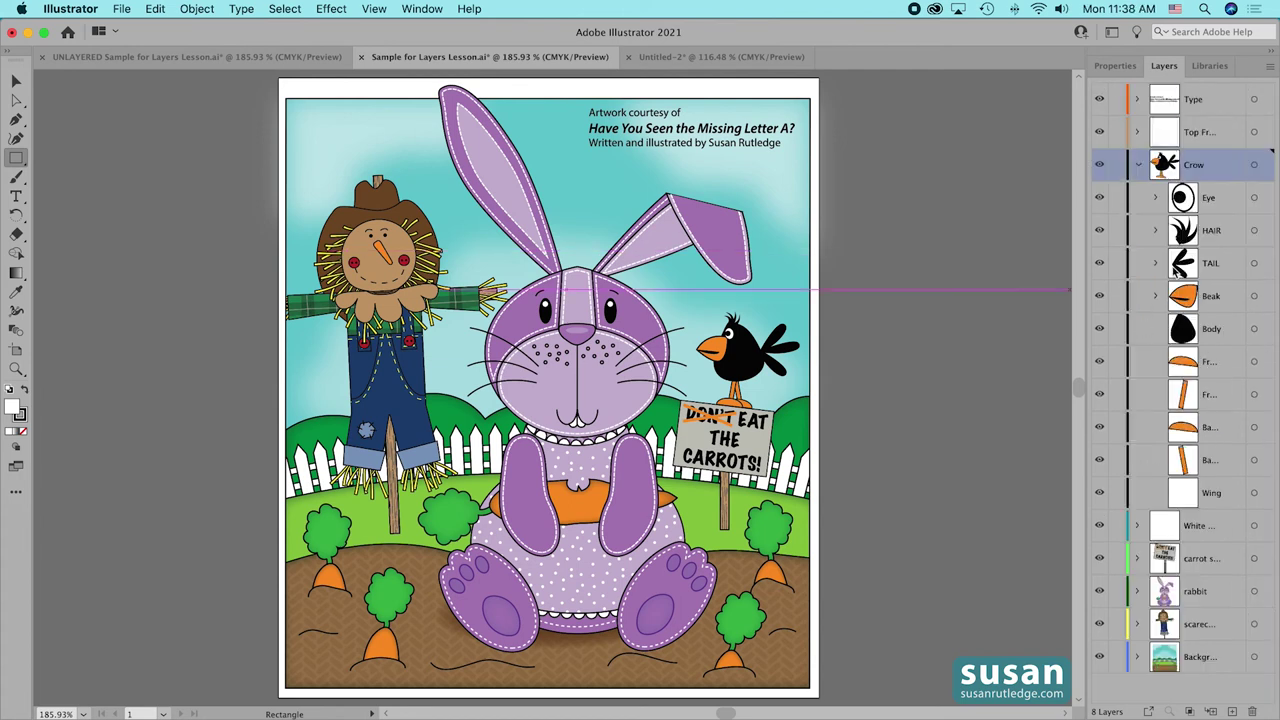
pyautogui.click(1138, 164)
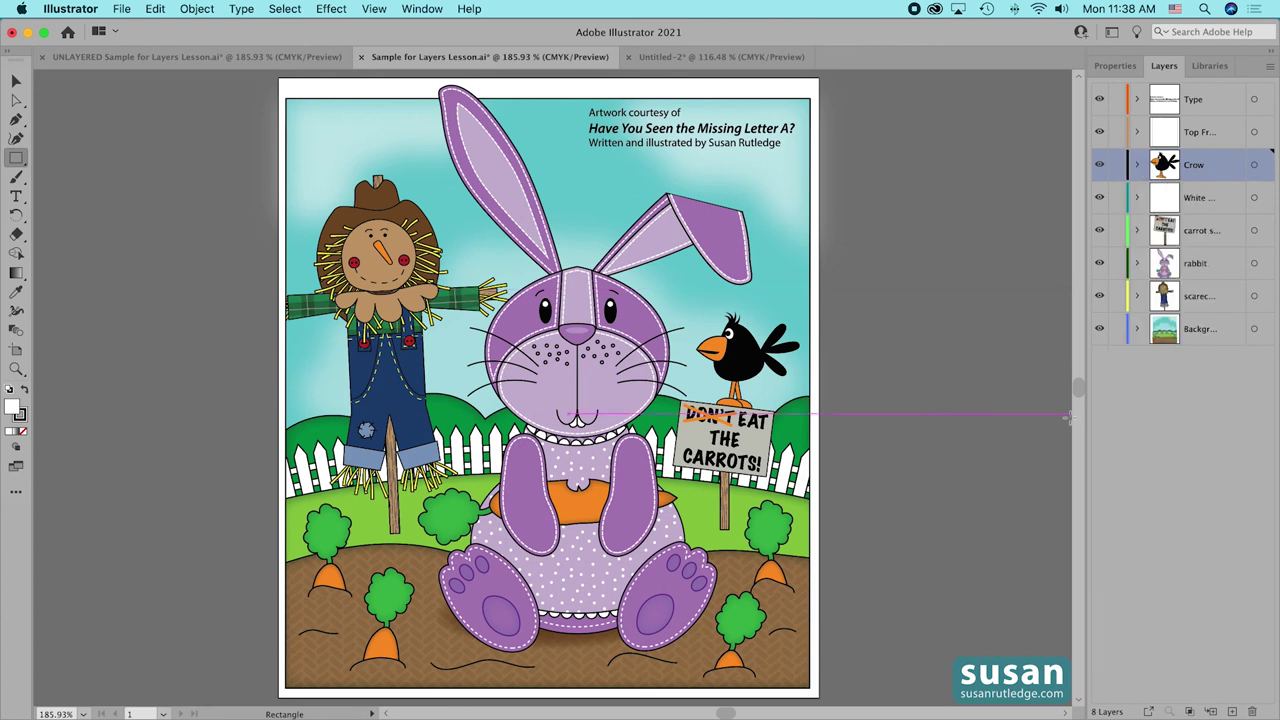
# Move the Background layer to the top of the layer stack above Type, and undo the move.
pyautogui.click(1224, 331)
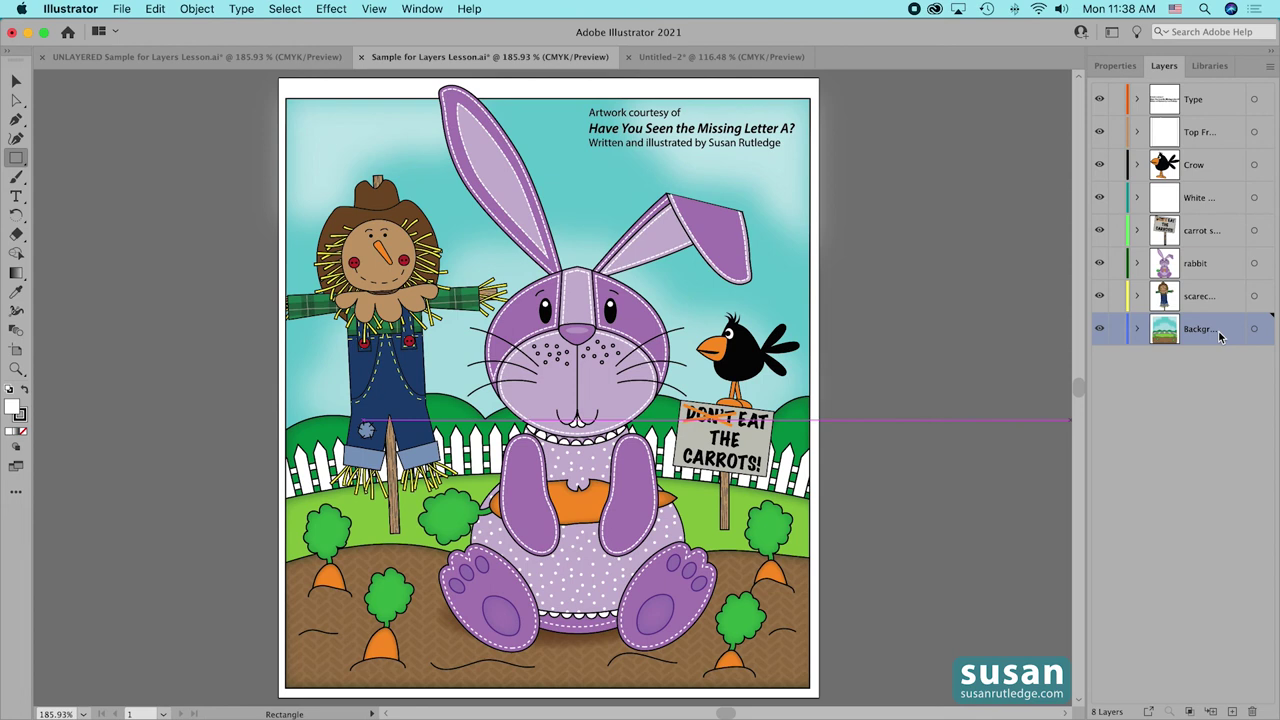
pyautogui.click(1207, 331)
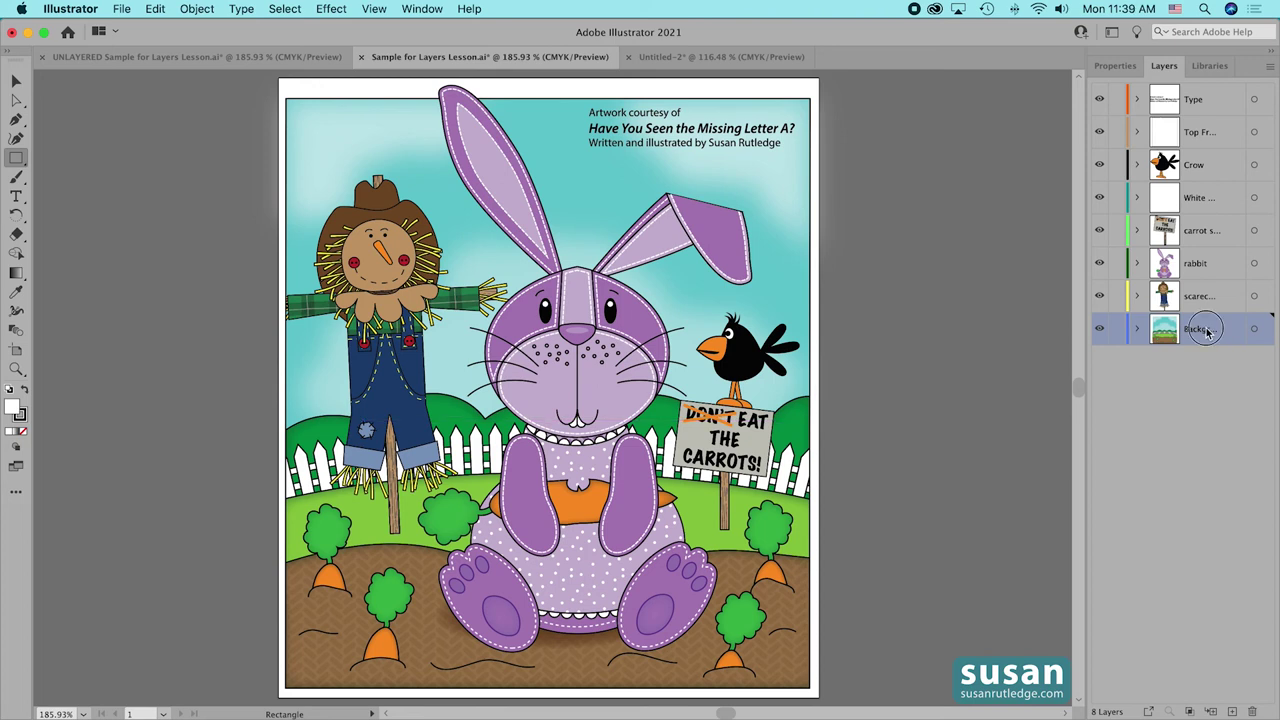
pyautogui.moveTo(1207, 331); pyautogui.dragTo(1201, 86)
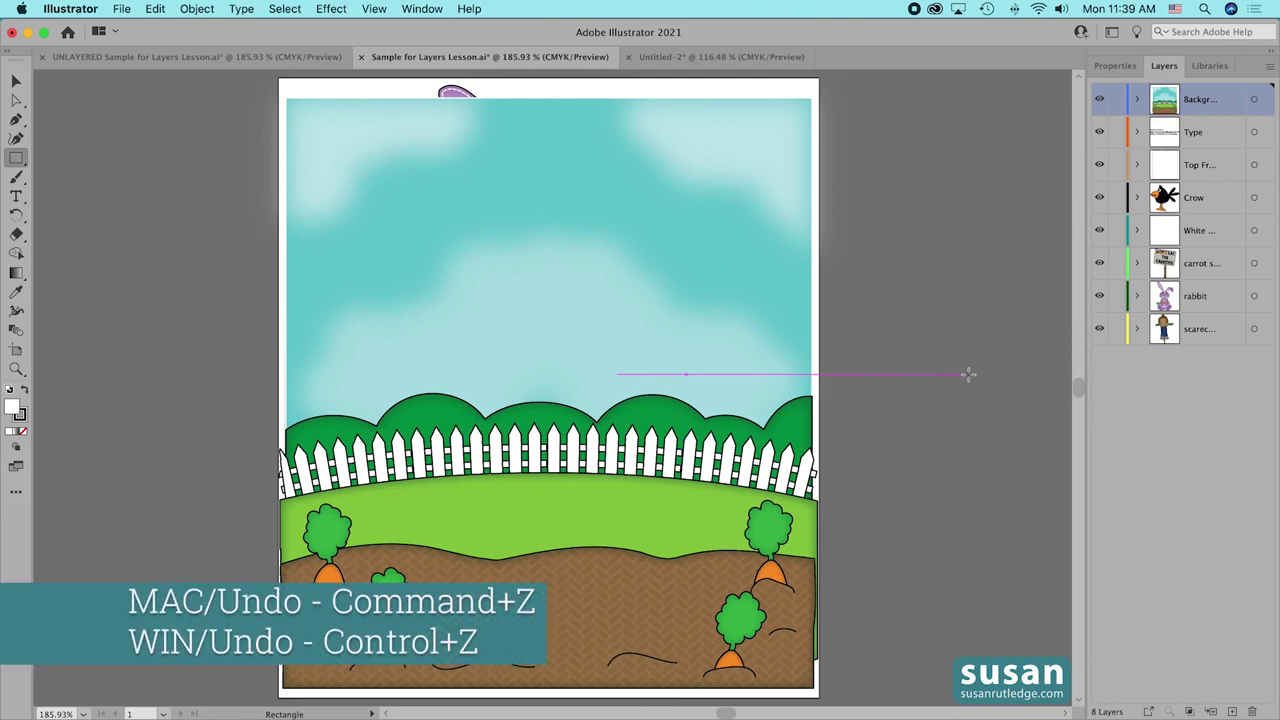
pyautogui.press('super+z')
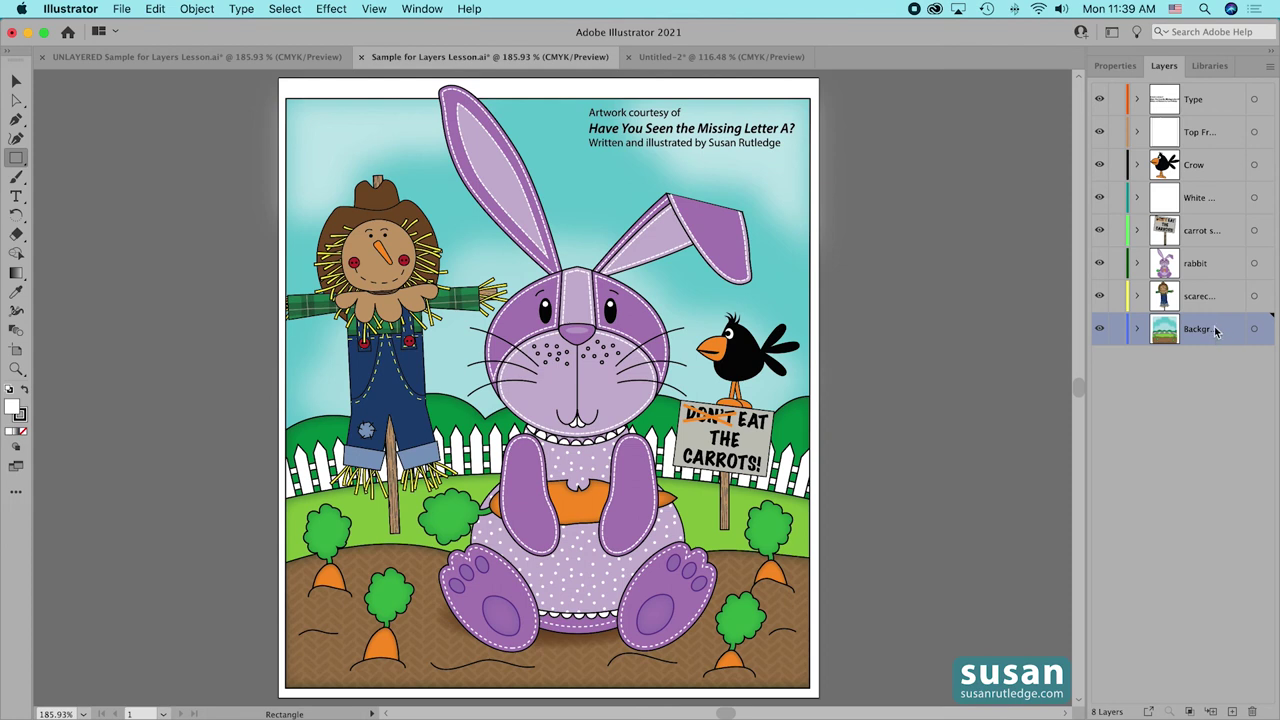
# Expand the Background layer to show all its contents and activate the Selection tool.
pyautogui.click(1138, 329)
pyautogui.scroll(-4, 1267, 369)
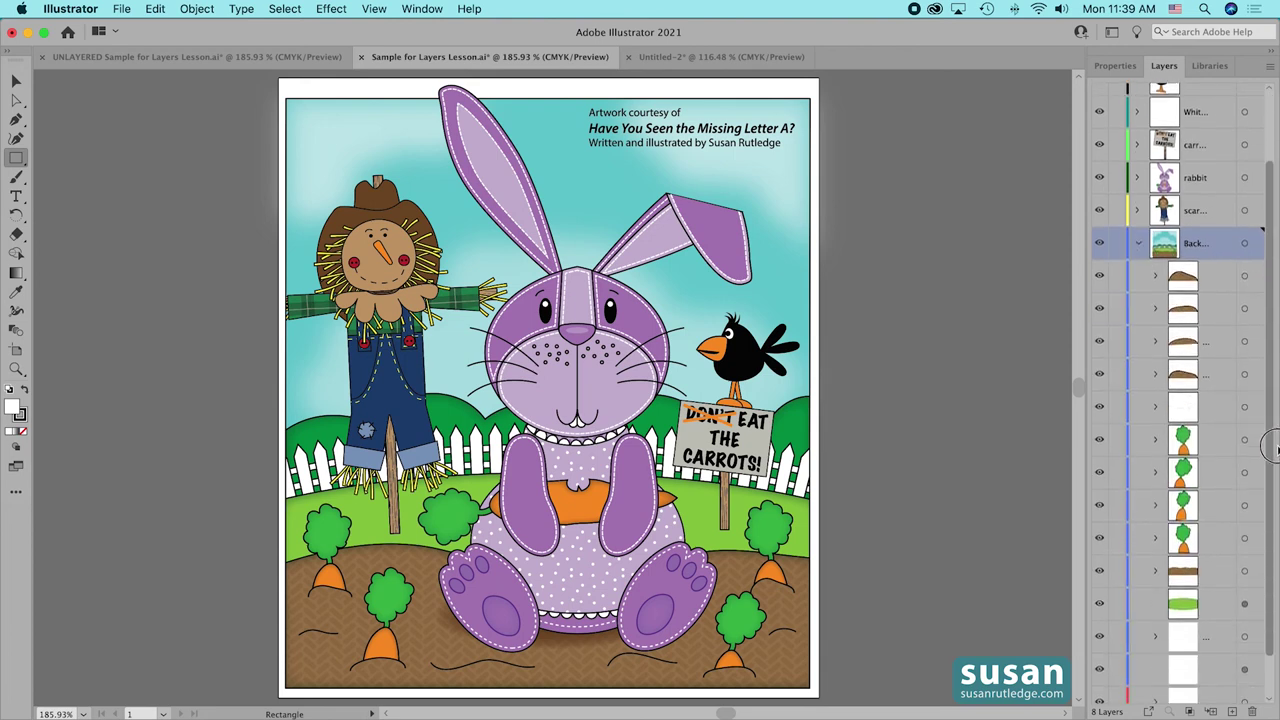
pyautogui.press('v')
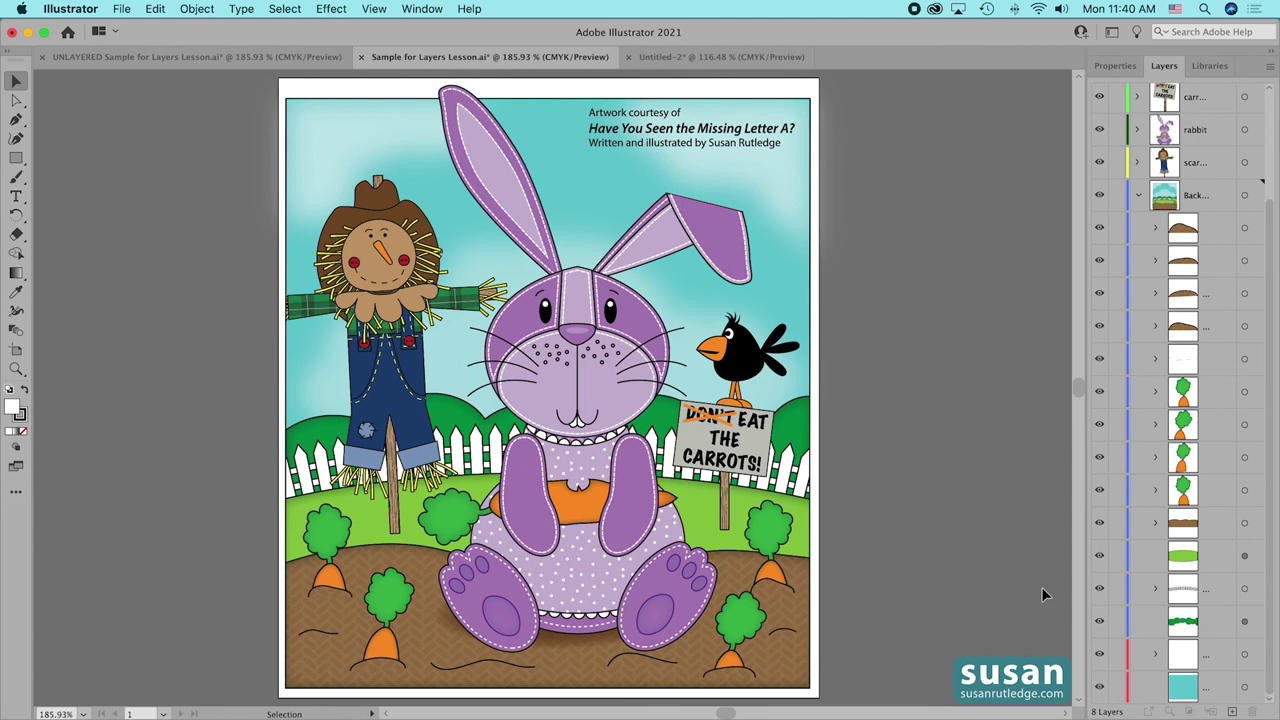
# Move the carrot below the scarecrow's left-hand side above the dirt mounds to the top of the Background layer, and undo the move.
pyautogui.click(1245, 490)
pyautogui.moveTo(1226, 494); pyautogui.dragTo(1225, 212)
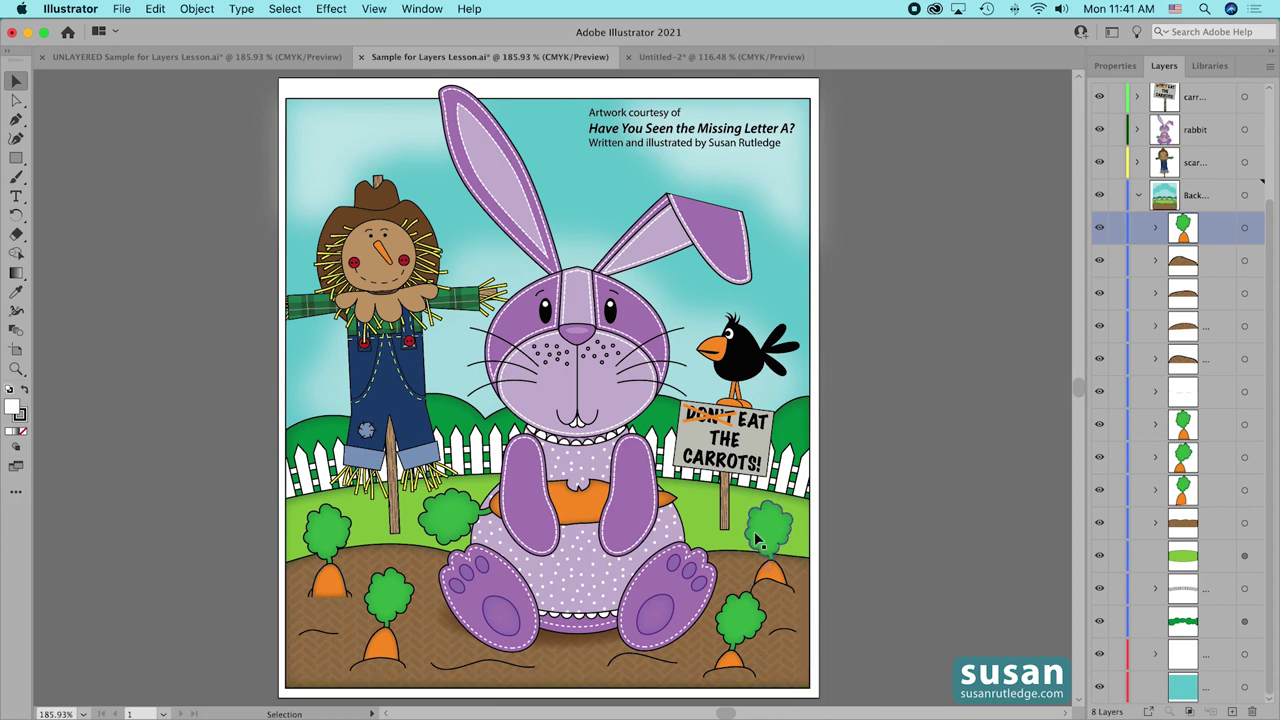
pyautogui.press('a')
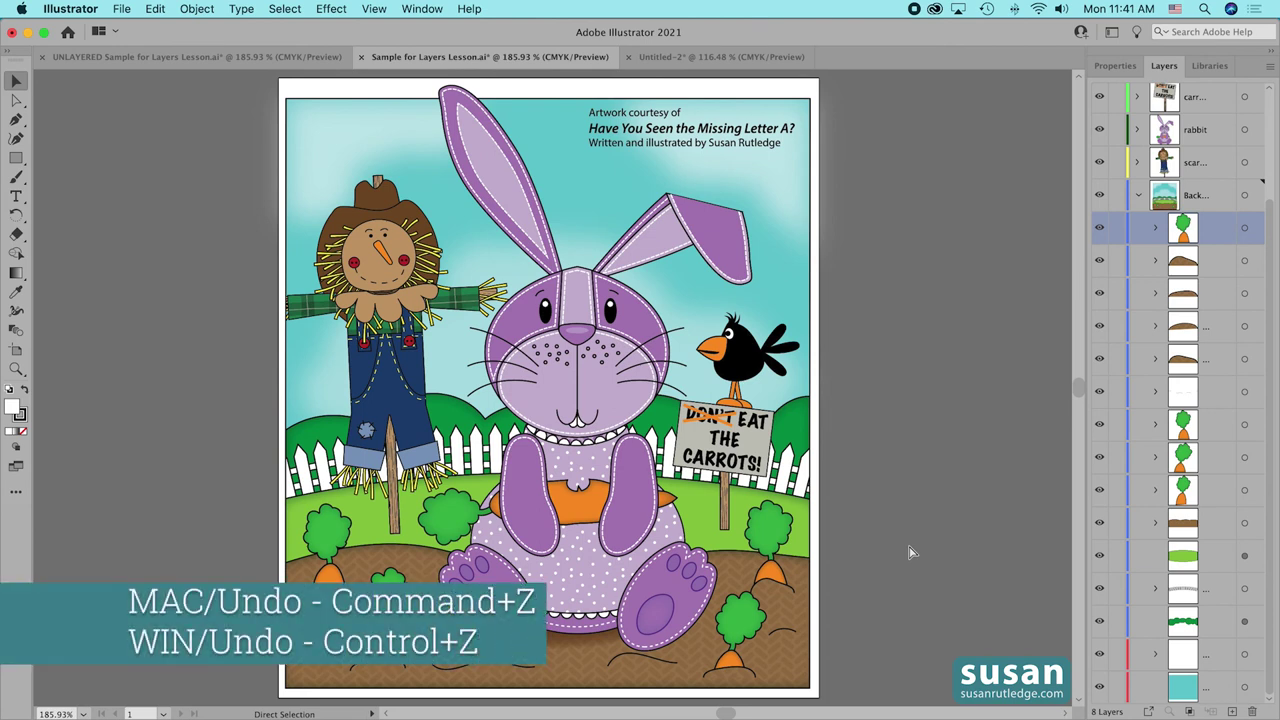
pyautogui.press('super+z')
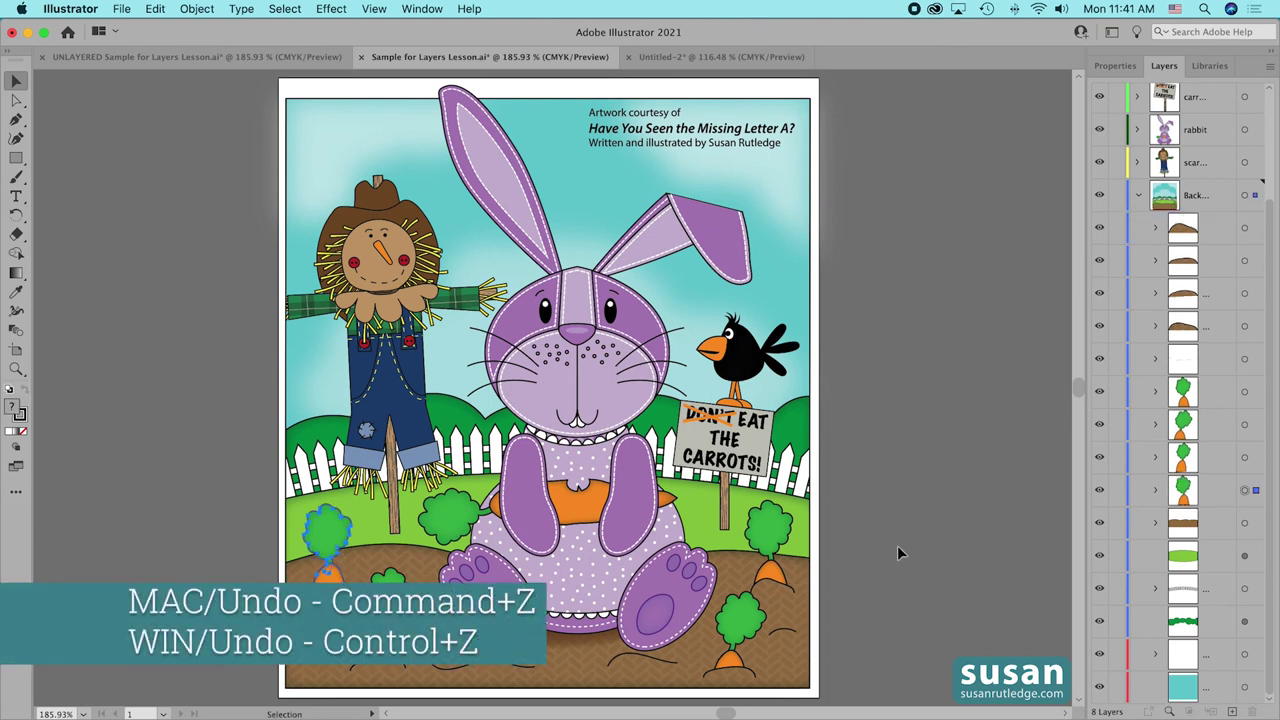
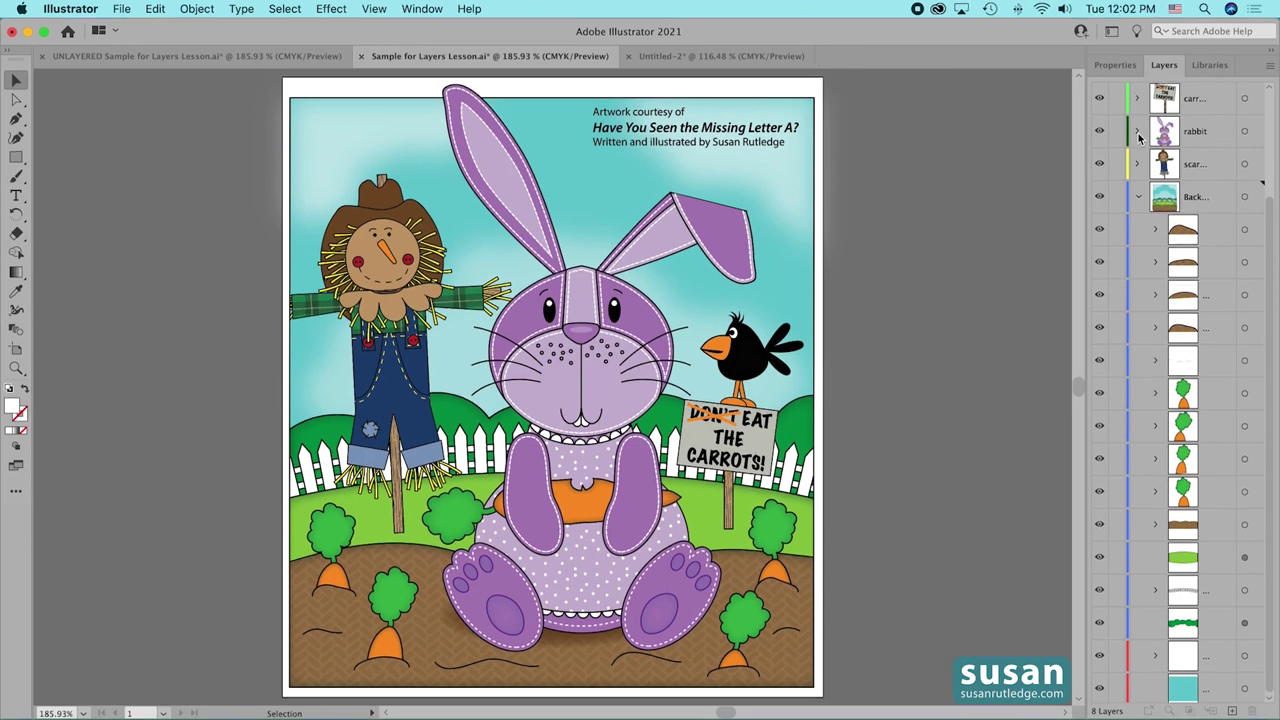
# Expand the rabbit layer, target all head parts from the mouth through the ears, and group them.
pyautogui.click(1138, 130)
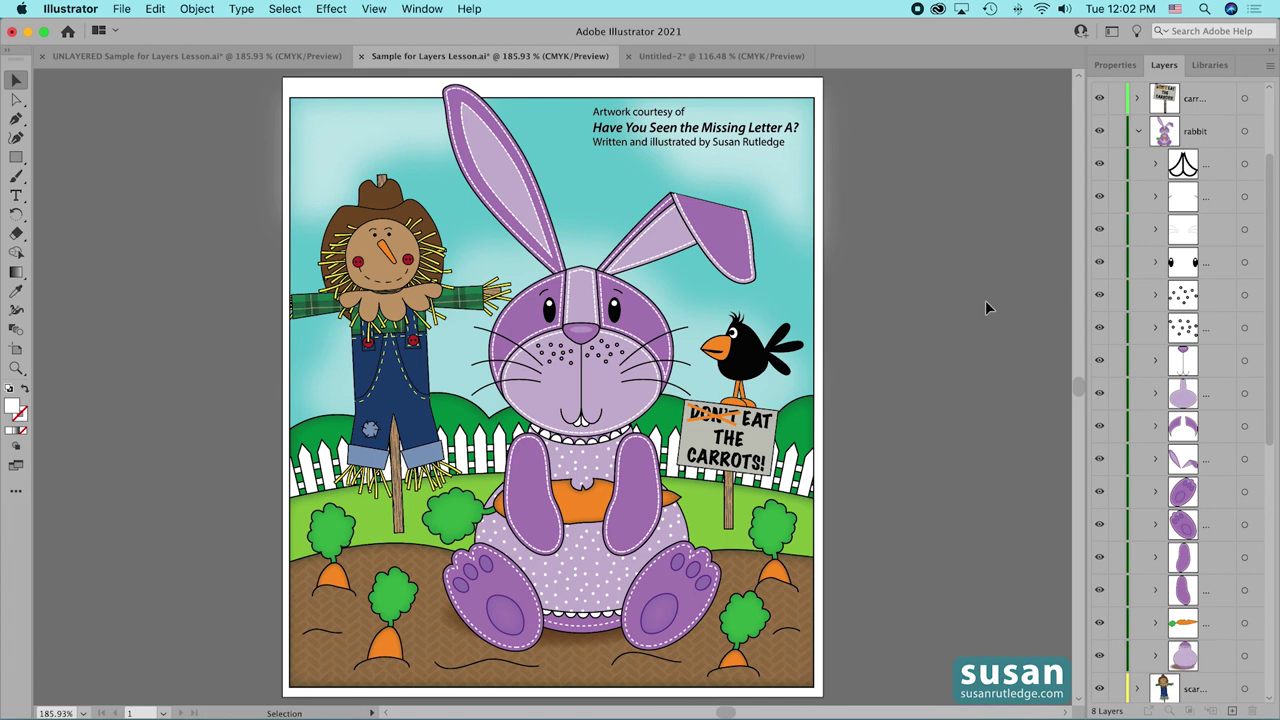
pyautogui.click(580, 420)
pyautogui.click(1255, 165)
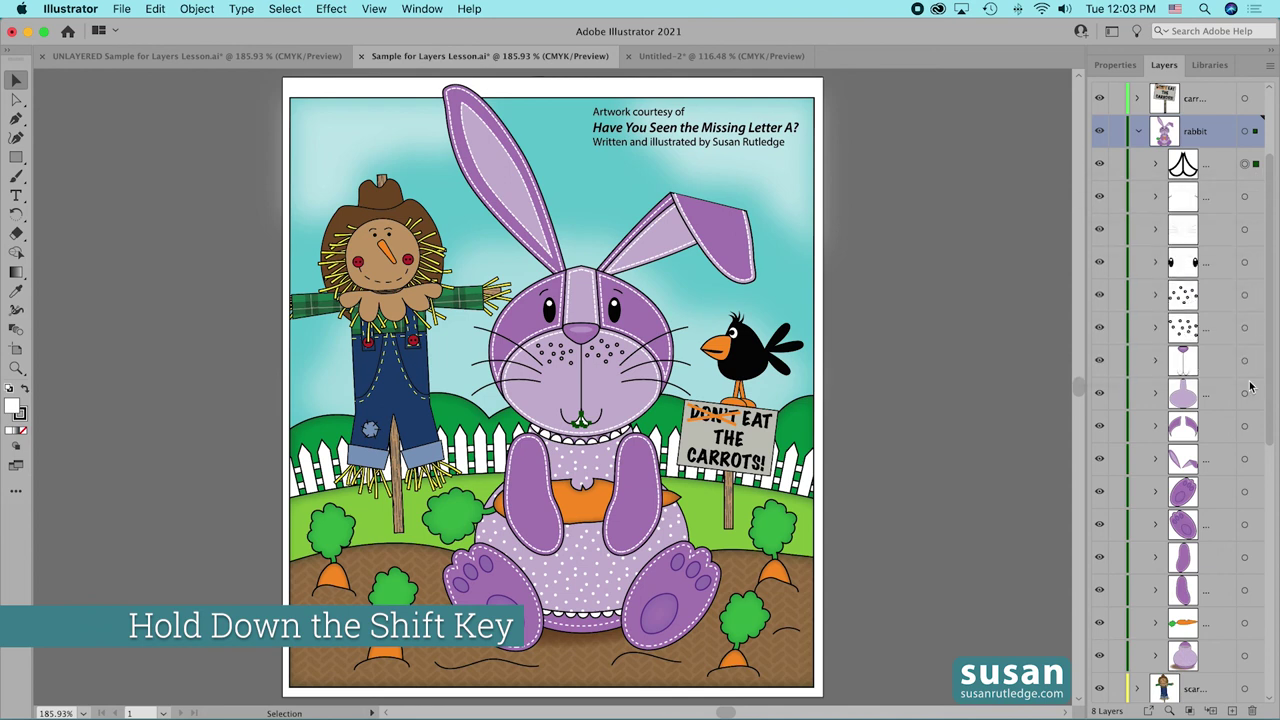
pyautogui.keyDown('shift'); pyautogui.click(1241, 458); pyautogui.keyUp('shift')
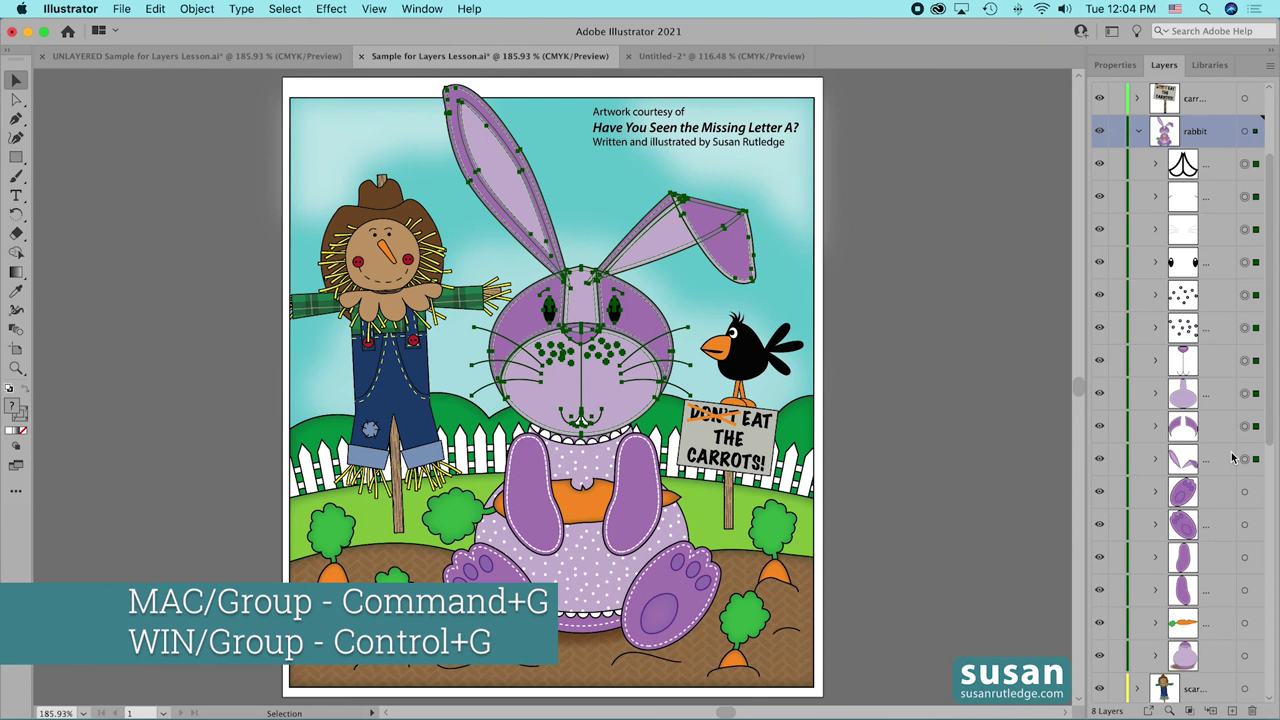
pyautogui.press('super+g')
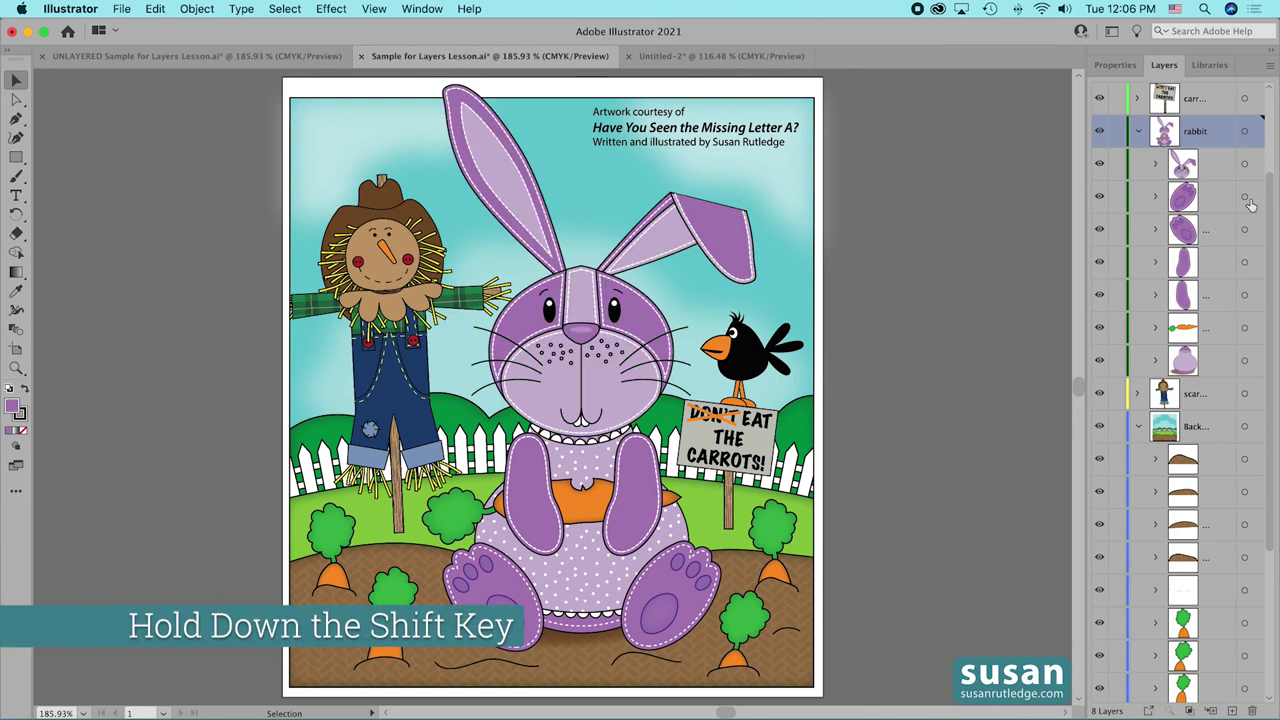
# Target both of the rabbit's feet in the rabbit layer and group them.
pyautogui.click(1244, 197)
pyautogui.keyDown('shift'); pyautogui.click(1245, 230); pyautogui.keyUp('shift')
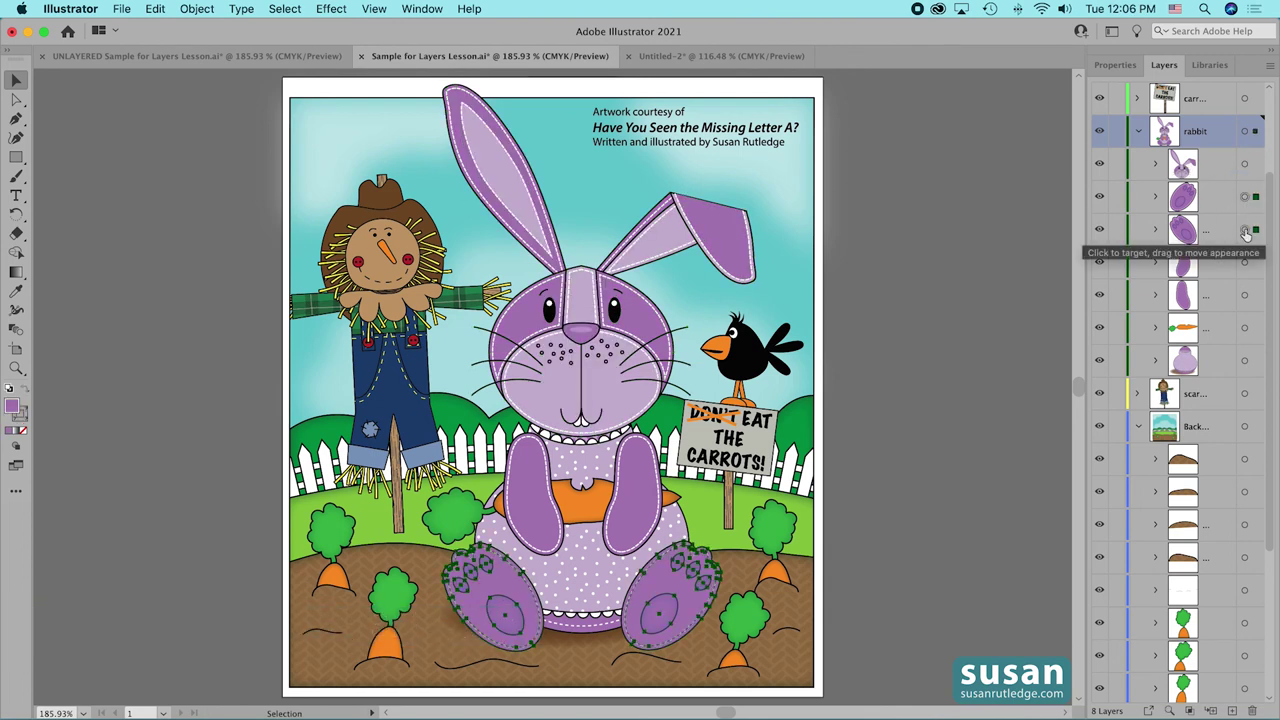
pyautogui.press('super+g')
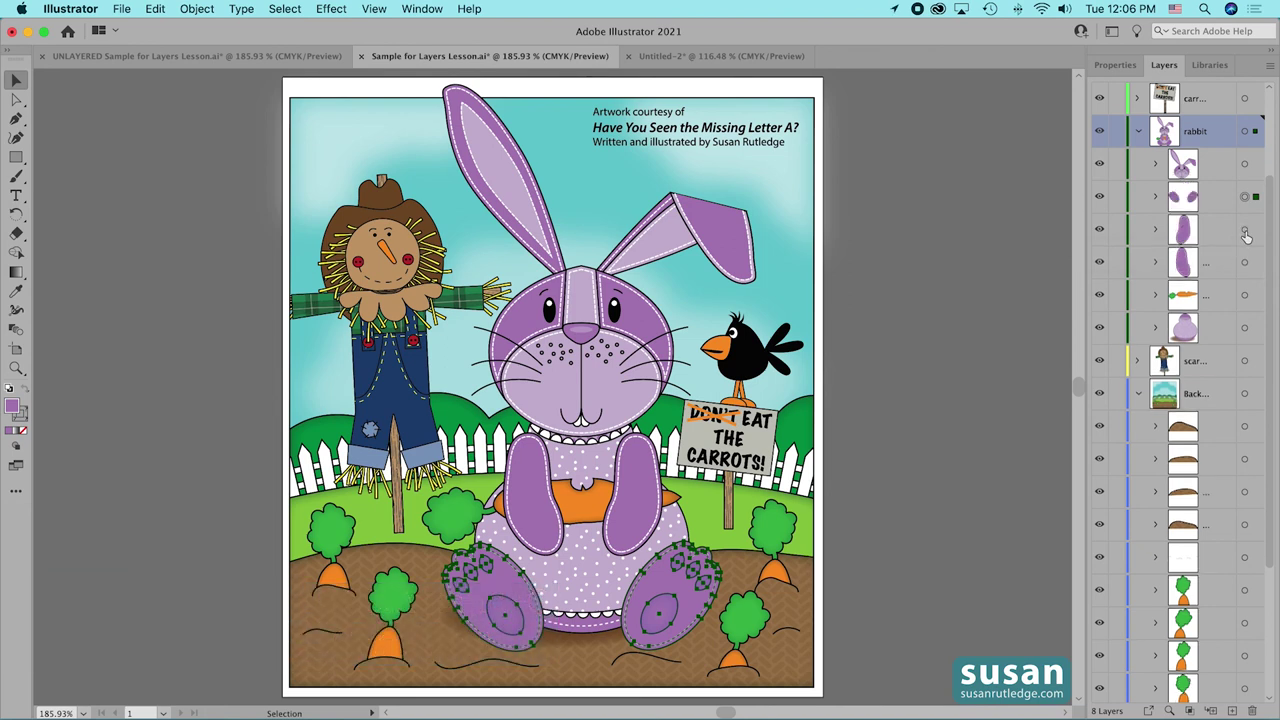
# Target both of the rabbit's arms in the rabbit layer and group them.
pyautogui.click(1245, 230)
pyautogui.keyDown('shift'); pyautogui.click(1245, 262); pyautogui.keyUp('shift')
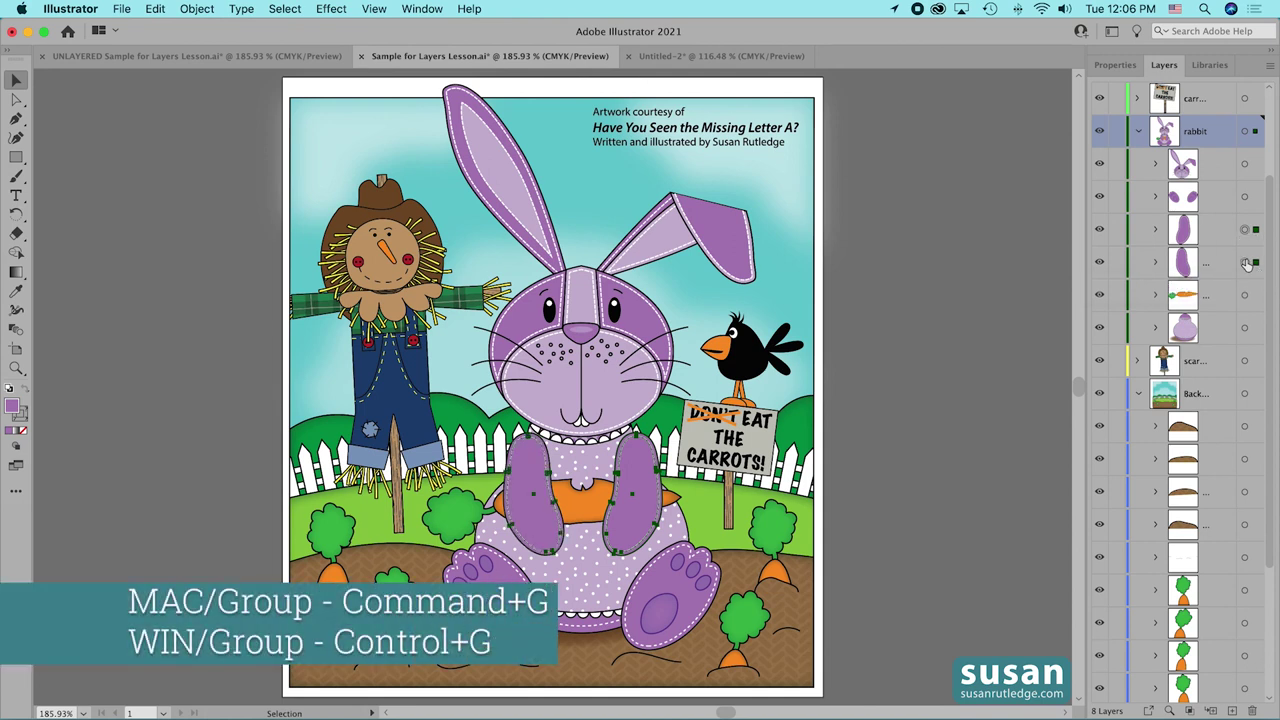
pyautogui.press('super+g')
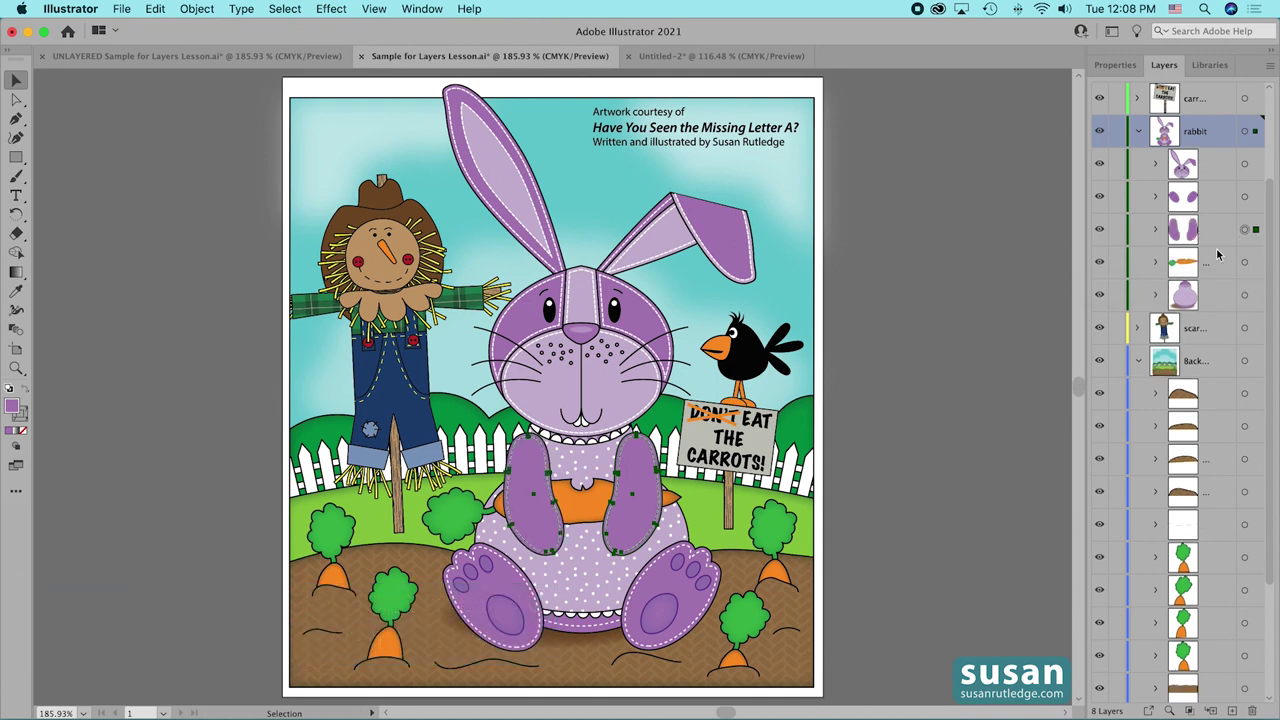